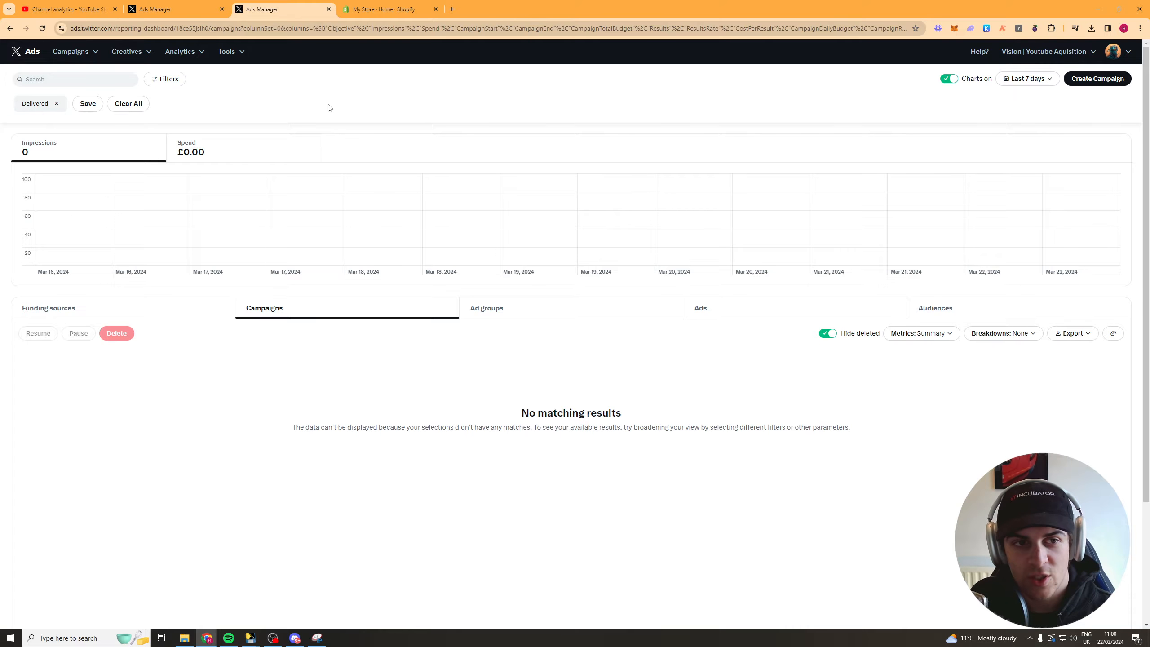
# Open the Events manager of the X ads account
pyautogui.click(242, 51)
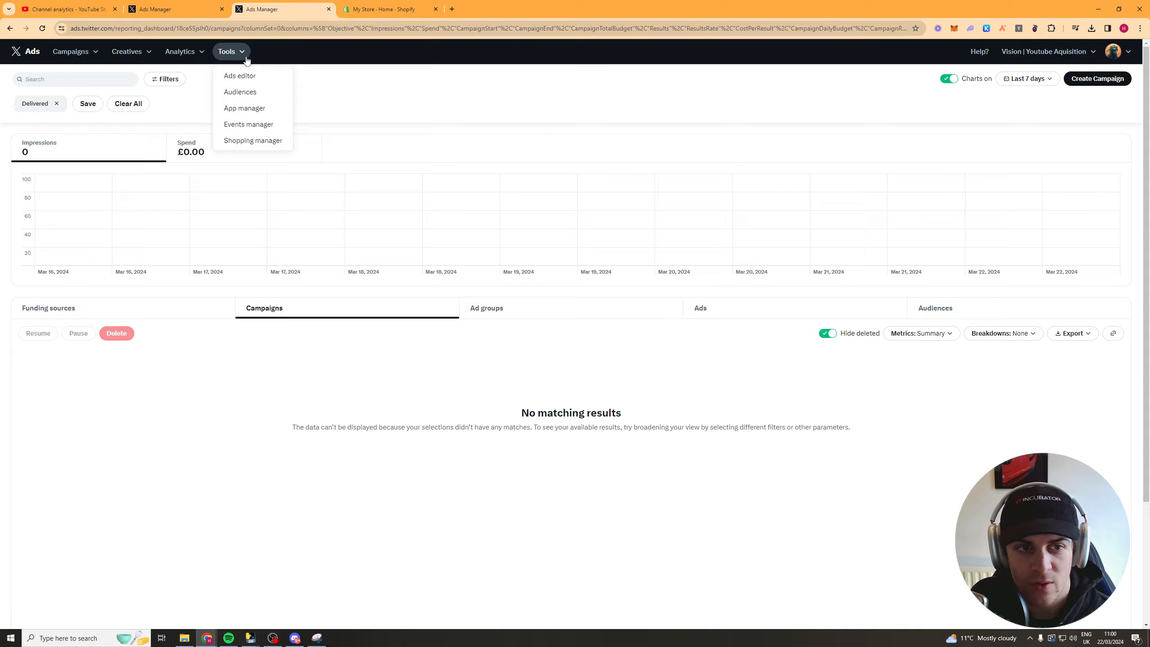
pyautogui.click(268, 130)
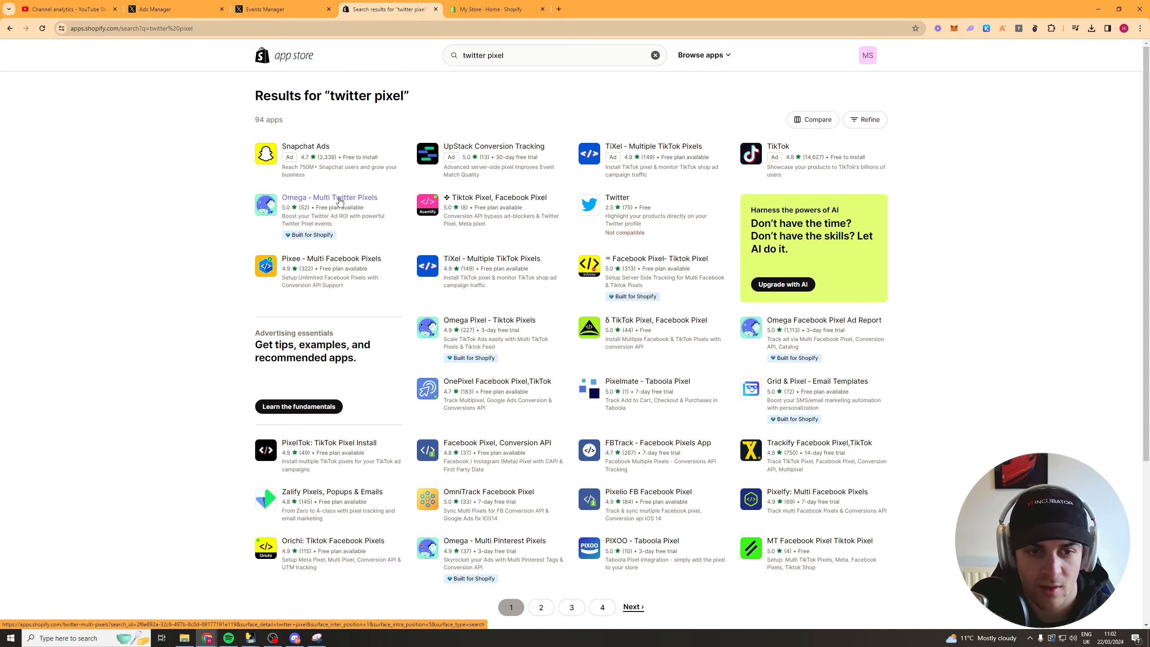
# Install the Omega - Multi Twitter Pixels app on the store from the Shopify App Store results, checking its pricing plans first
pyautogui.click(340, 201)
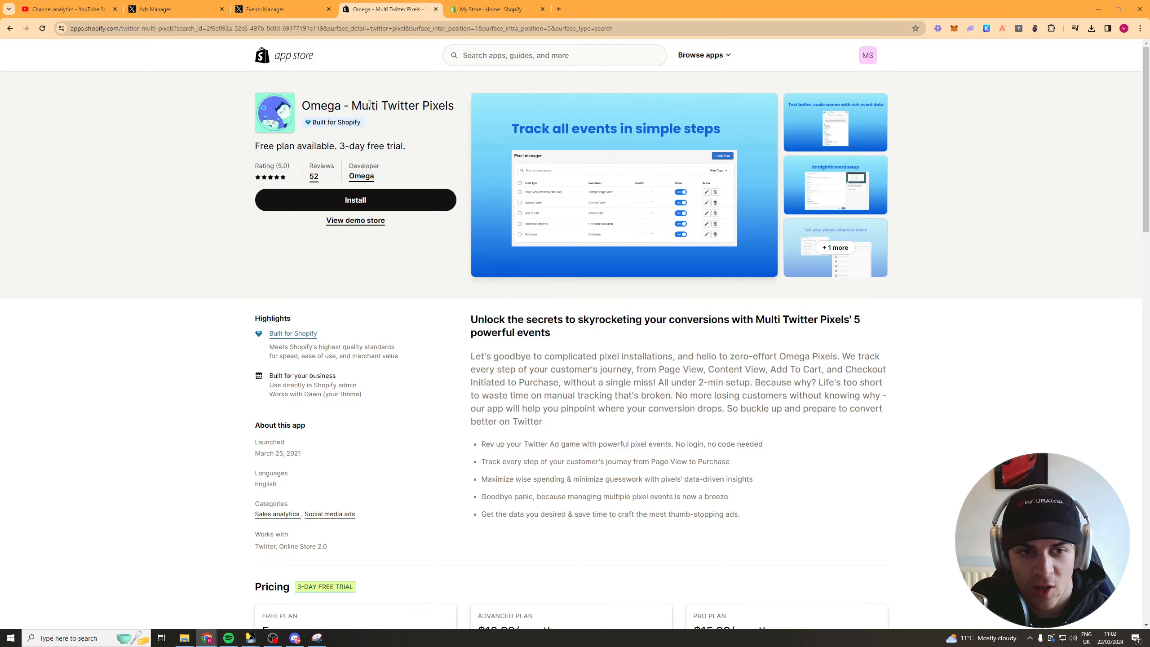
pyautogui.scroll(-3, 379, 315)
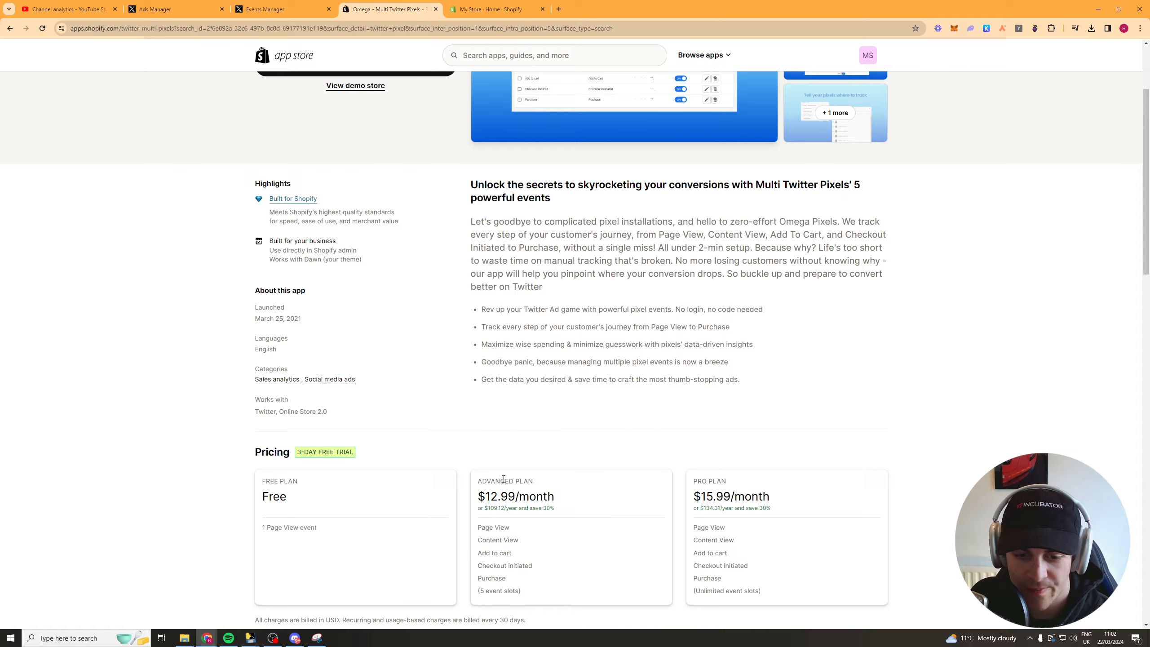
pyautogui.scroll(3, 453, 353)
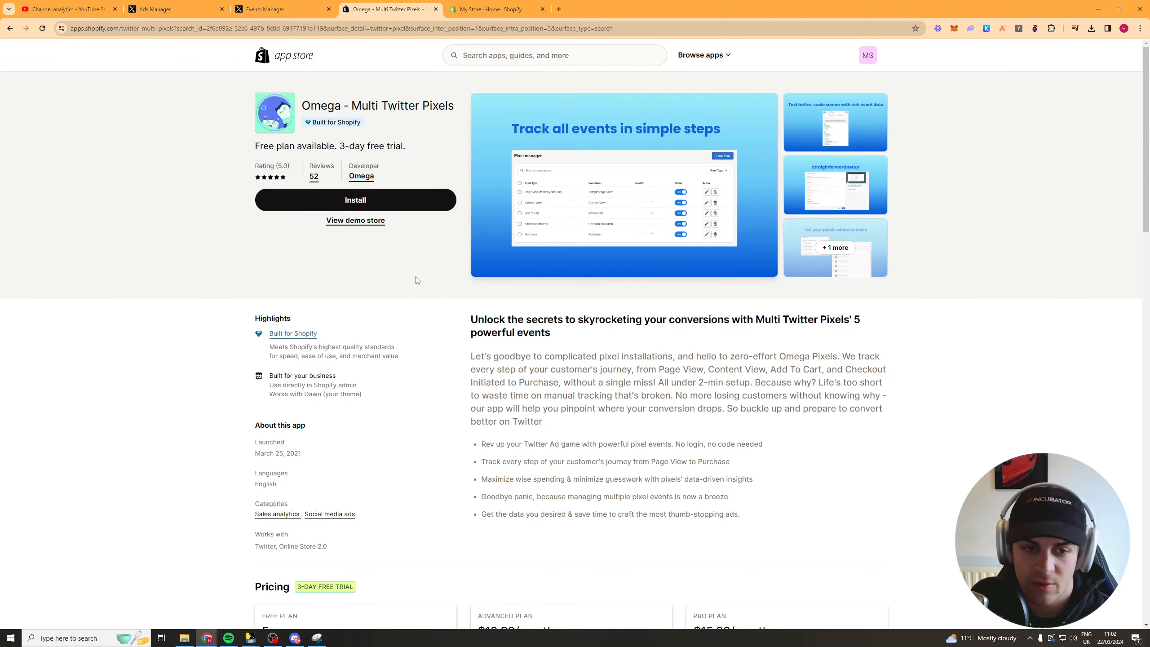
pyautogui.click(380, 203)
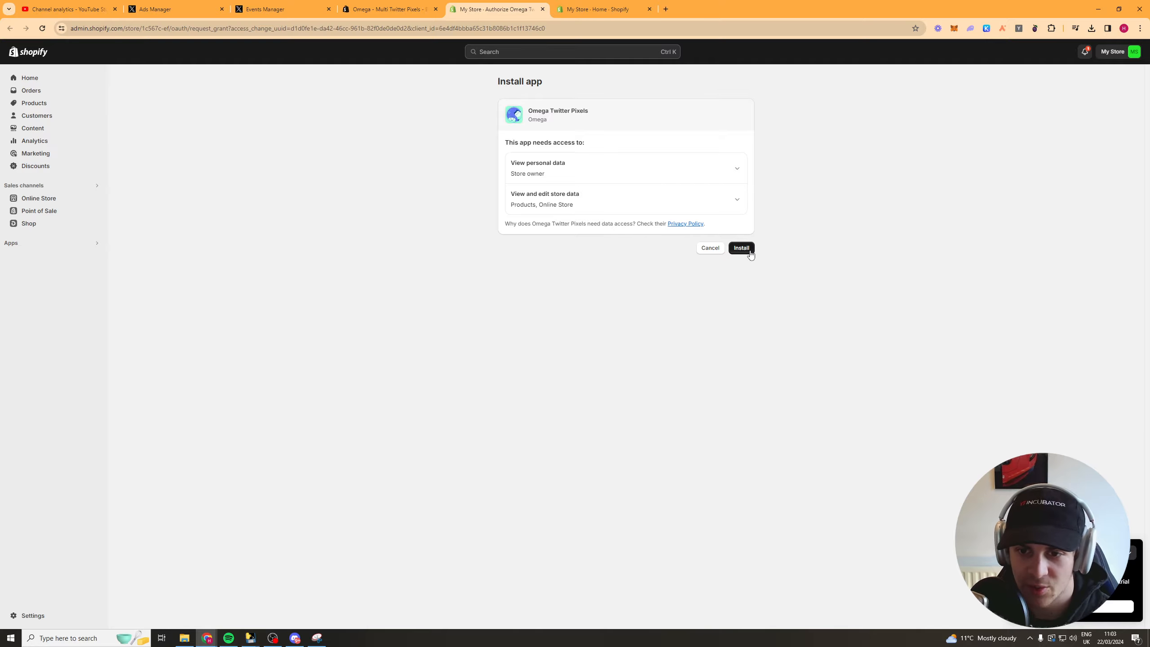
pyautogui.click(742, 249)
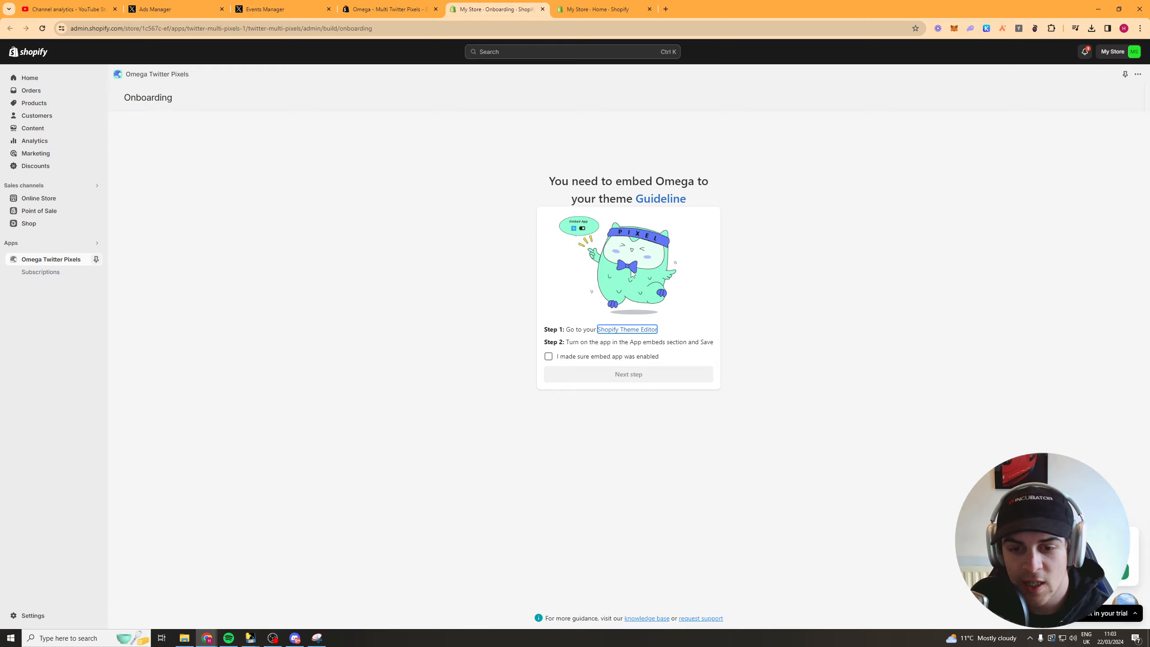
# Save the theme with the Omega Twitter Pixel app embed turned on, and confirm the embed in the app's onboarding
pyautogui.click(627, 332)
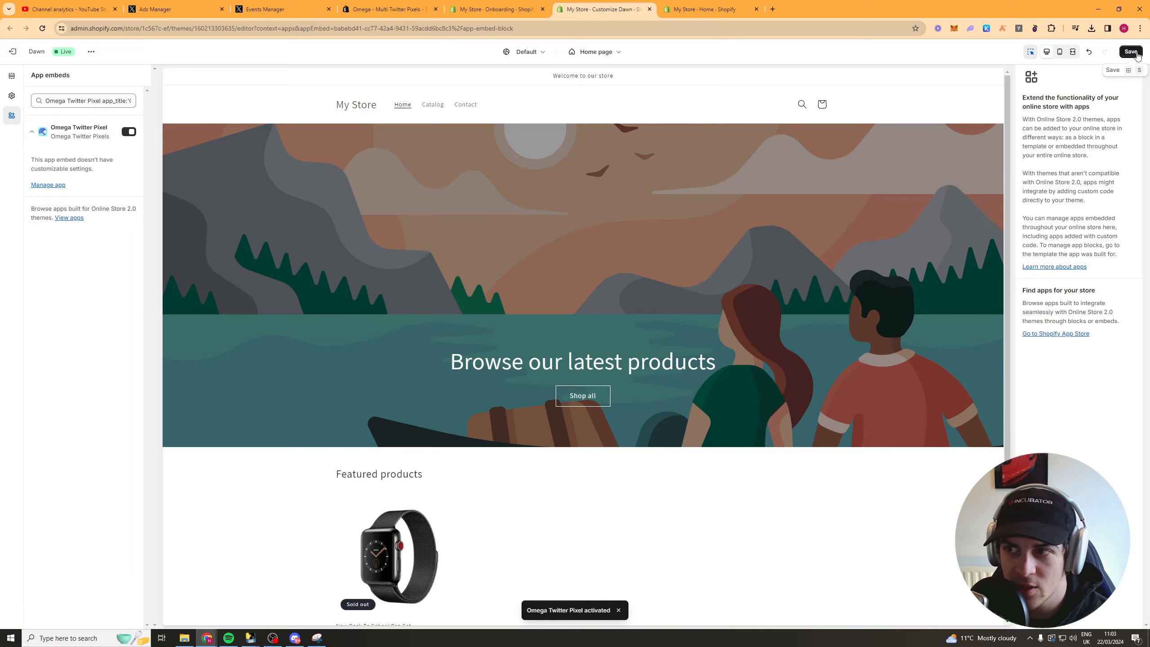
pyautogui.click(1137, 53)
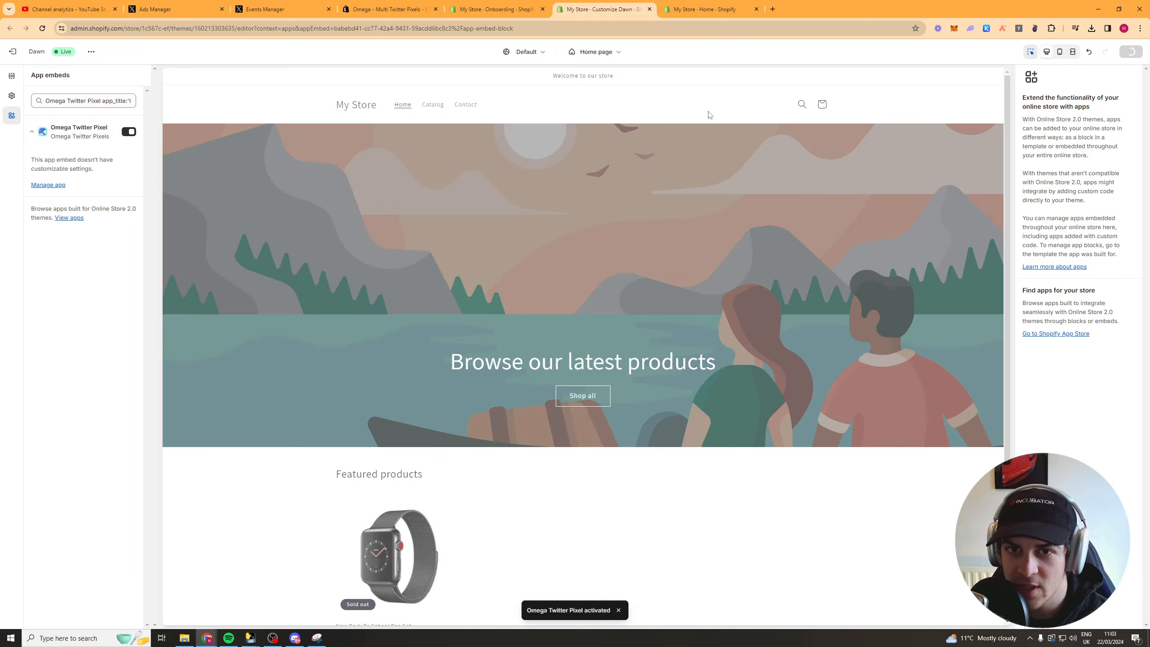
pyautogui.click(481, 9)
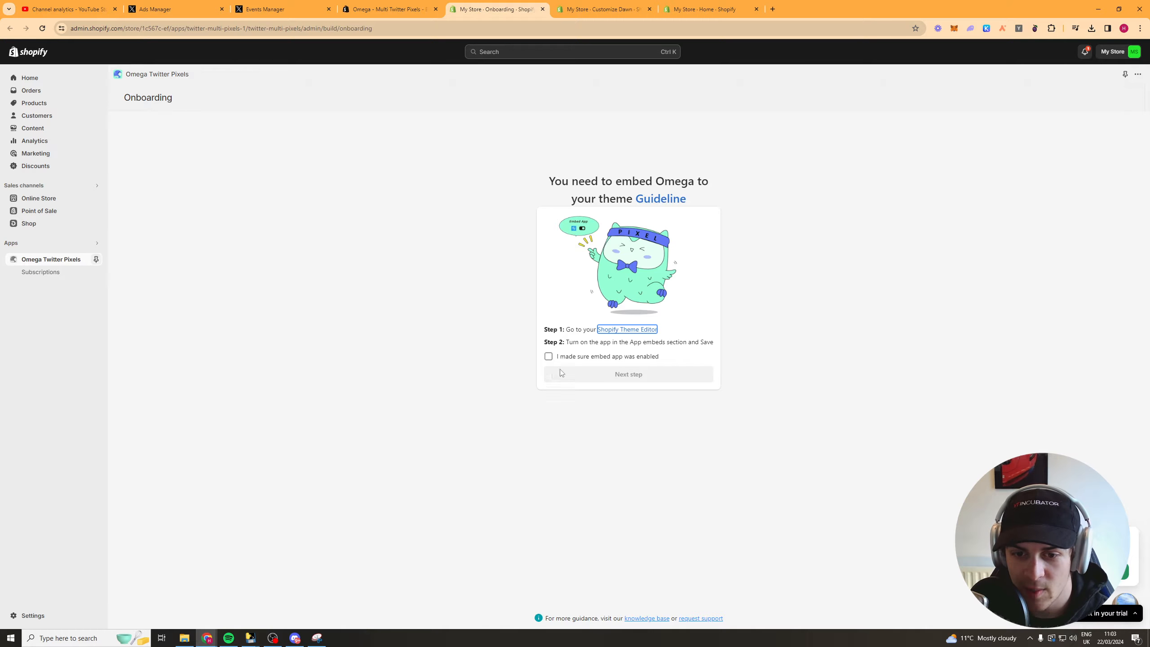
pyautogui.click(549, 357)
pyautogui.click(581, 370)
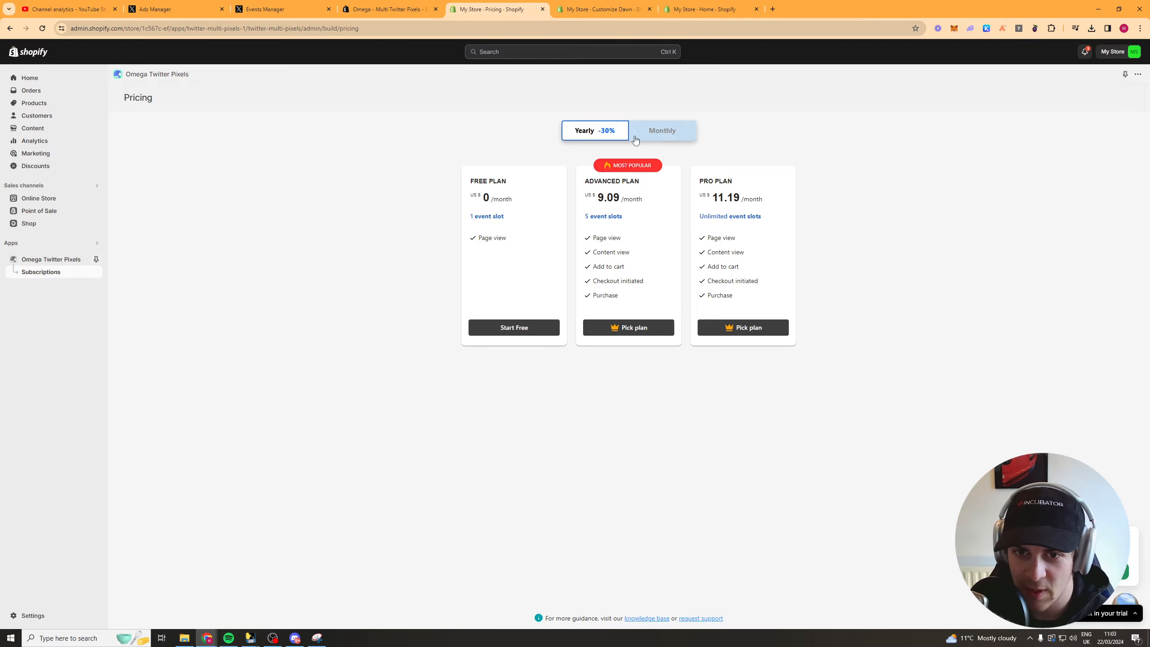
# Show the monthly prices and start the Omega app's Free plan
pyautogui.click(653, 136)
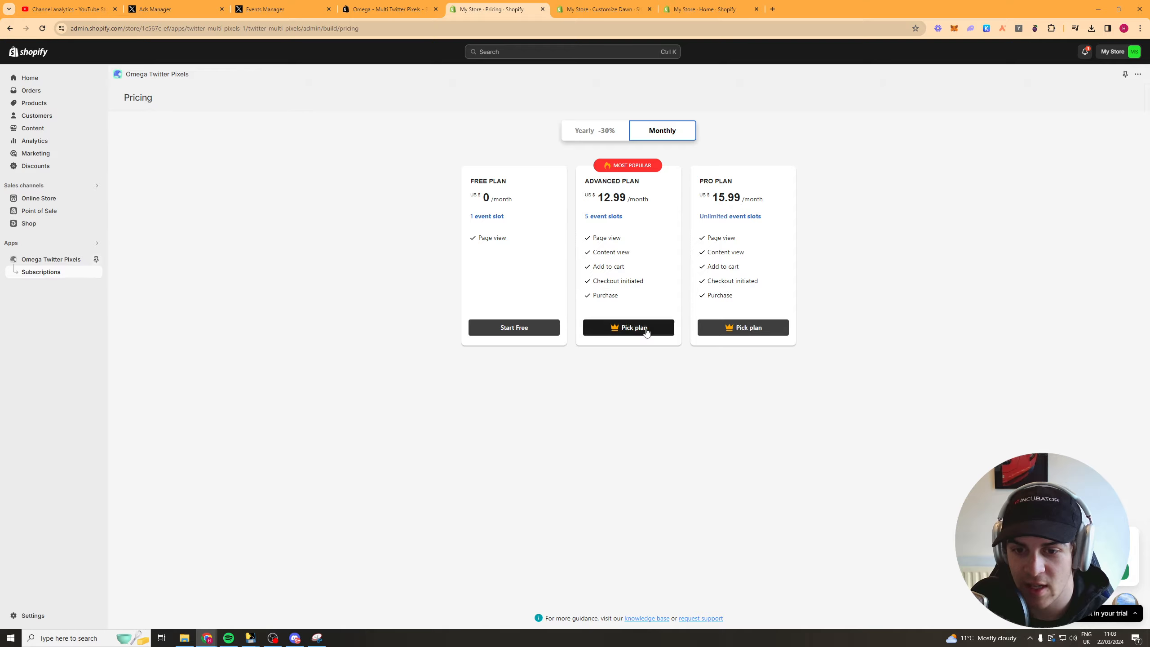
pyautogui.click(542, 335)
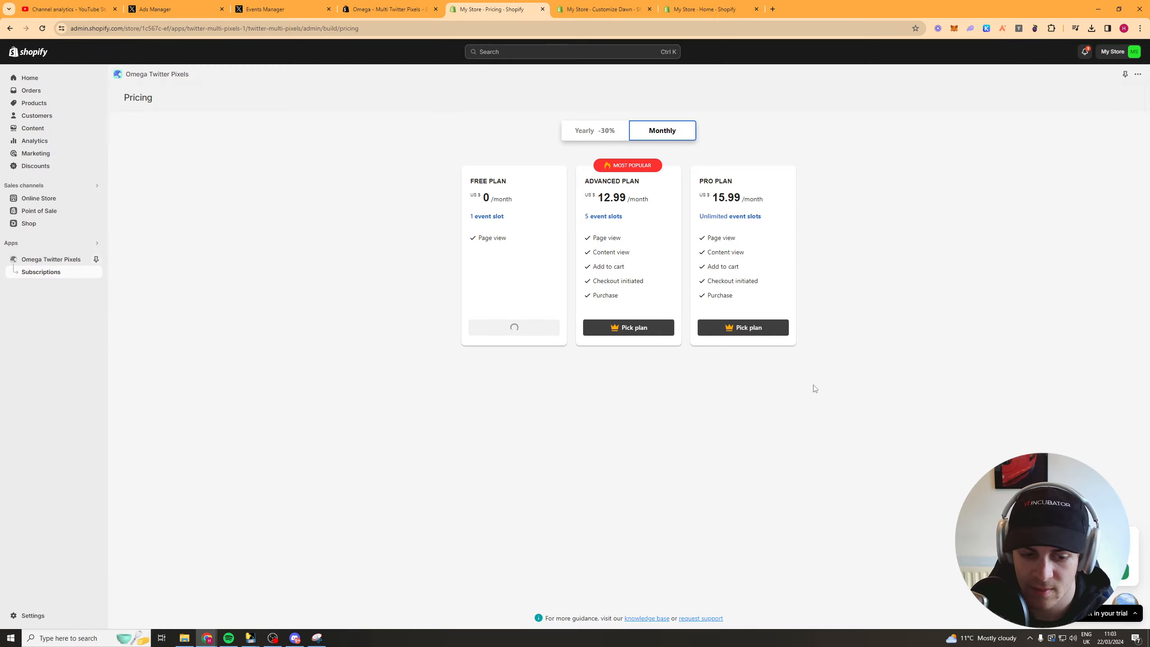
# Switch to the Events manager, start adding an event source, accept the terms of use and view the pixel code installation options
pyautogui.click(279, 5)
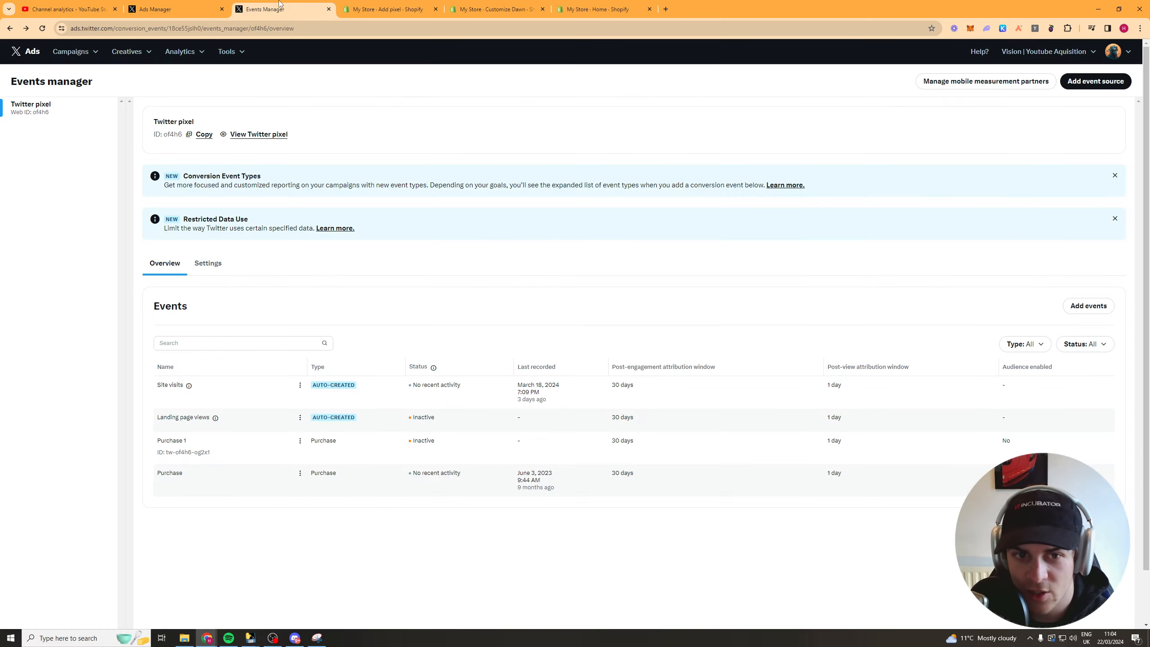
pyautogui.click(1089, 92)
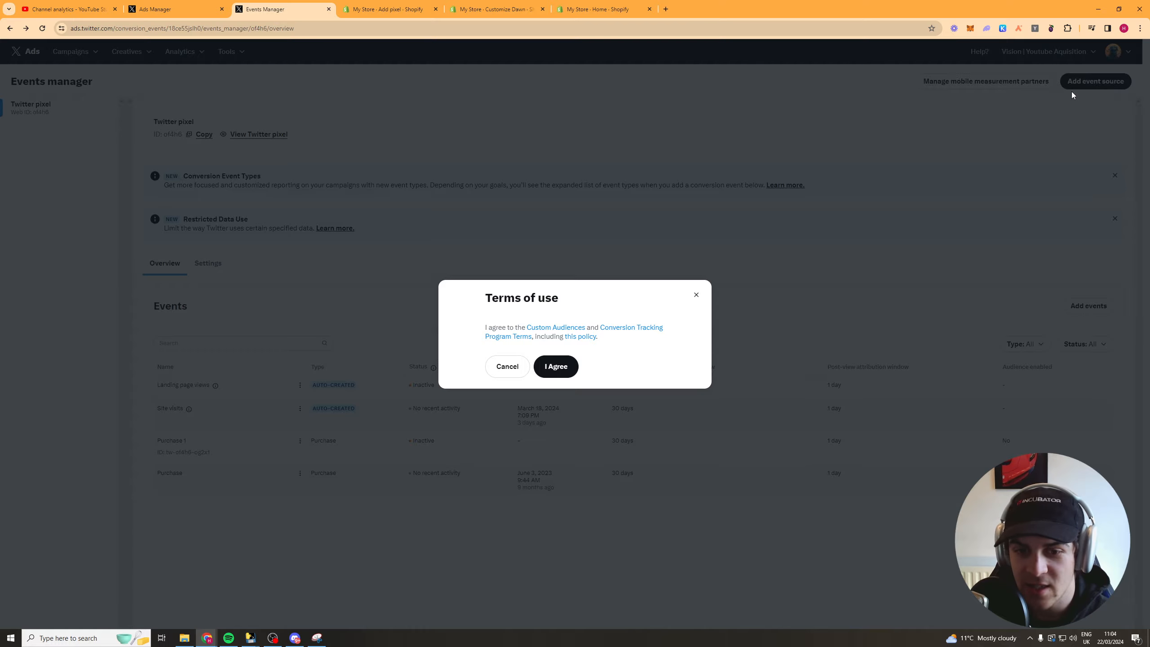
pyautogui.click(552, 365)
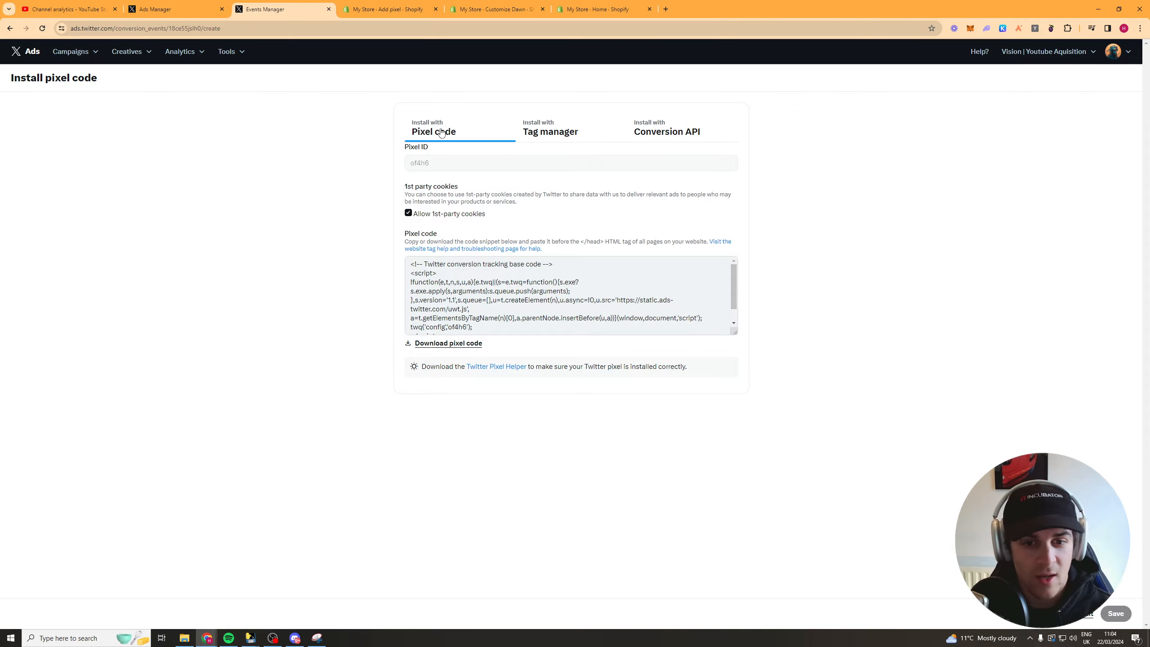
pyautogui.scroll(-1, 617, 260)
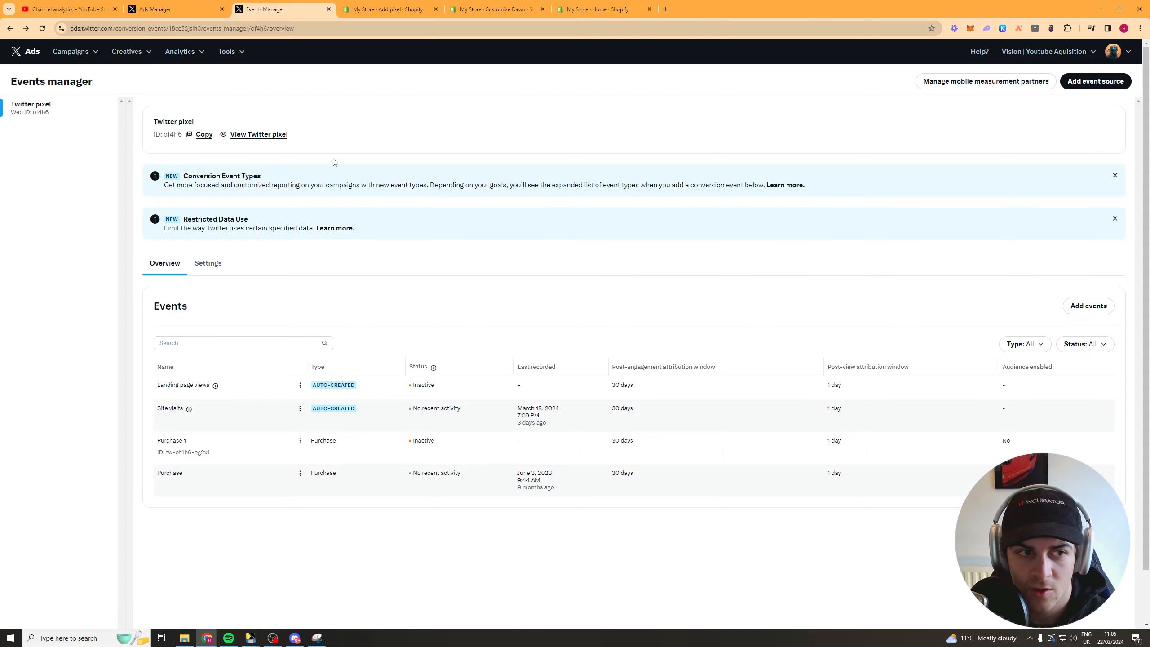
# Add an event named "PAGE VIEW - 1" with the type Page view (formerly site visit), and submit its details
pyautogui.scroll(-1, 480, 278)
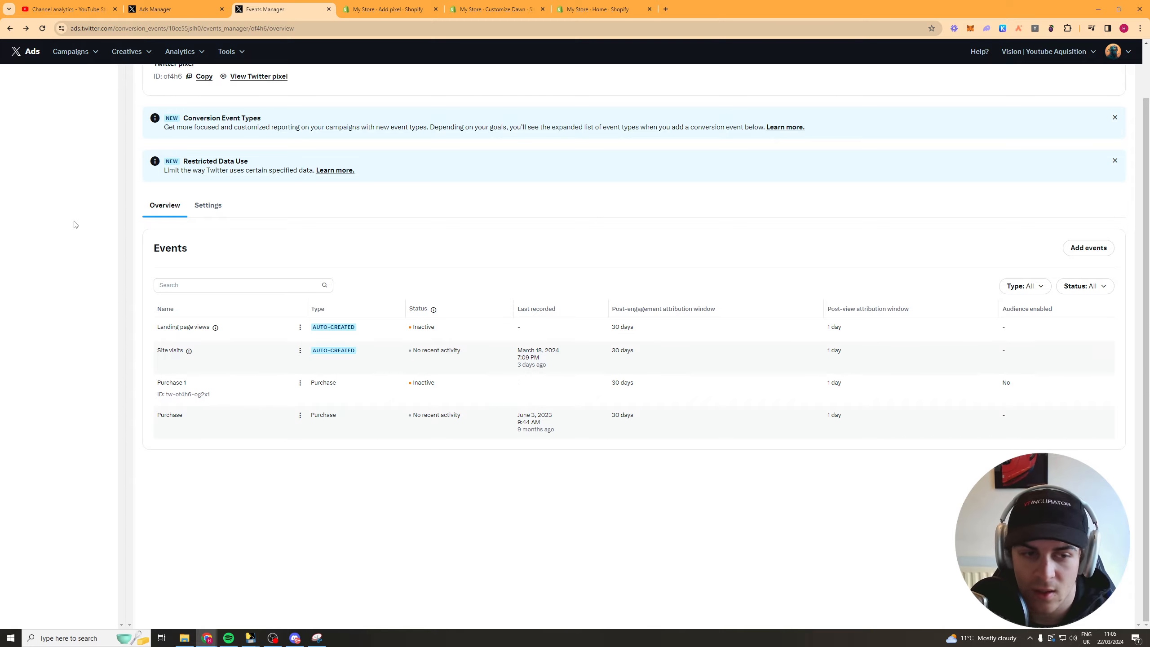
pyautogui.click(1100, 248)
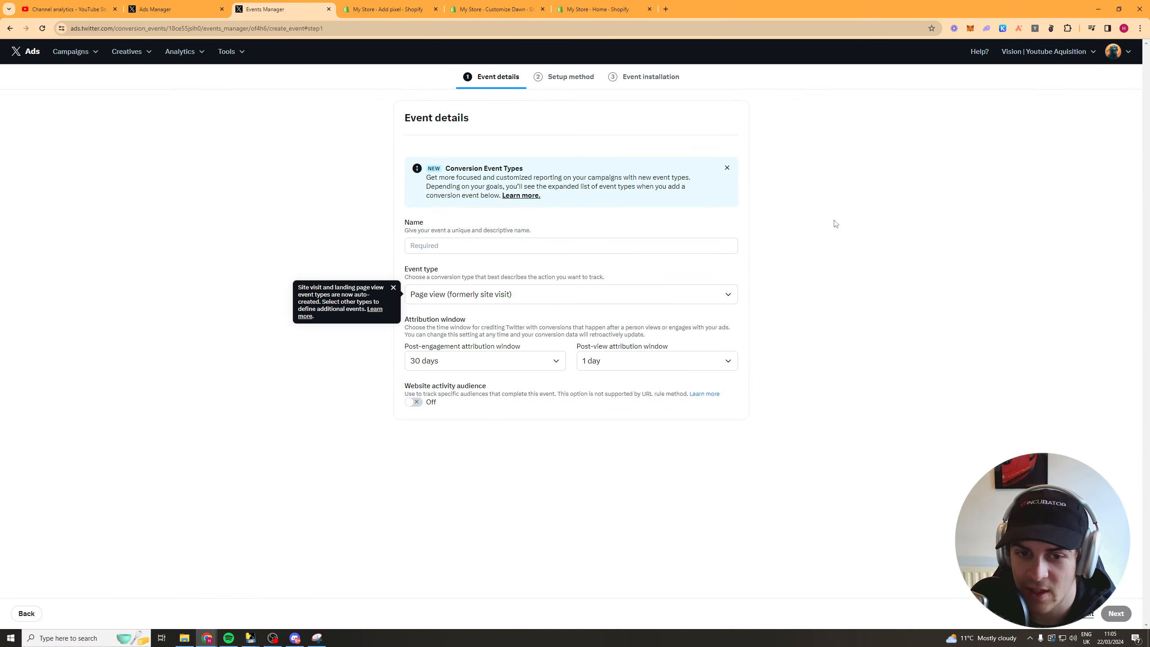
pyautogui.click(393, 287)
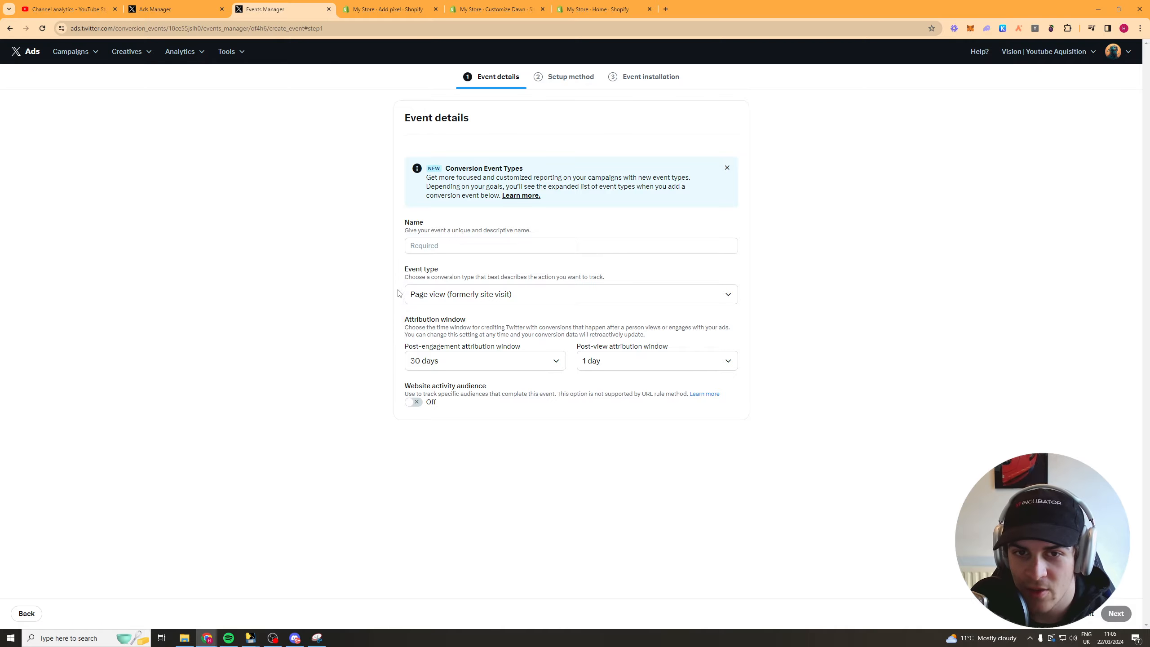
pyautogui.click(467, 249)
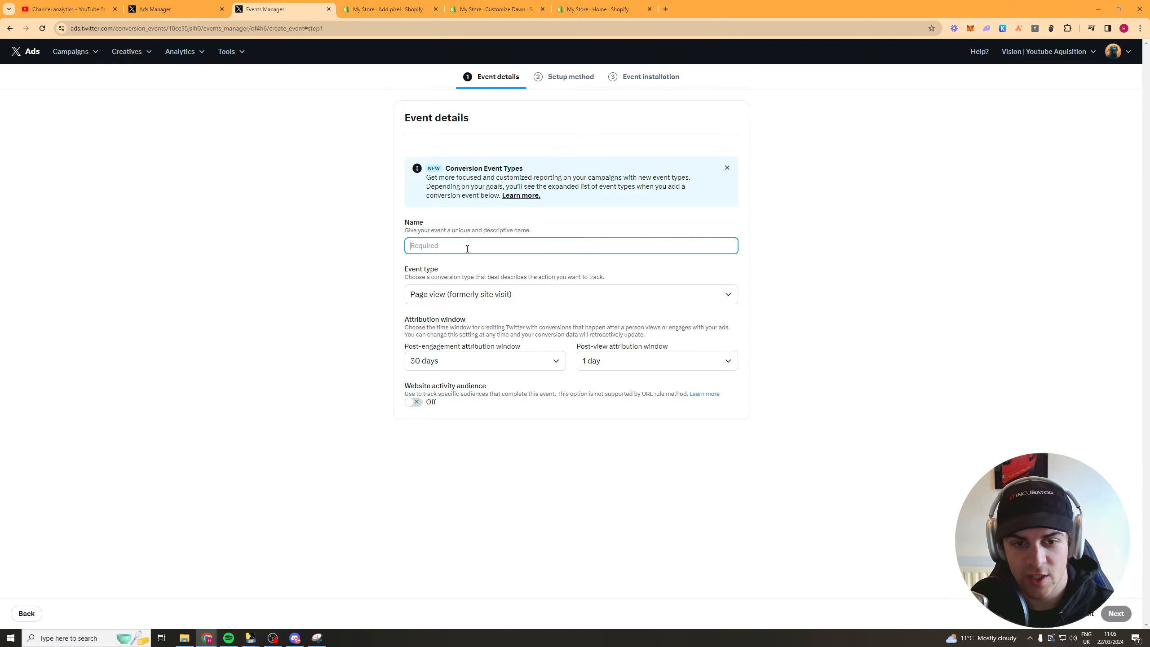
pyautogui.write('PAGE VIEW - 1')
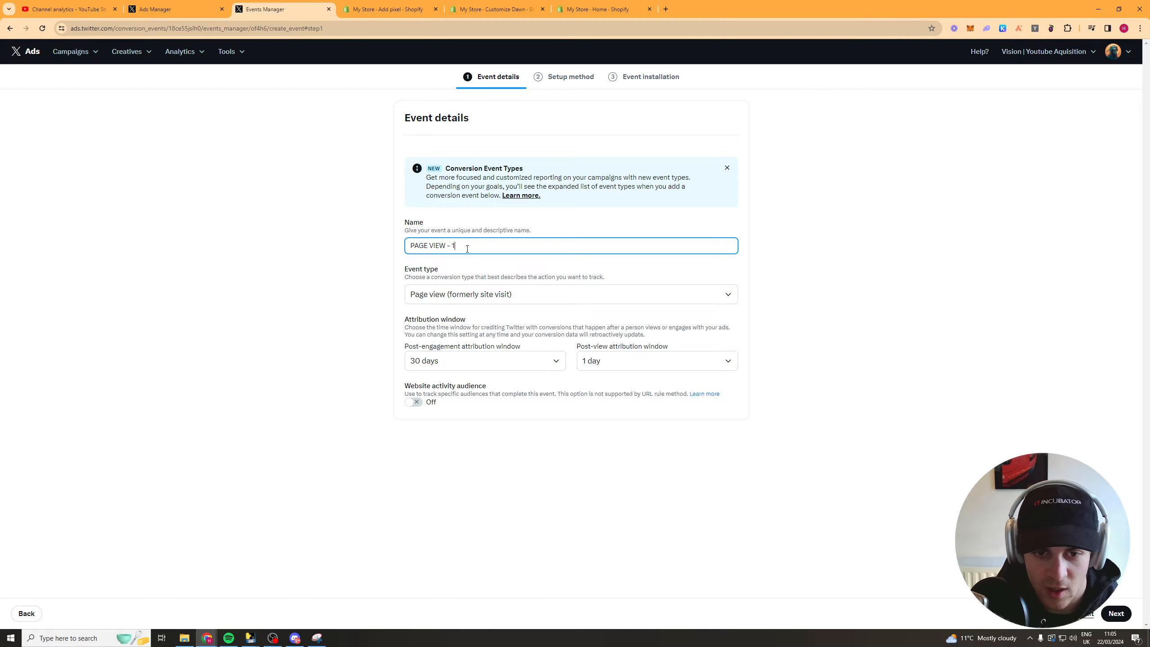
pyautogui.click(471, 295)
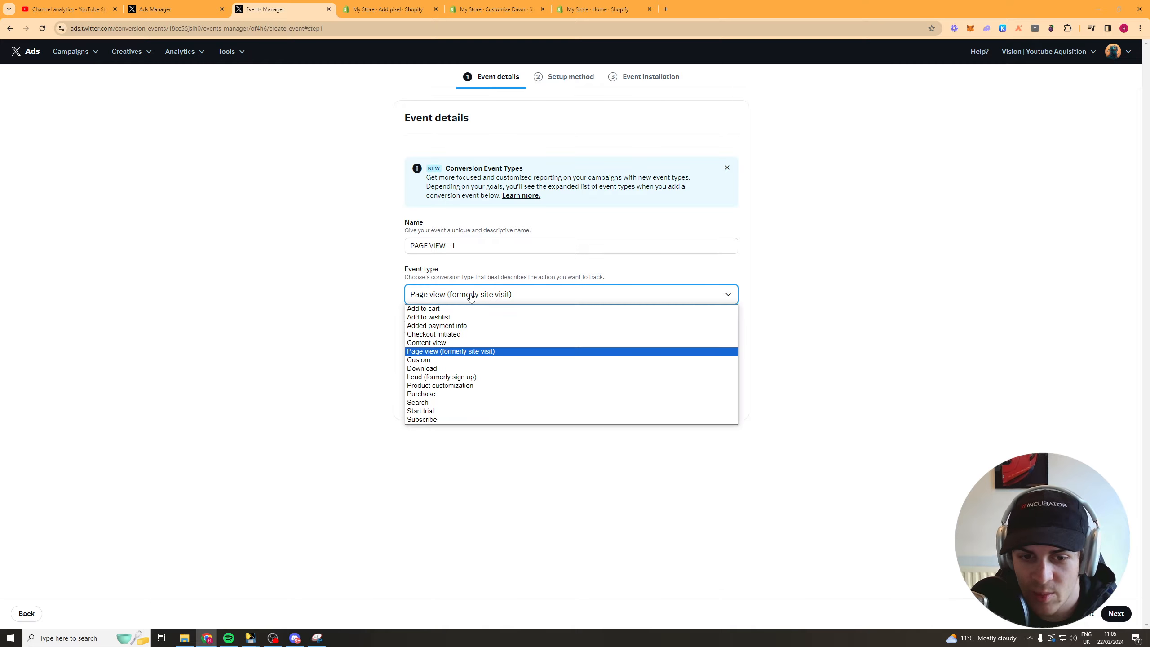
pyautogui.click(470, 351)
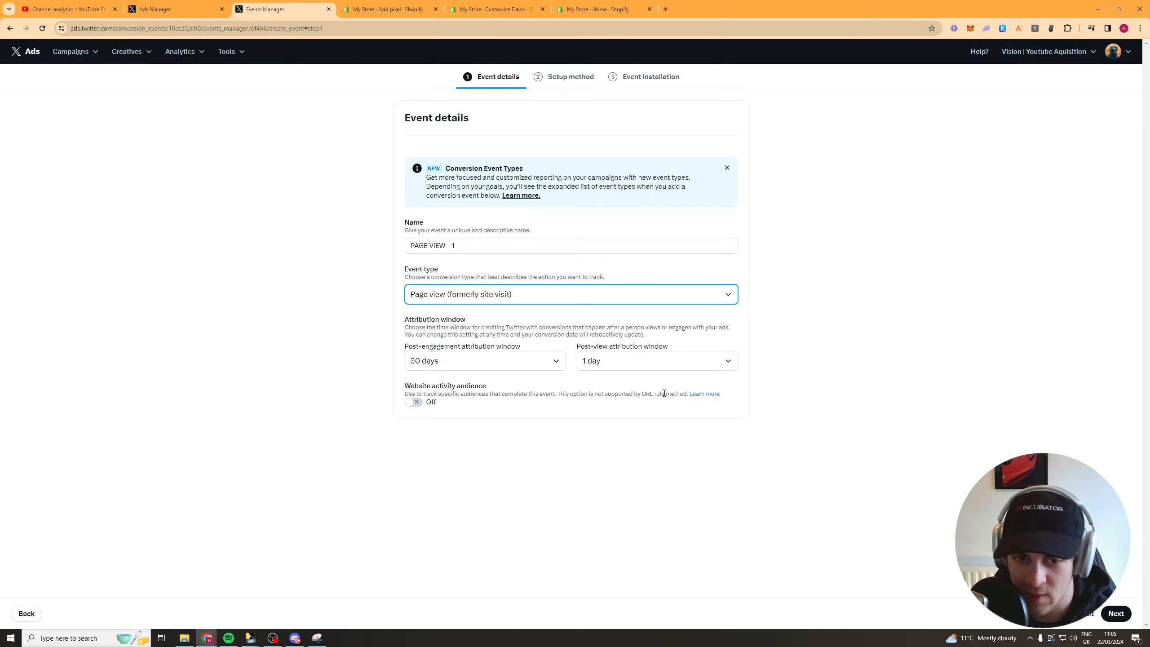
pyautogui.click(1116, 614)
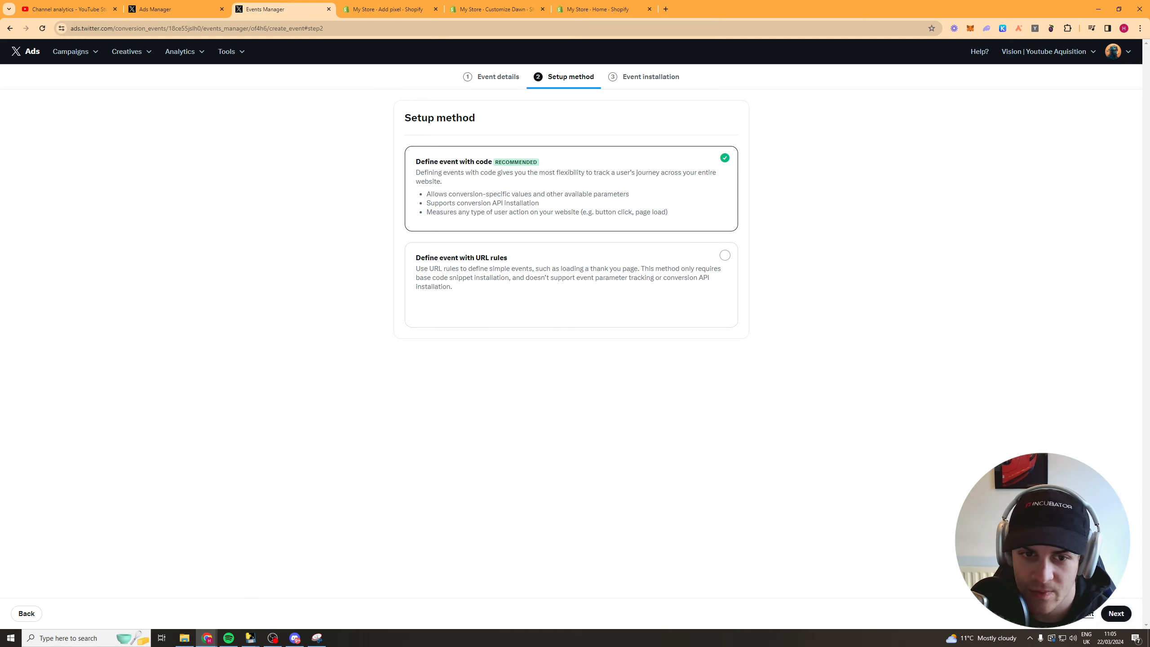
# Define the event with code, include the Value, Currency, Contents, Conversion ID, Email address and Phone number parameters, and save it
pyautogui.click(1116, 614)
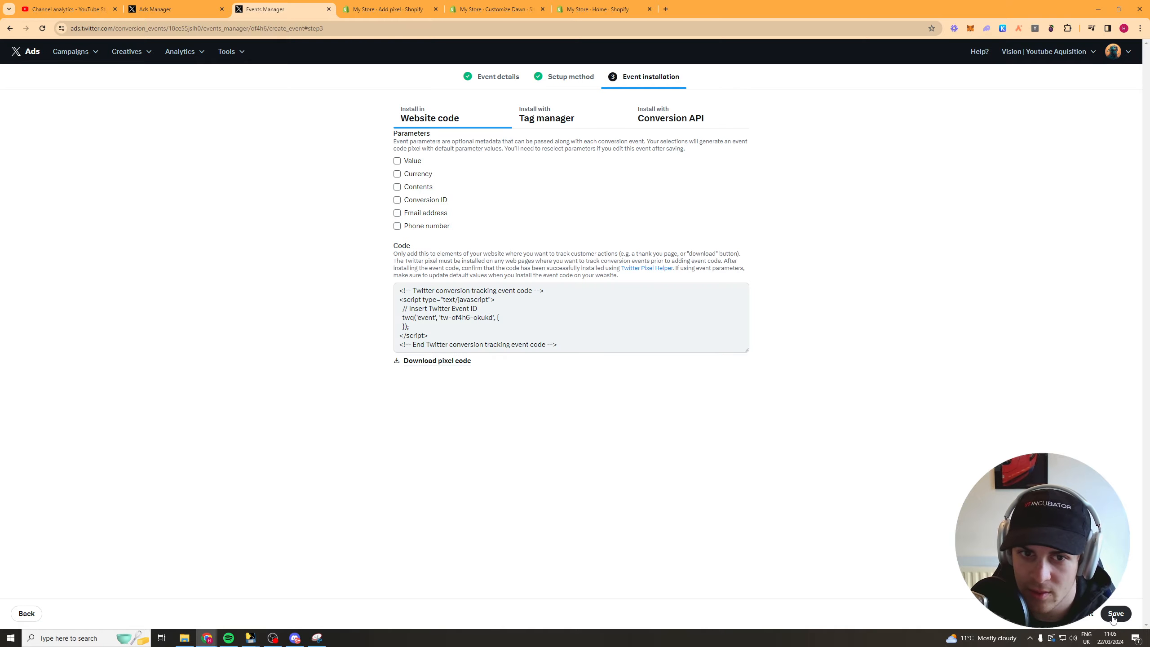
pyautogui.click(397, 160)
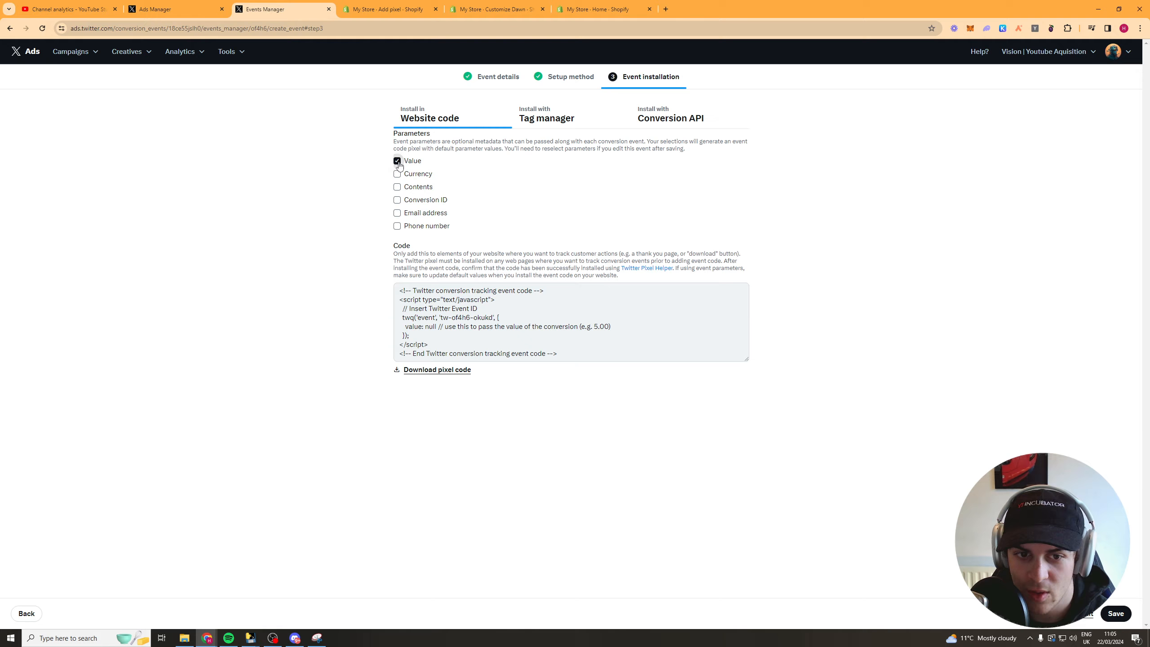
pyautogui.click(396, 161)
pyautogui.click(397, 161)
pyautogui.click(397, 174)
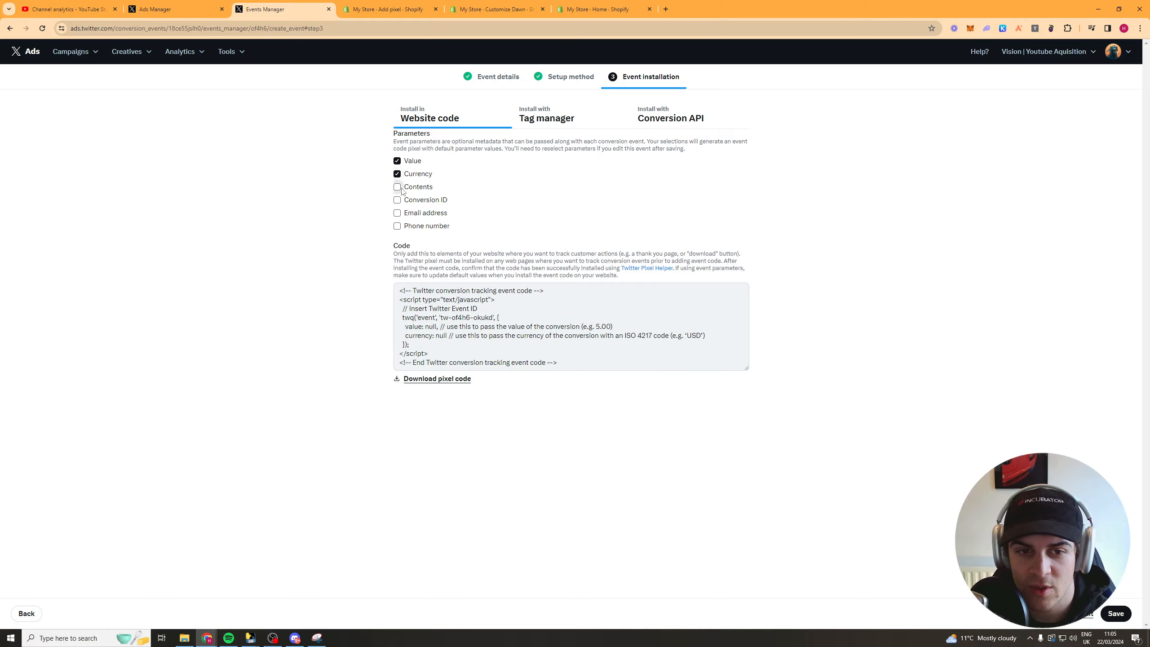
pyautogui.click(397, 187)
pyautogui.click(398, 201)
pyautogui.click(397, 214)
pyautogui.click(397, 226)
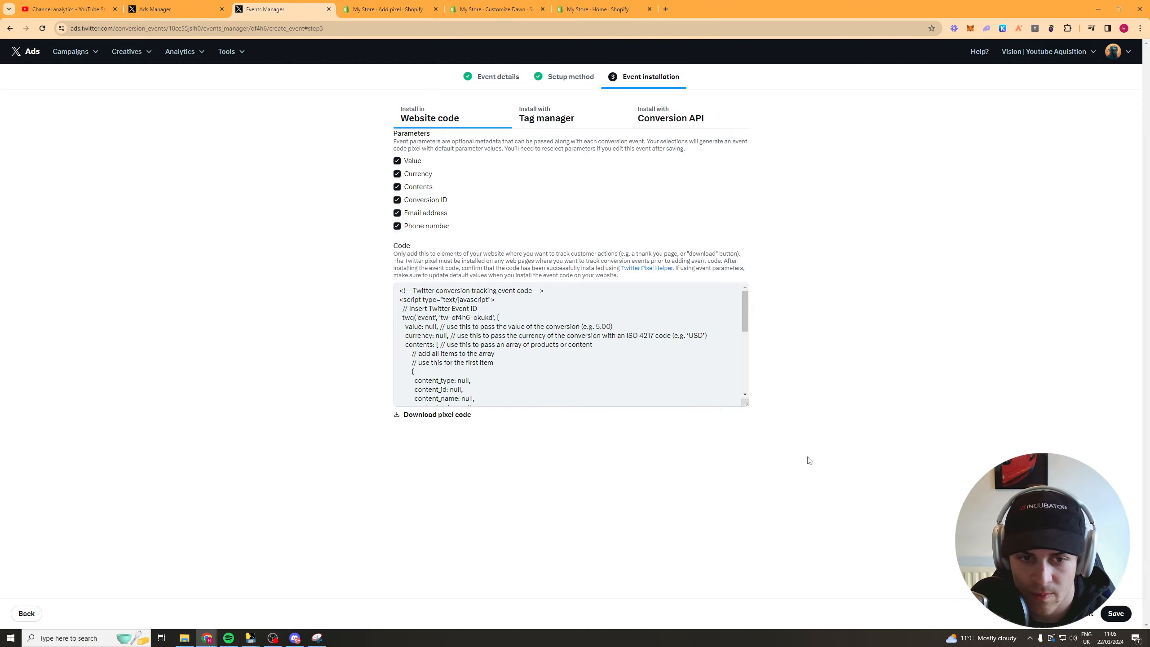
pyautogui.click(1116, 613)
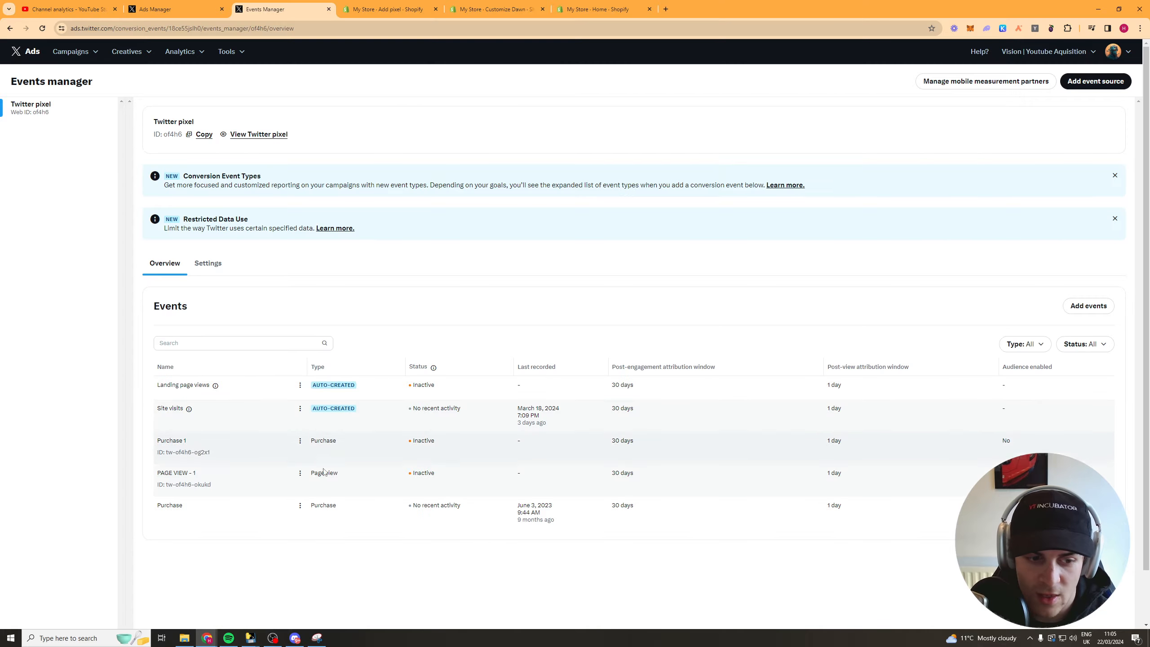
# Copy the PAGE VIEW - 1 event's ID and paste it as the Event ID in the Omega app's new pixel event
pyautogui.scroll(-2, 221, 446)
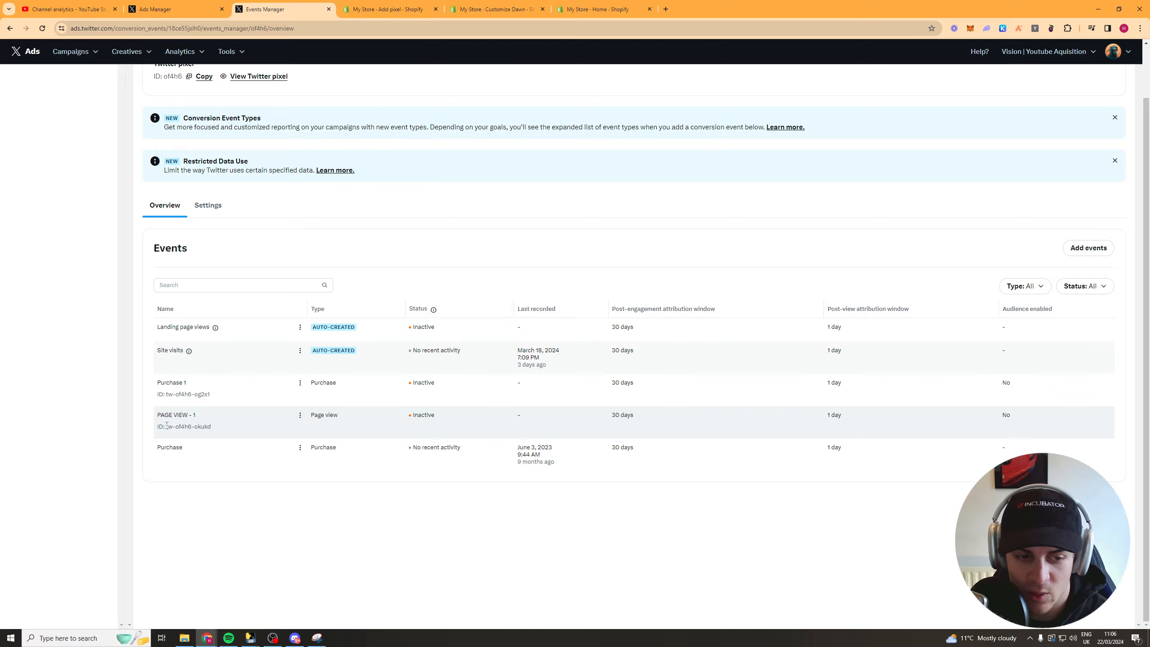
pyautogui.moveTo(167, 425)
pyautogui.mouseDown()
pyautogui.moveTo(220, 431)
pyautogui.moveTo(168, 427)
pyautogui.mouseUp()
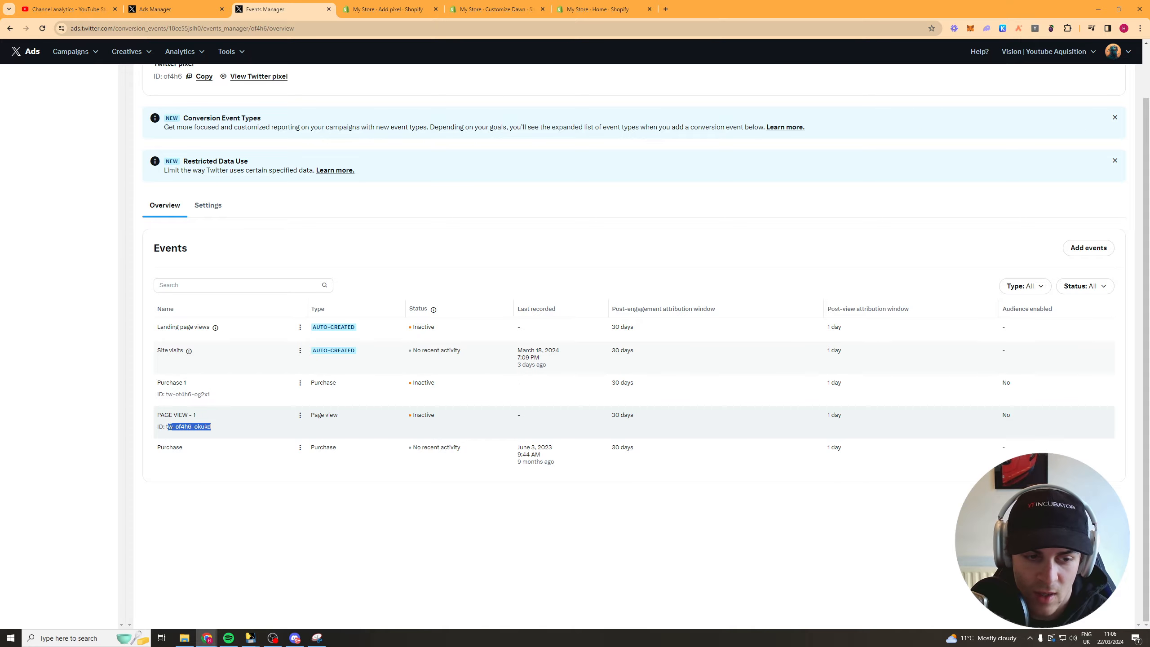
pyautogui.click(360, 7)
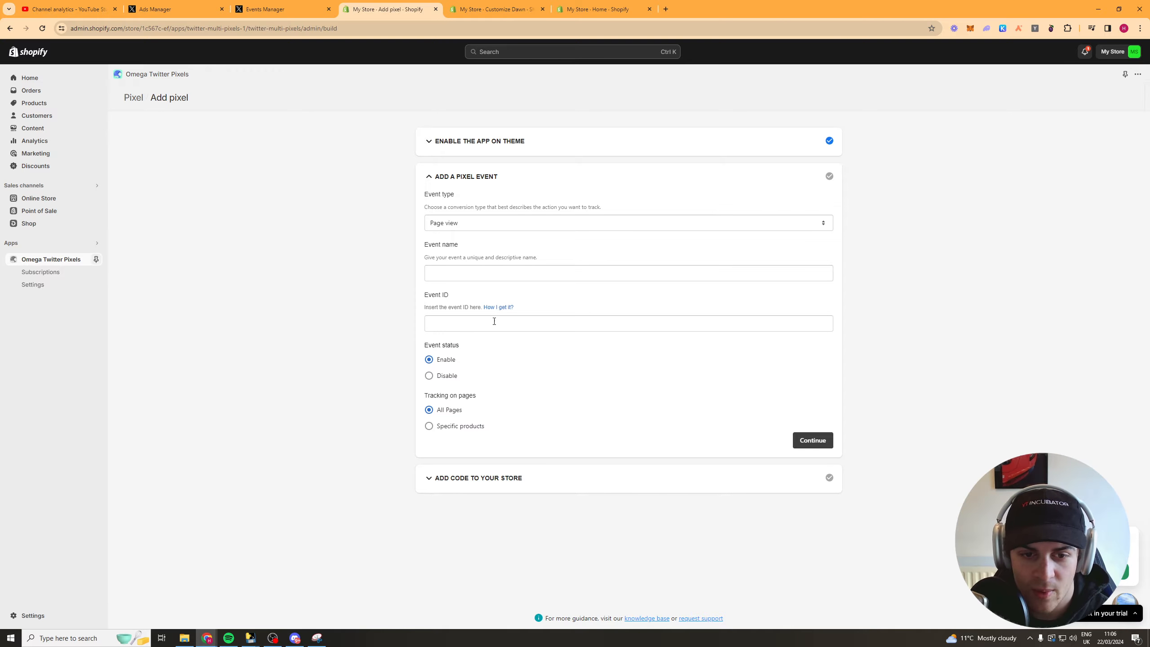
pyautogui.write('tw-of4h6-okukd')
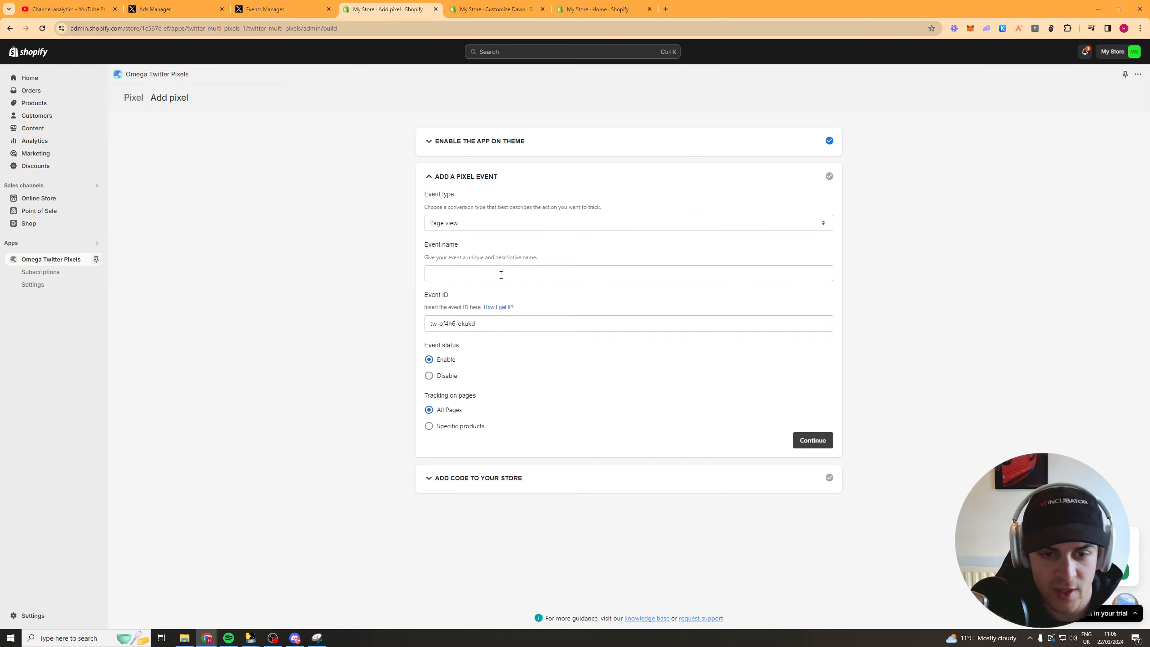
# Name the pixel event "PAGE VIEW", keep it enabled on all pages, and continue to the store code section
pyautogui.write('page')
pyautogui.press('BackSpace')
pyautogui.press('BackSpace')
pyautogui.press('BackSpace')
pyautogui.press('BackSpace')
pyautogui.write('PA')
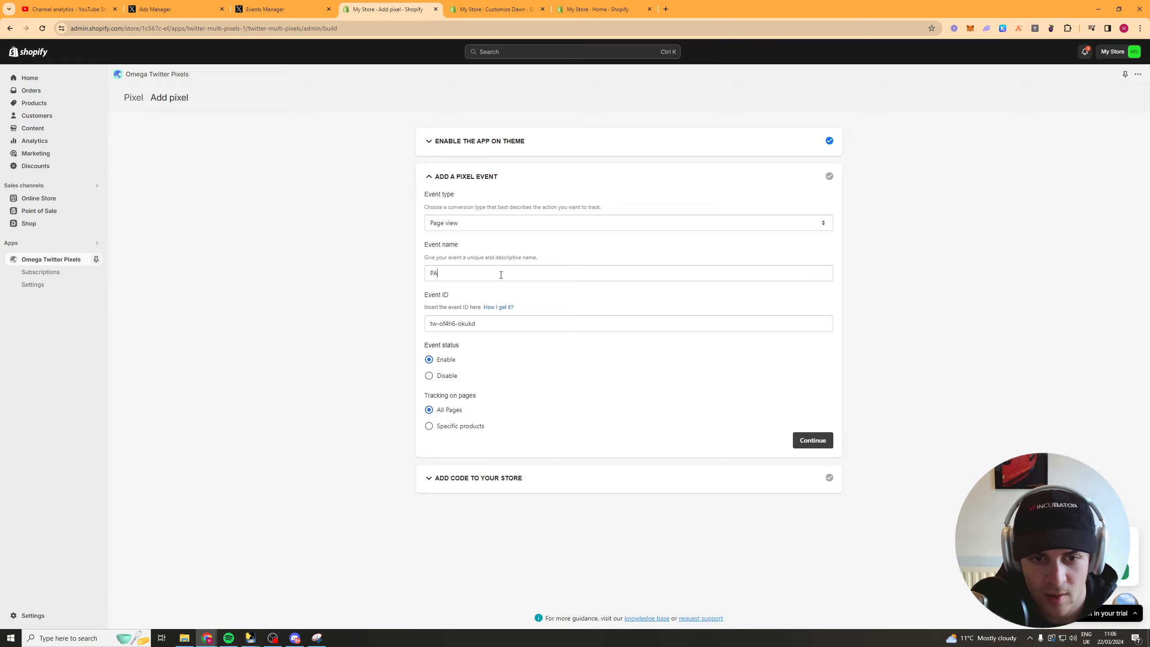
pyautogui.write('GFEVIEW')
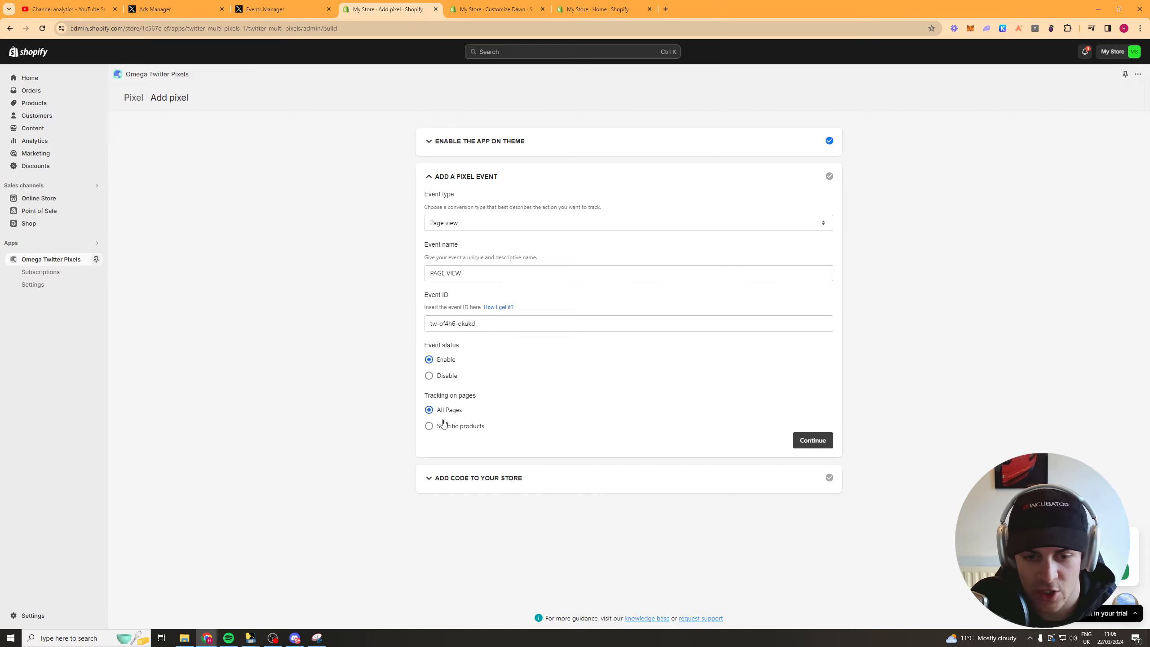
pyautogui.click(799, 440)
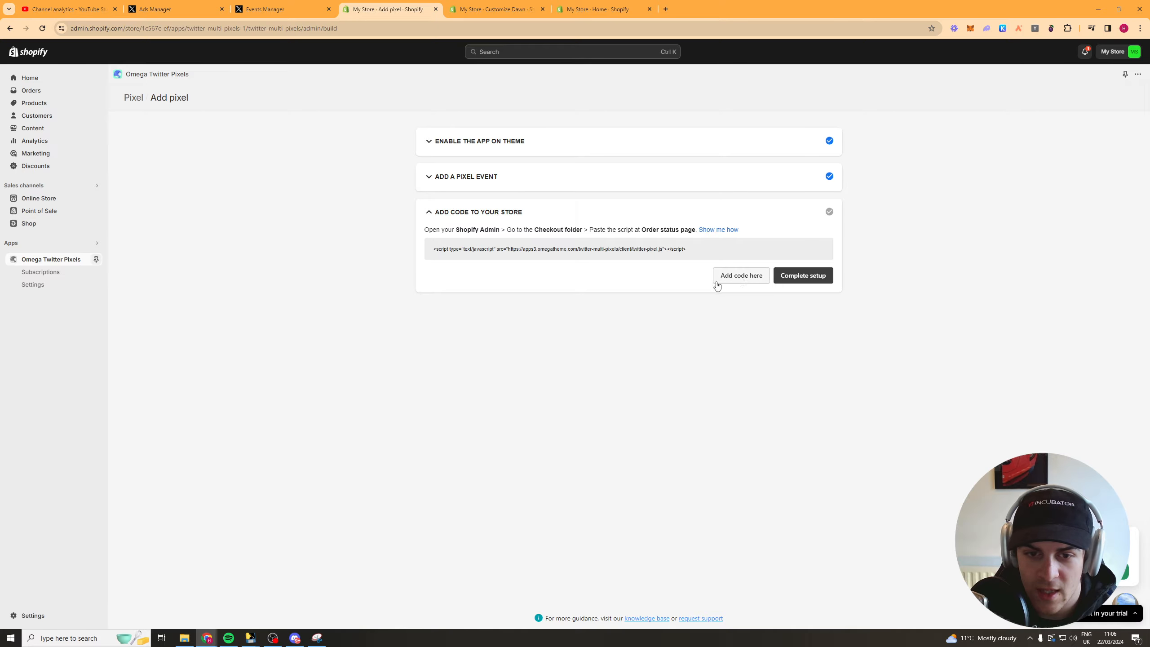
# Review the script for the order status page and complete the pixel setup
pyautogui.click(591, 256)
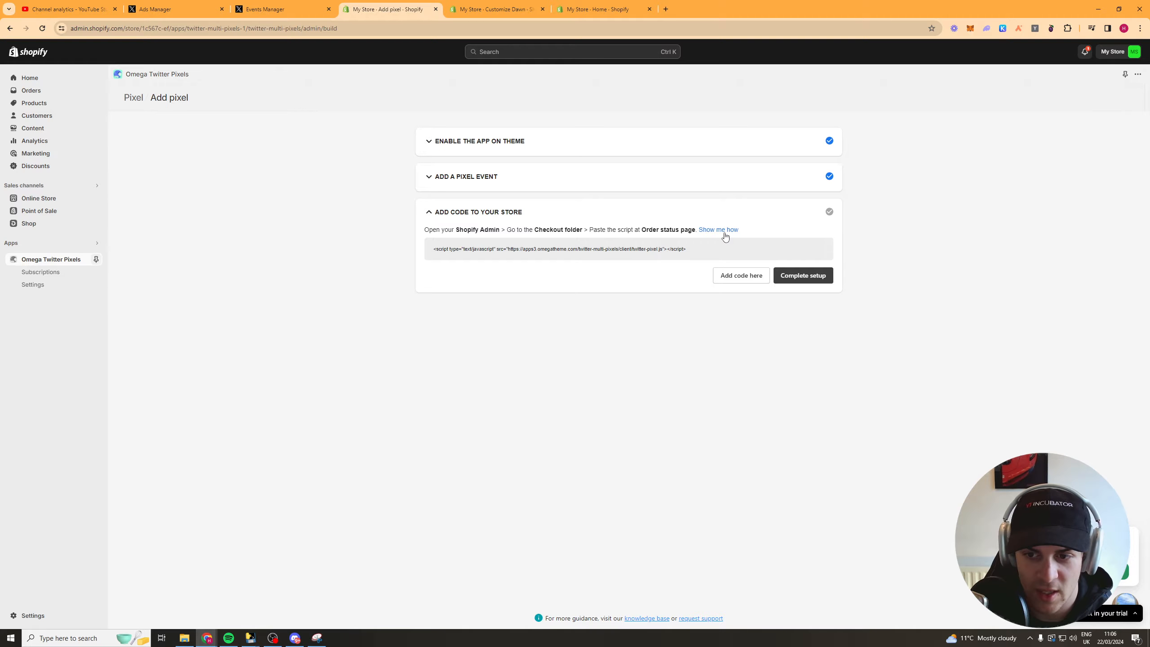
pyautogui.click(535, 245)
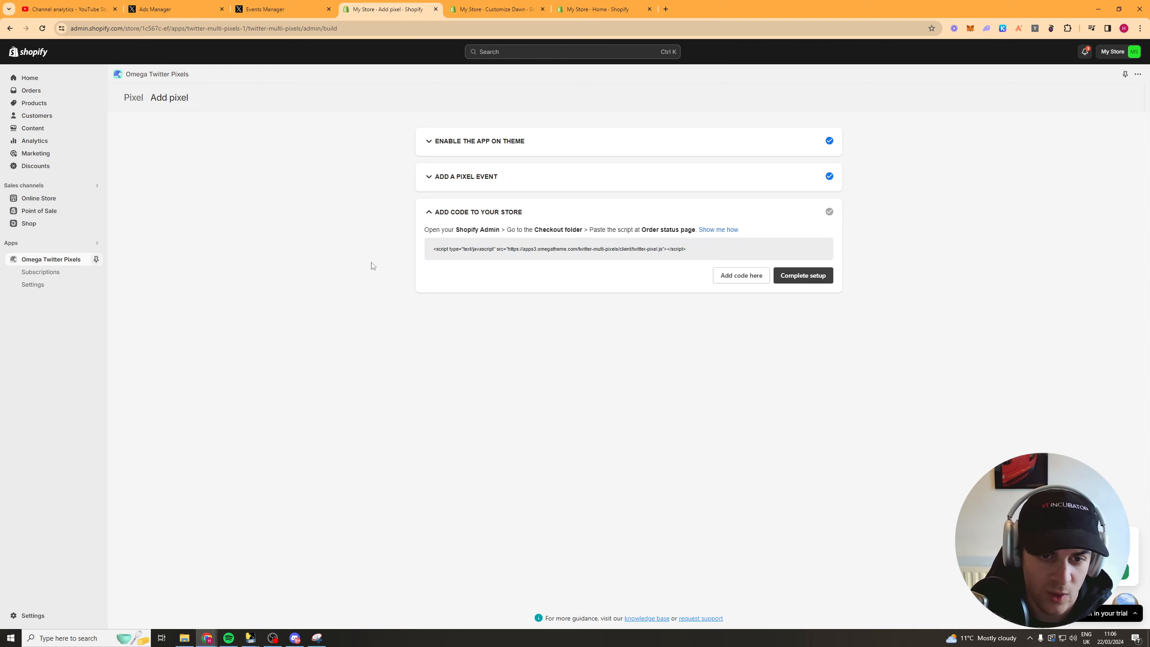
pyautogui.click(821, 277)
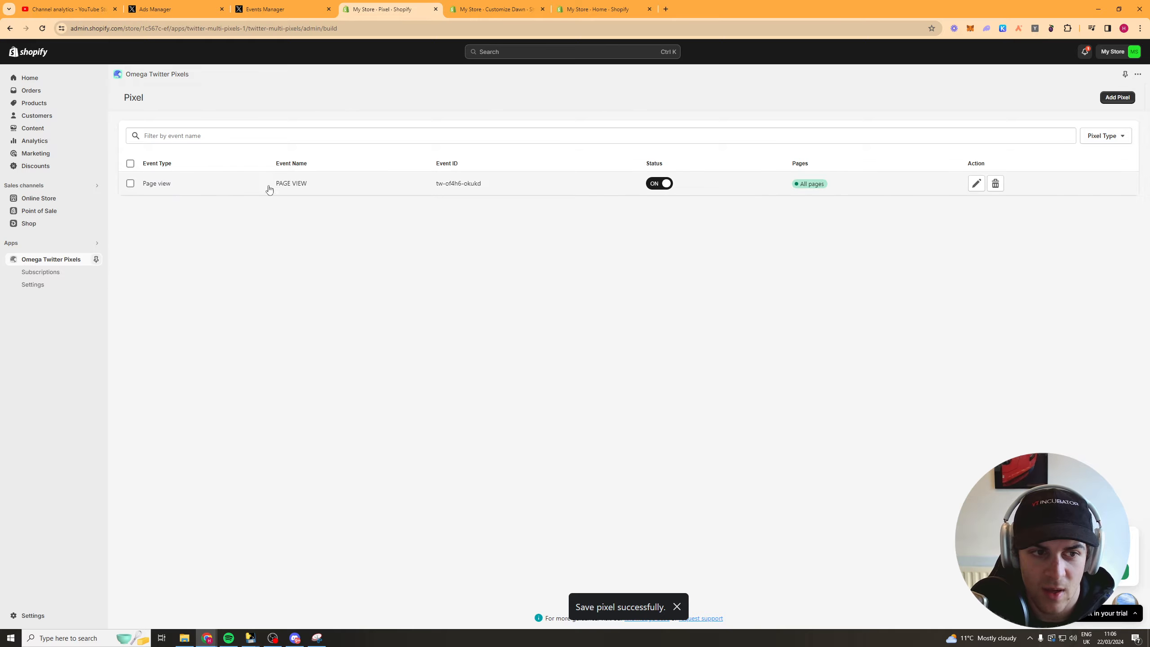
# Start adding another event in the X Events manager and examine the available event types
pyautogui.hotkey('ctrl', 'shift', 'Tab')
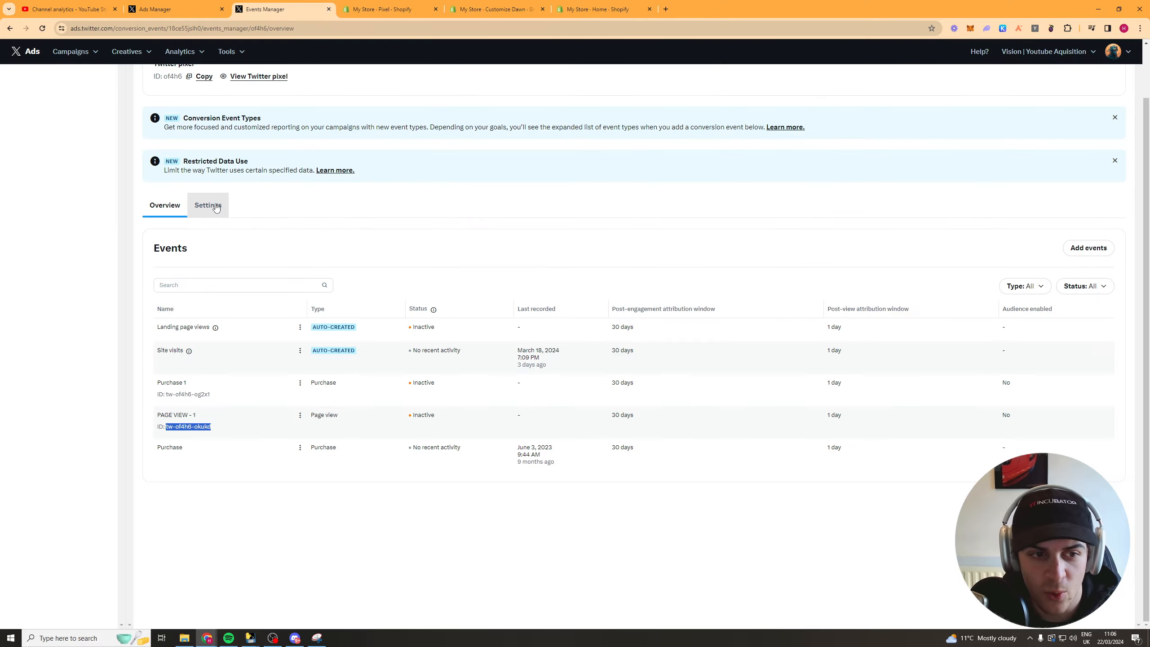
pyautogui.scroll(2, 227, 86)
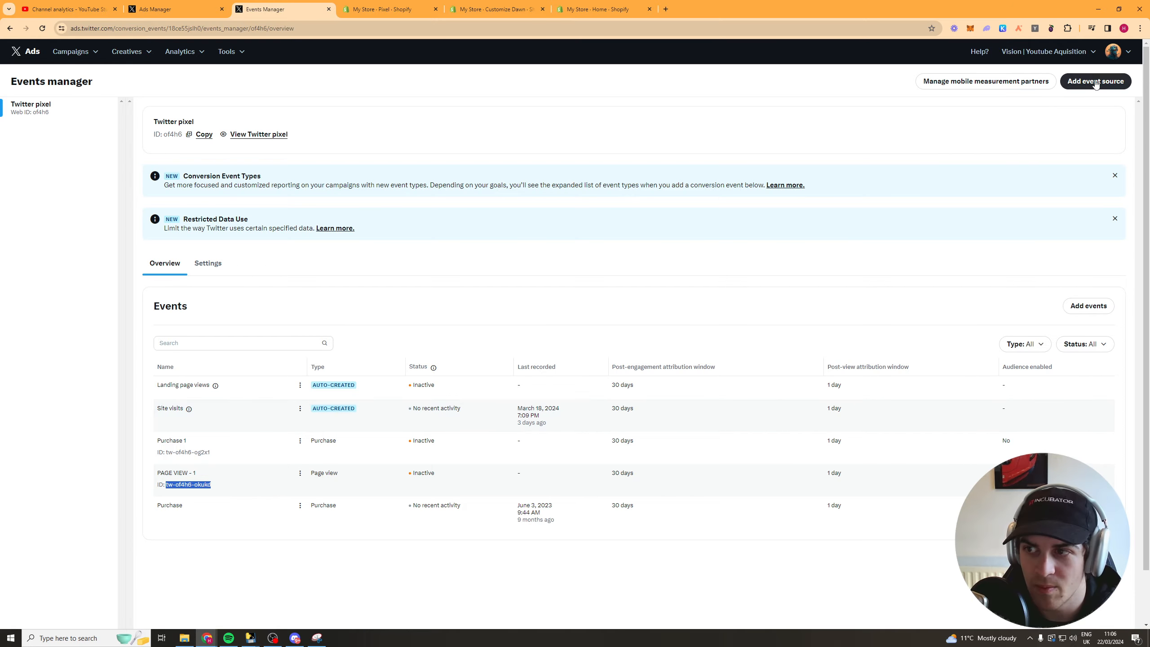
pyautogui.click(1081, 306)
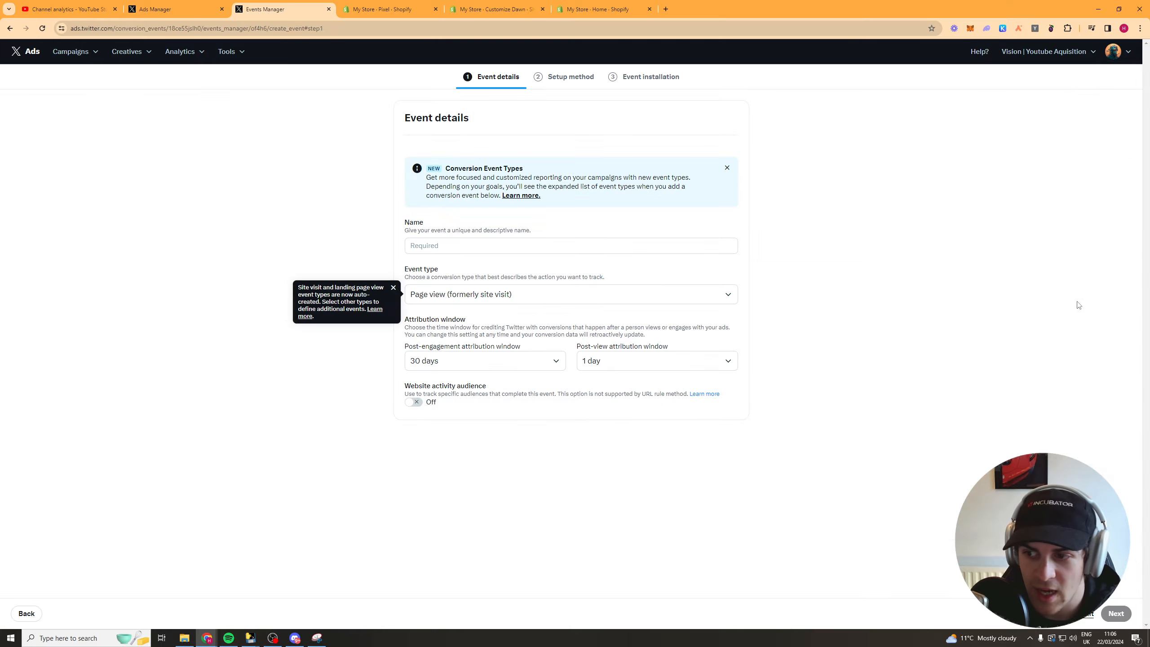
pyautogui.click(489, 293)
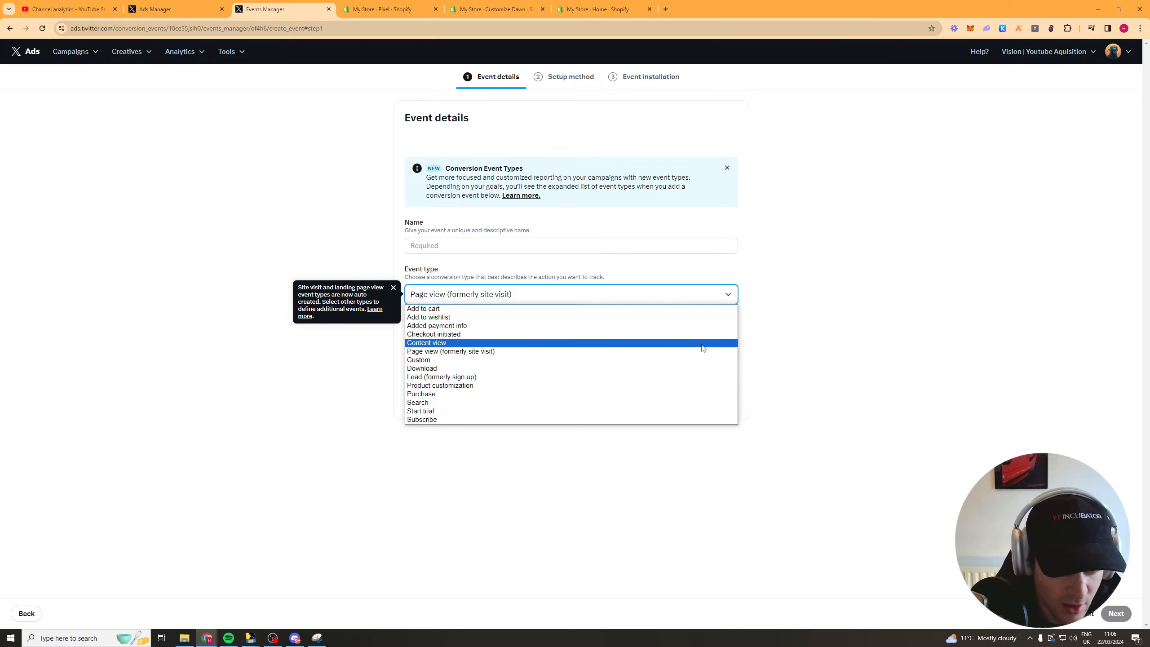
pyautogui.click(837, 352)
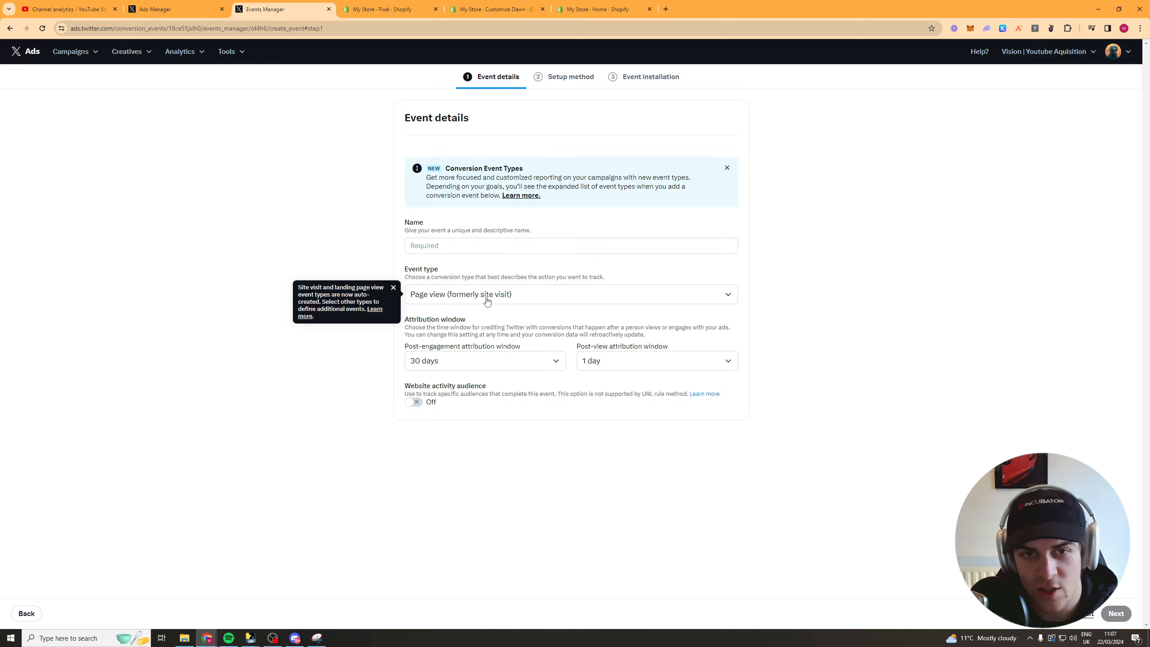
pyautogui.click(381, 9)
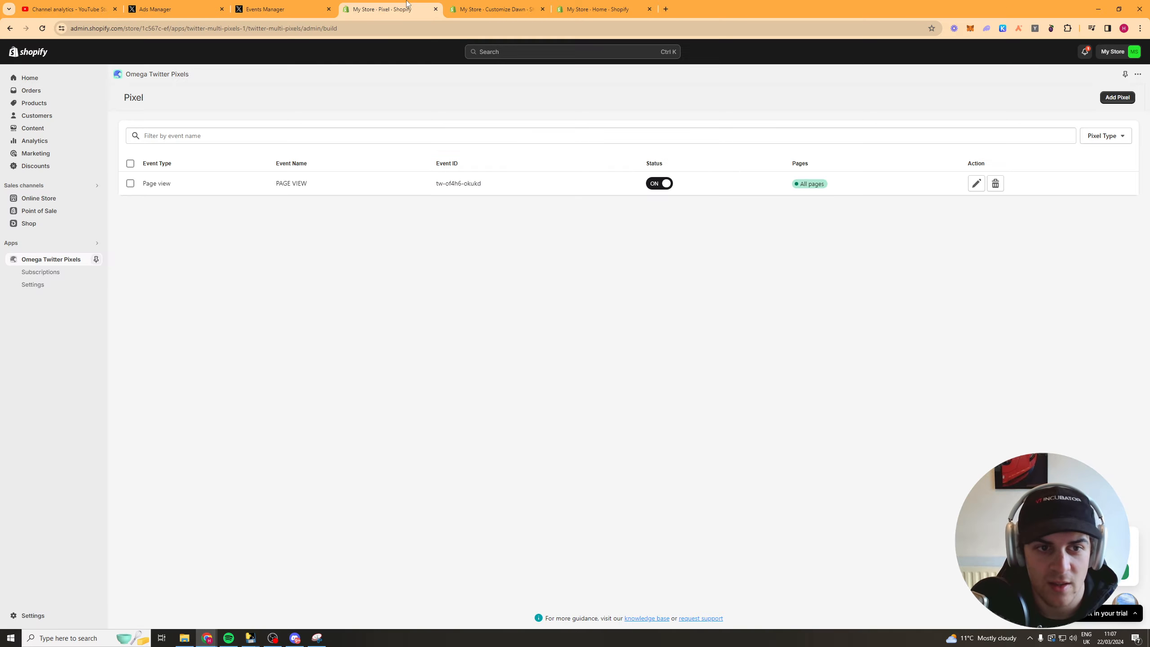
pyautogui.click(282, 8)
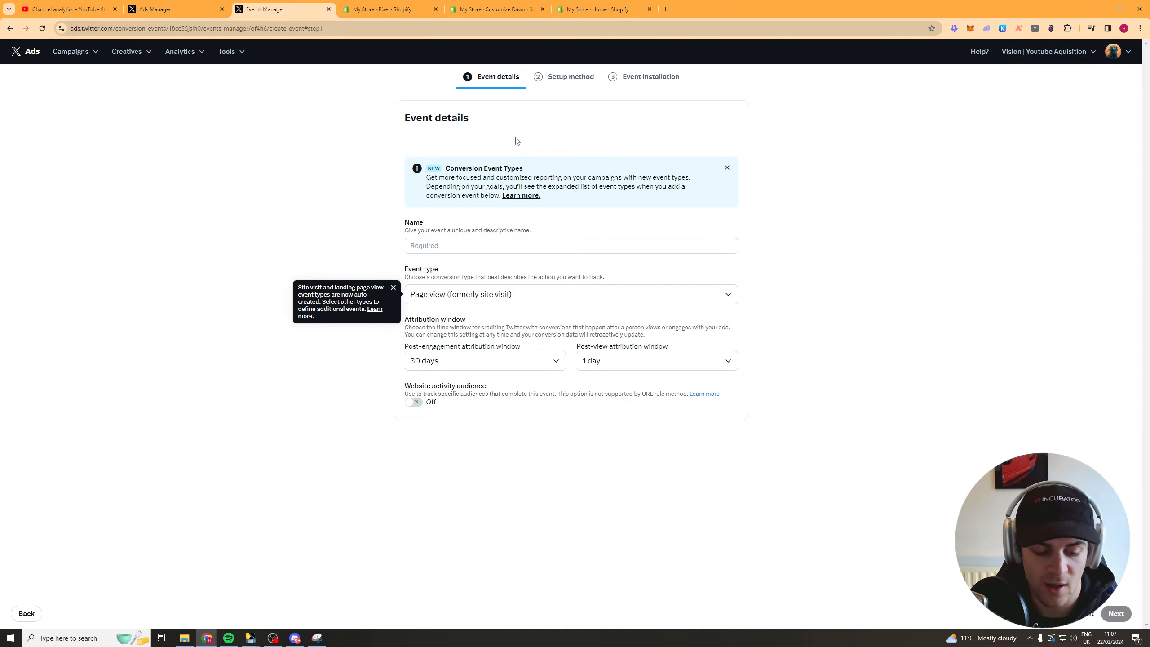
pyautogui.click(393, 288)
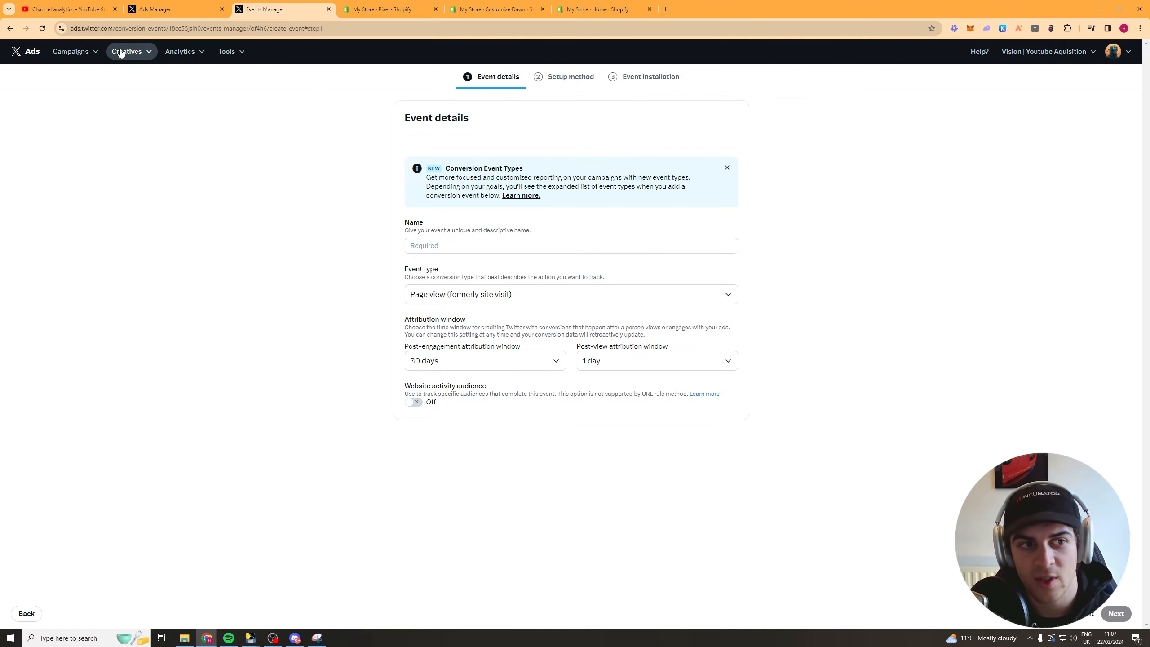
# Go to the Ads Manager and create a new Advanced campaign with the Sales objective
pyautogui.click(28, 51)
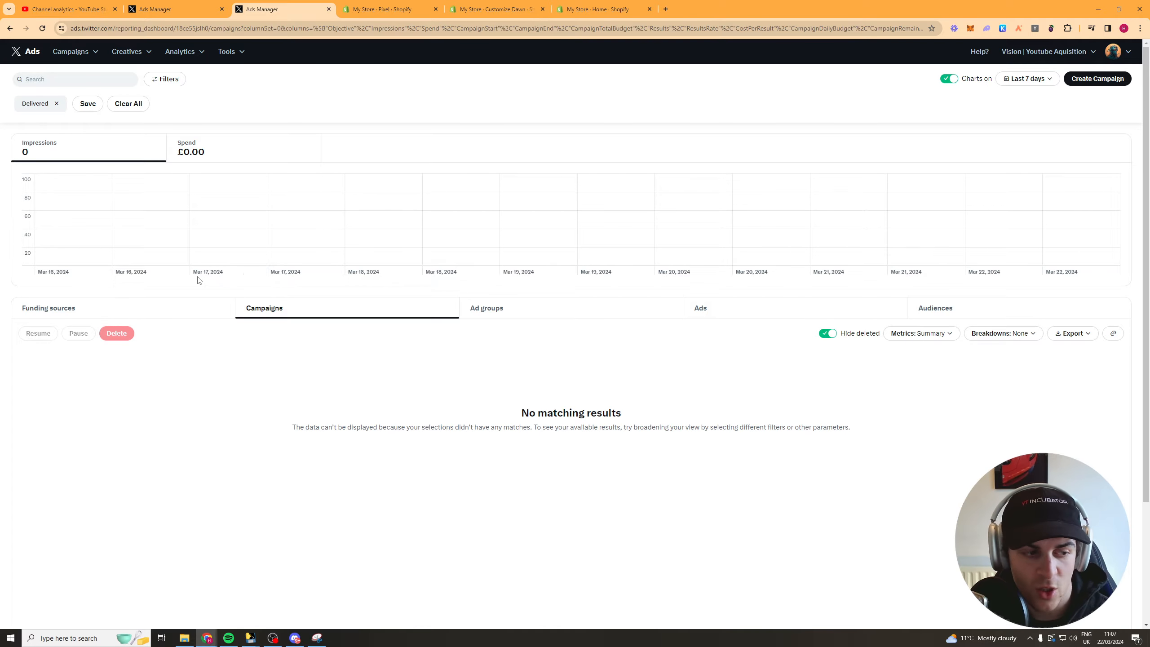
pyautogui.click(1091, 79)
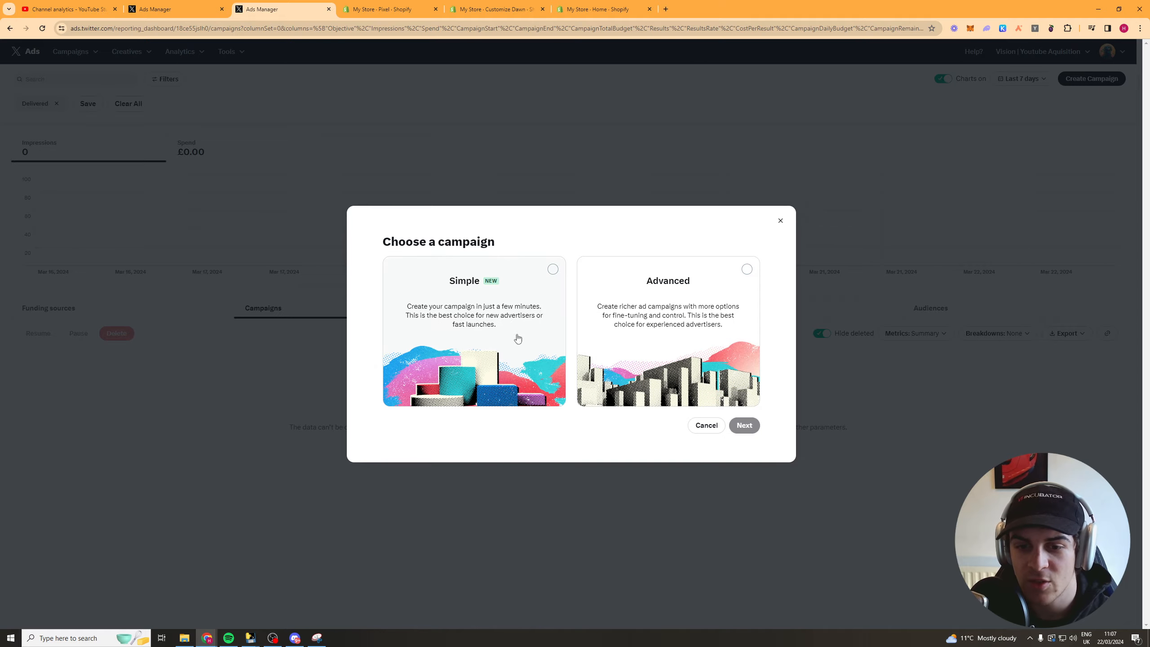
pyautogui.click(692, 299)
pyautogui.click(743, 426)
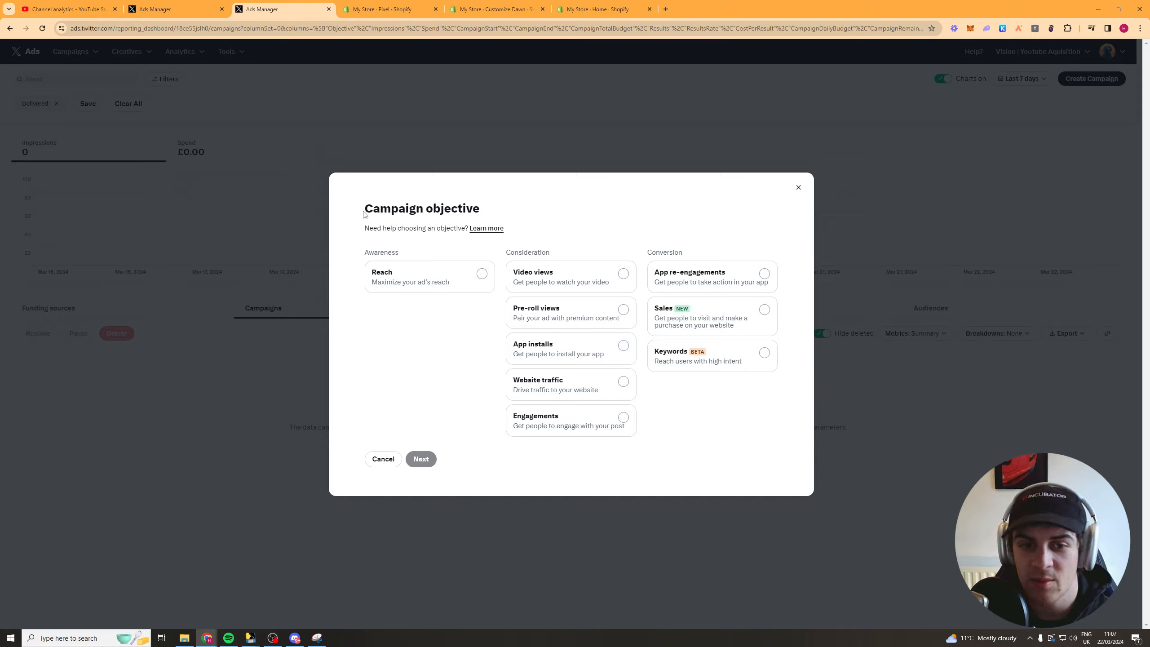
pyautogui.moveTo(362, 211); pyautogui.dragTo(489, 213)
pyautogui.click(439, 203)
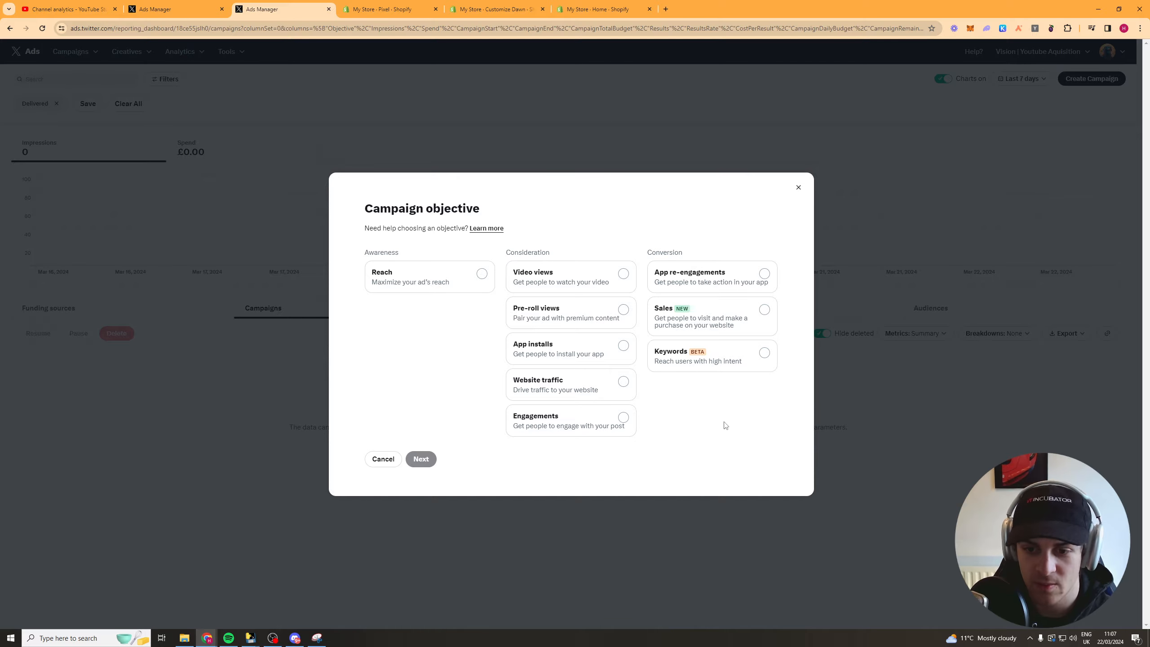
pyautogui.click(711, 319)
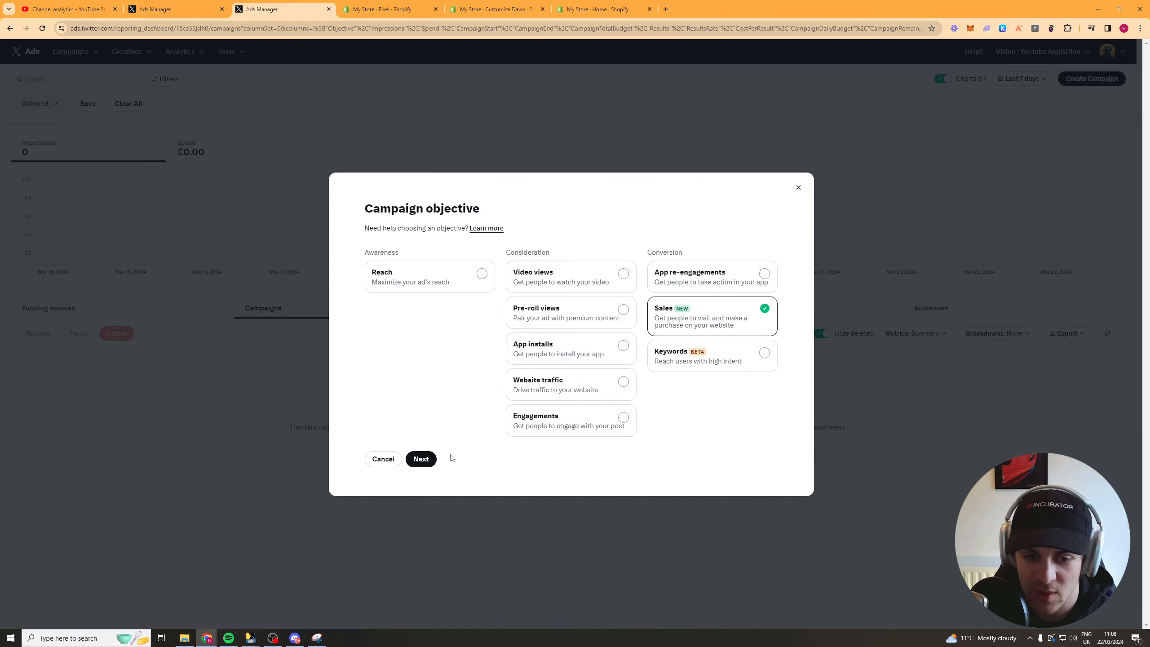
pyautogui.click(422, 459)
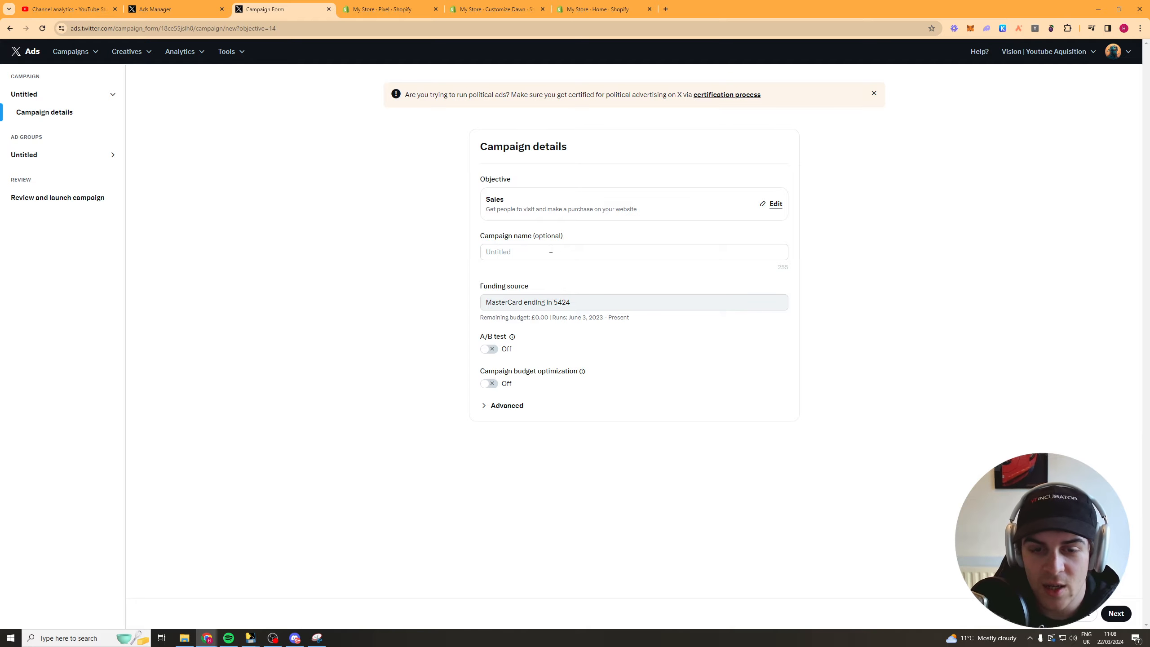
# Name the campaign "Campaign 1", view the optional spend cap without setting it, and continue to the ad group details
pyautogui.click(551, 249)
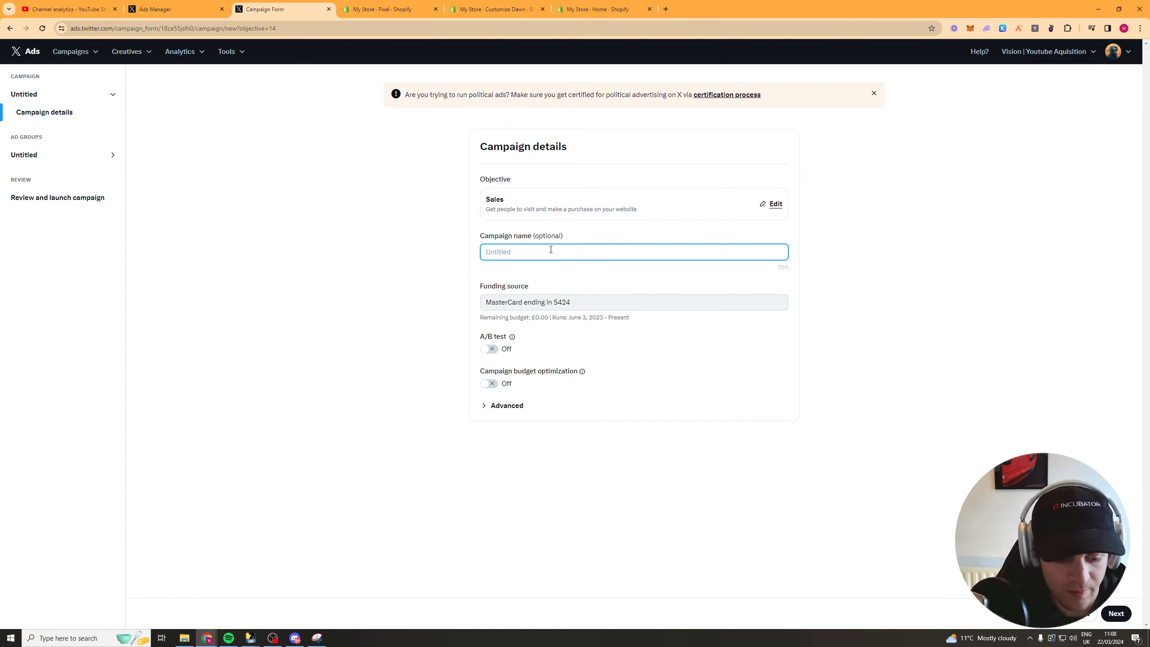
pyautogui.write('Campaign 1')
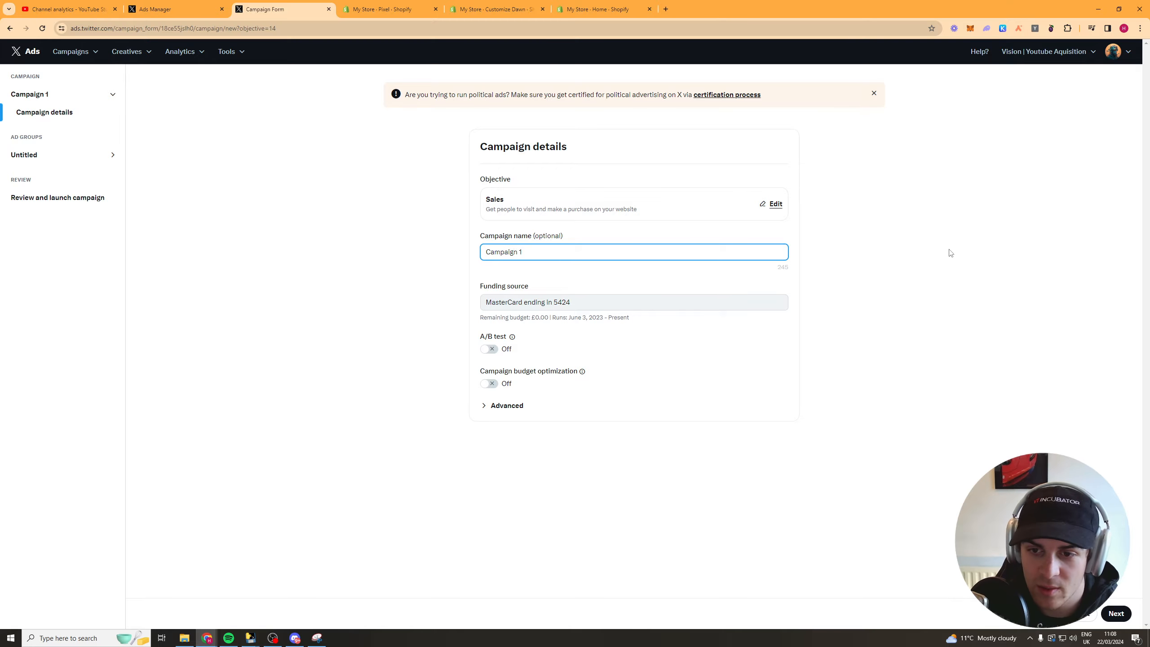
pyautogui.click(951, 253)
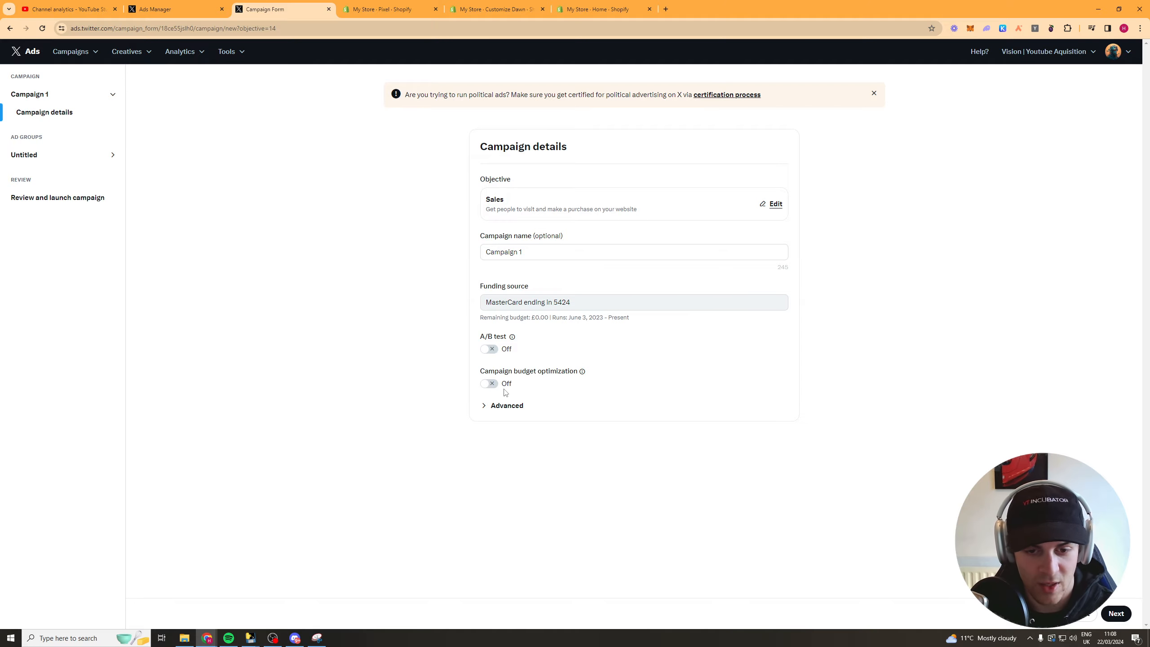
pyautogui.click(486, 411)
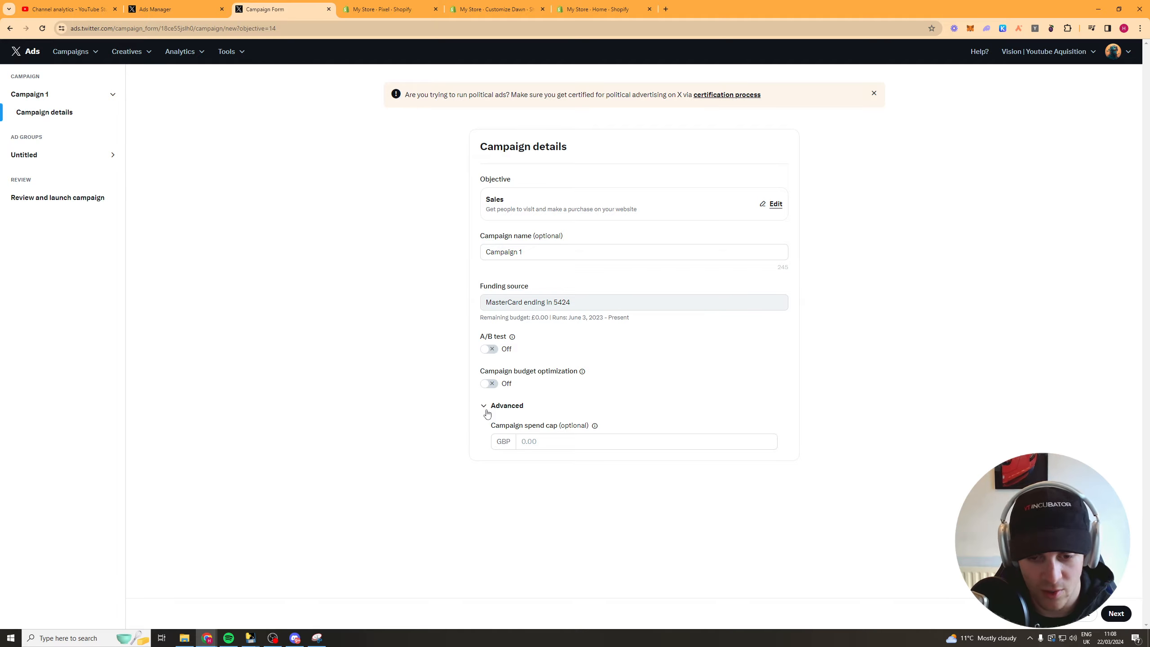
pyautogui.click(541, 443)
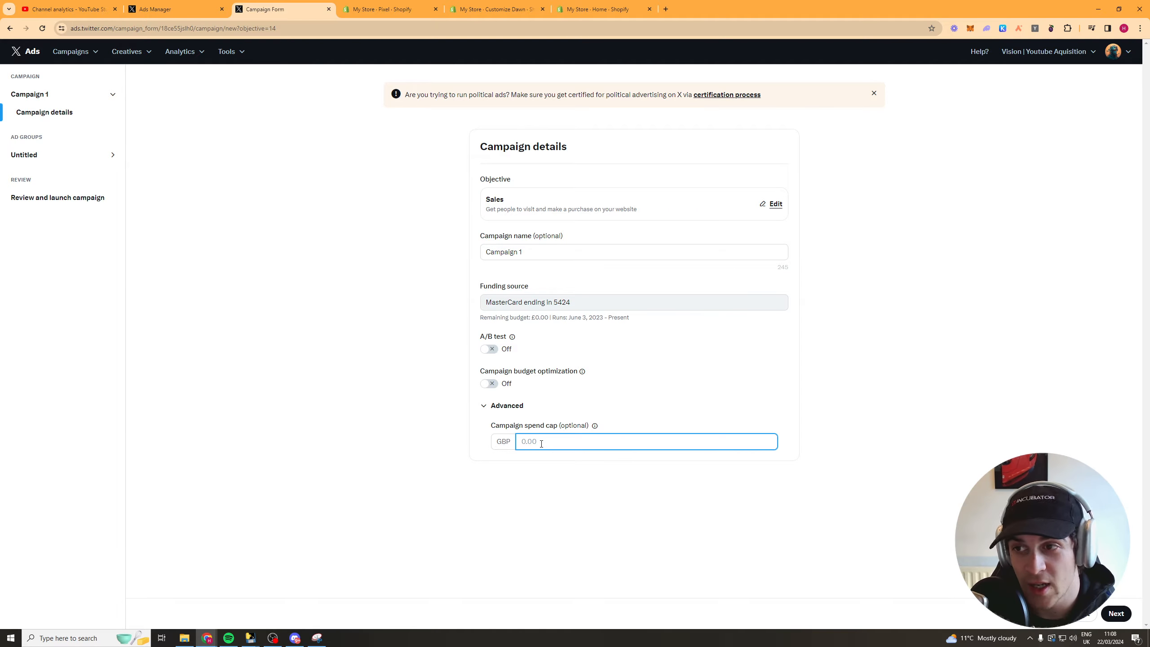
pyautogui.click(1117, 613)
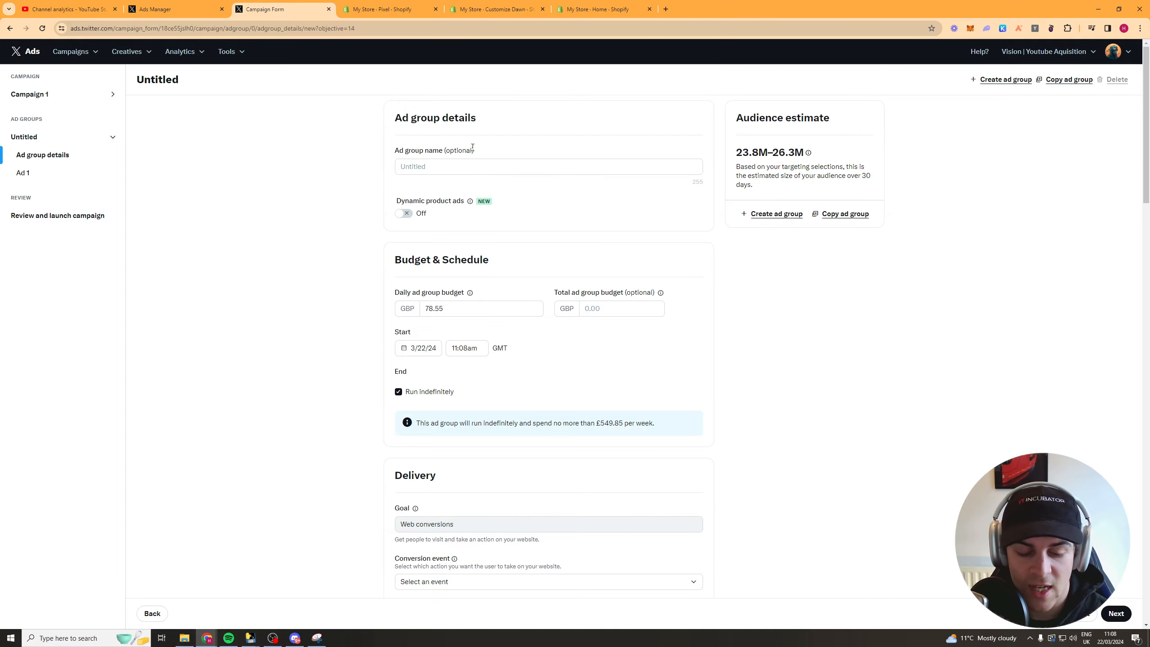
# Name the ad group "Country - 18 - gender" and view the explanation of dynamic product ads
pyautogui.click(454, 163)
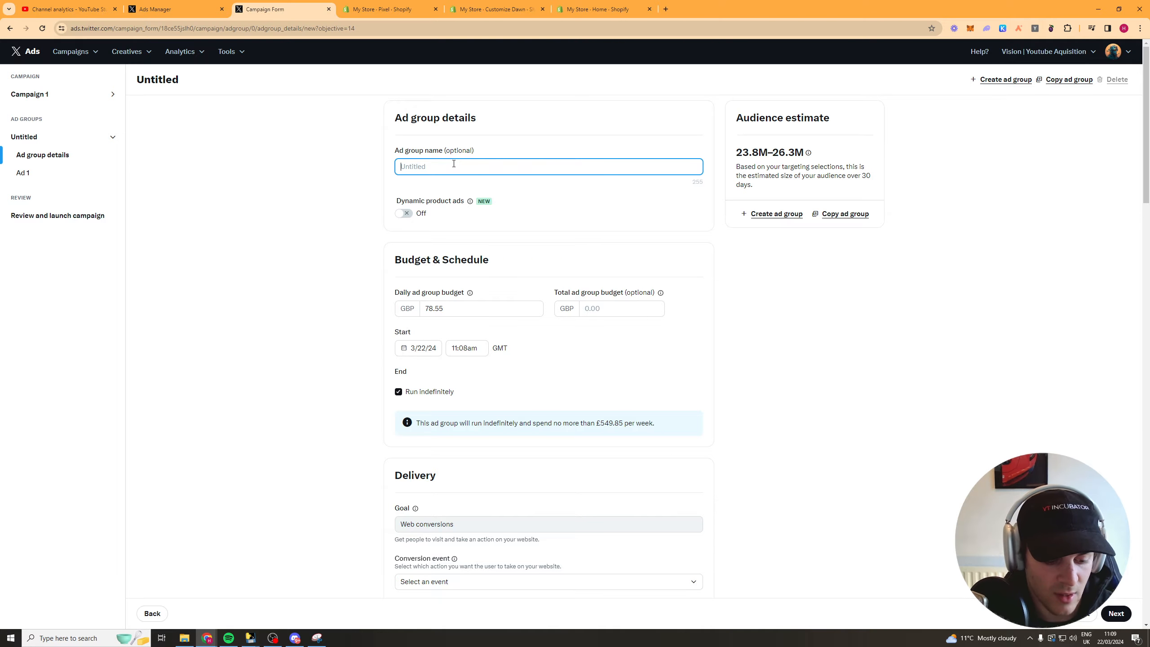
pyautogui.write('Country - ')
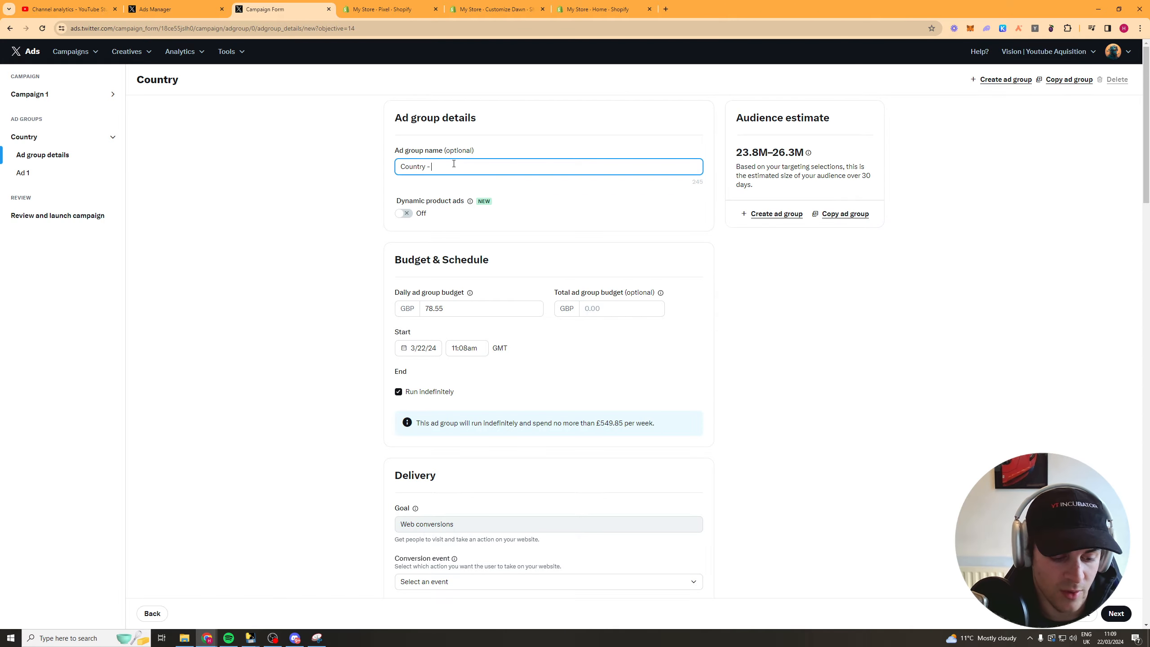
pyautogui.write('18 ')
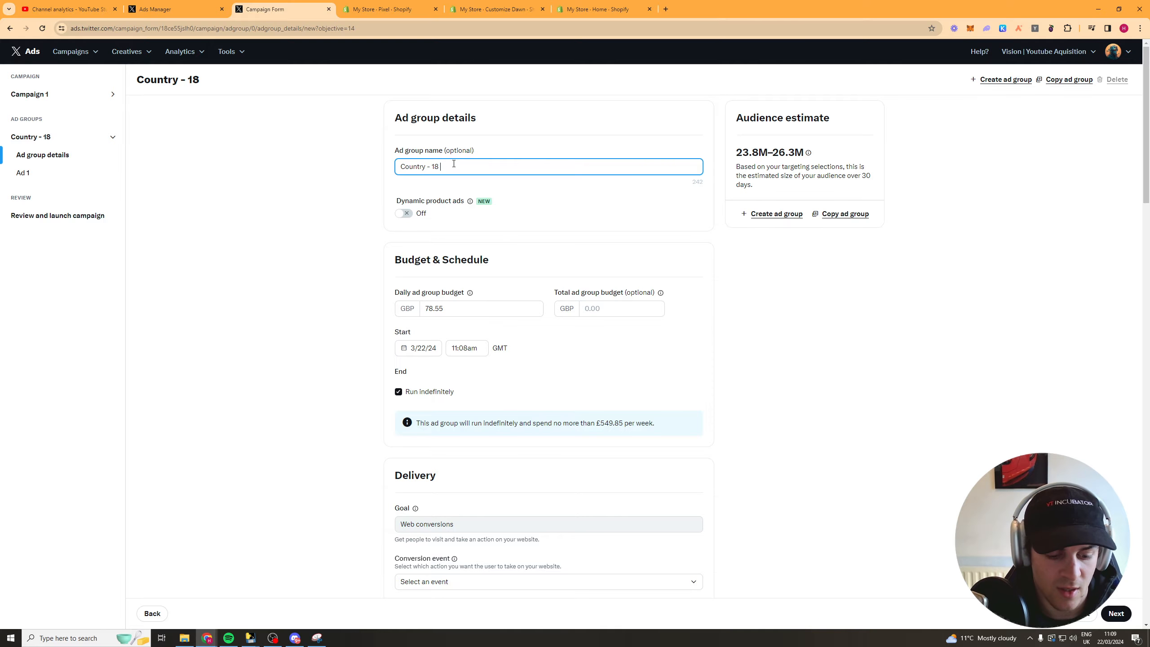
pyautogui.write('- gender')
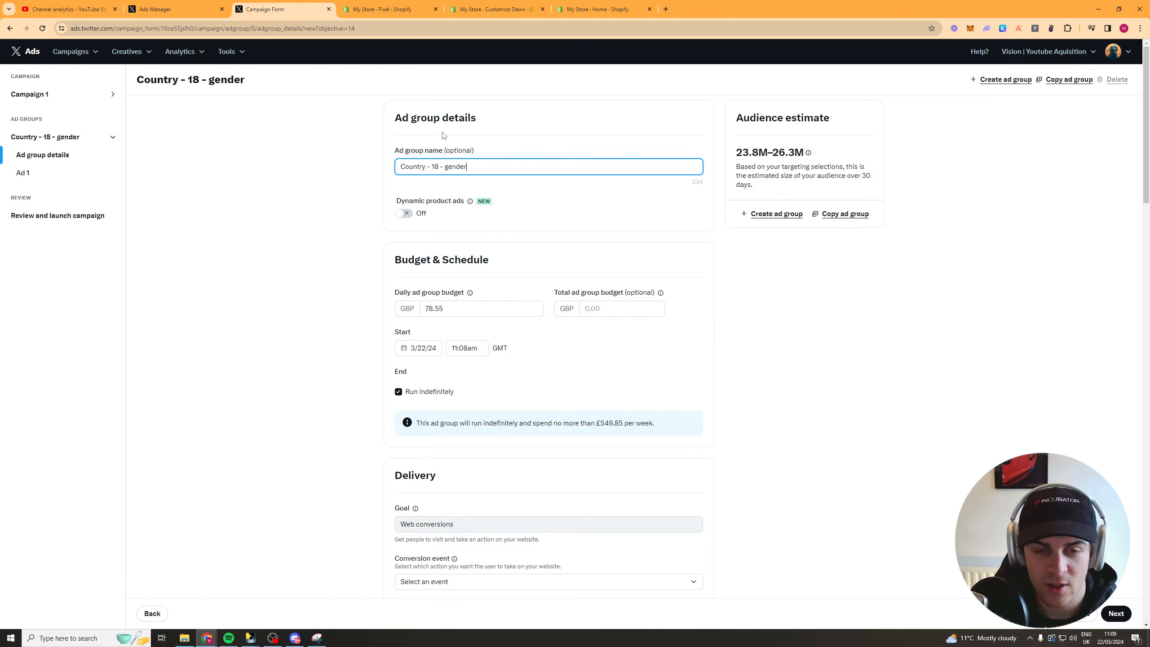
pyautogui.scroll(-1, 566, 222)
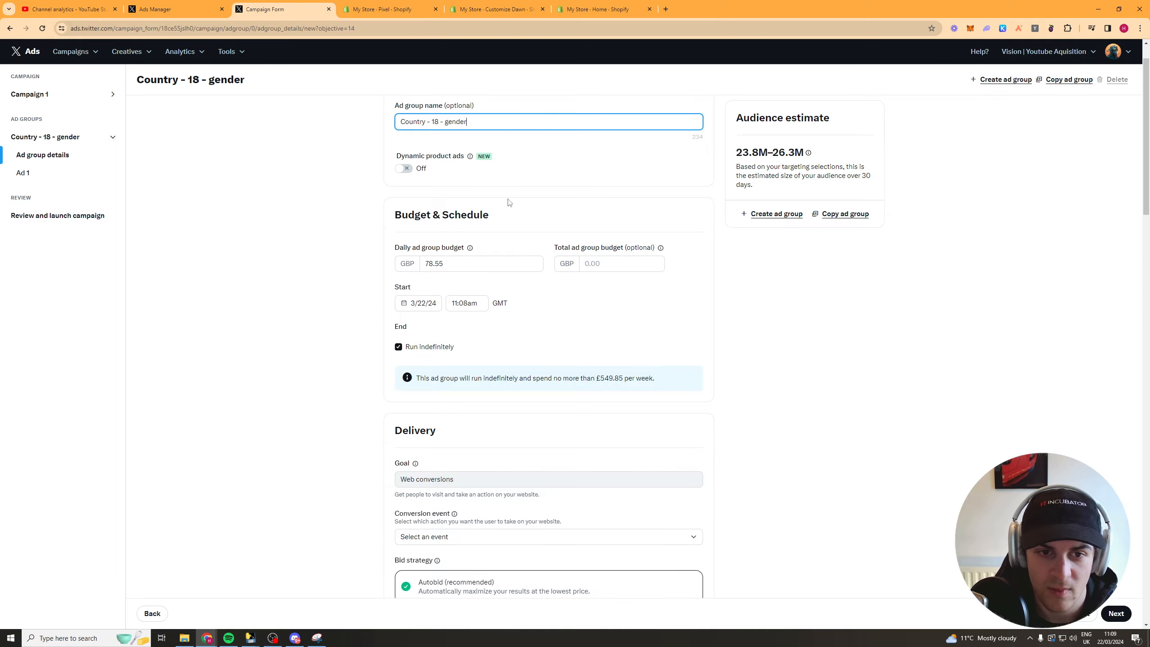
pyautogui.click(471, 157)
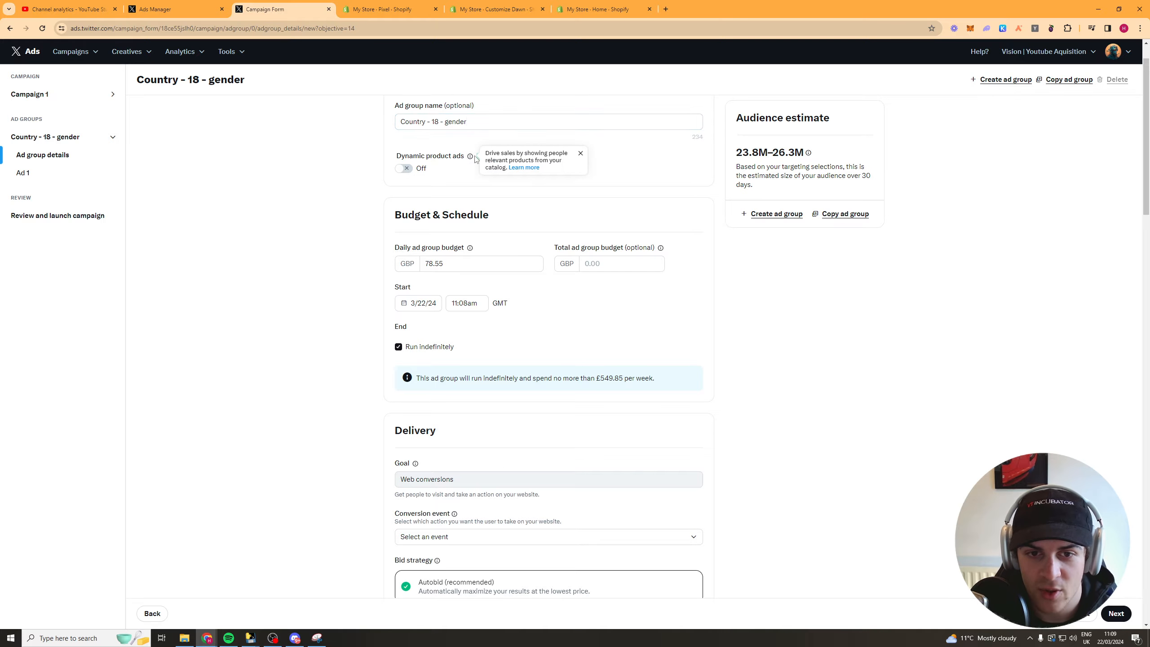
pyautogui.click(458, 173)
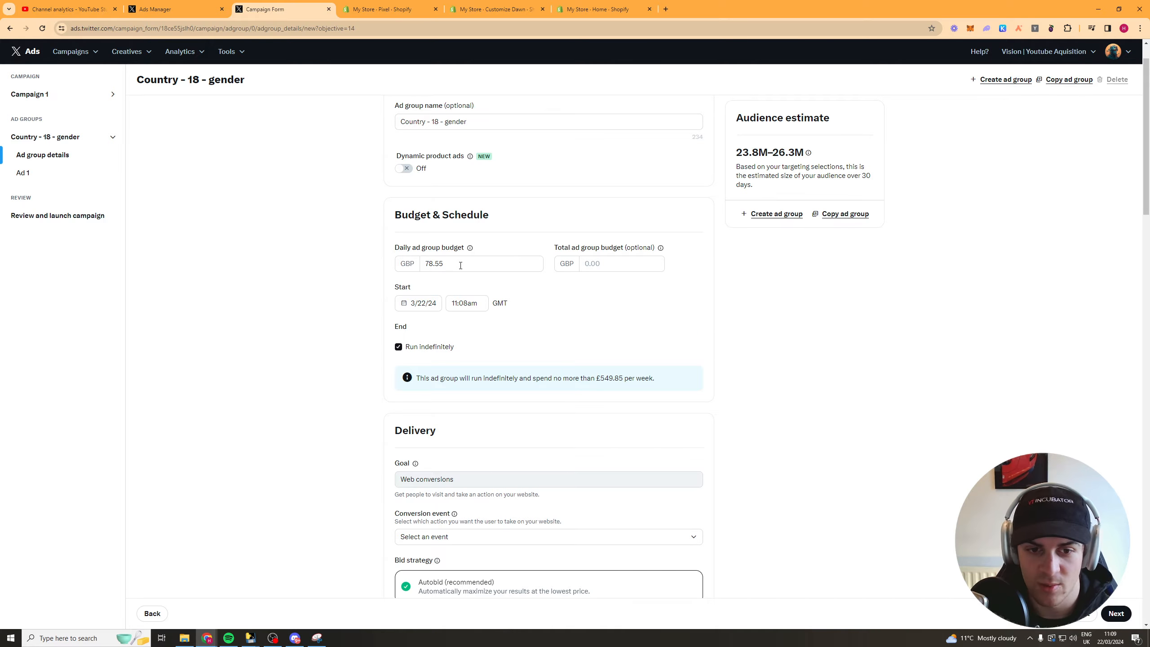
# Set the daily ad group budget to 10.77 GBP
pyautogui.scroll(-1, 508, 255)
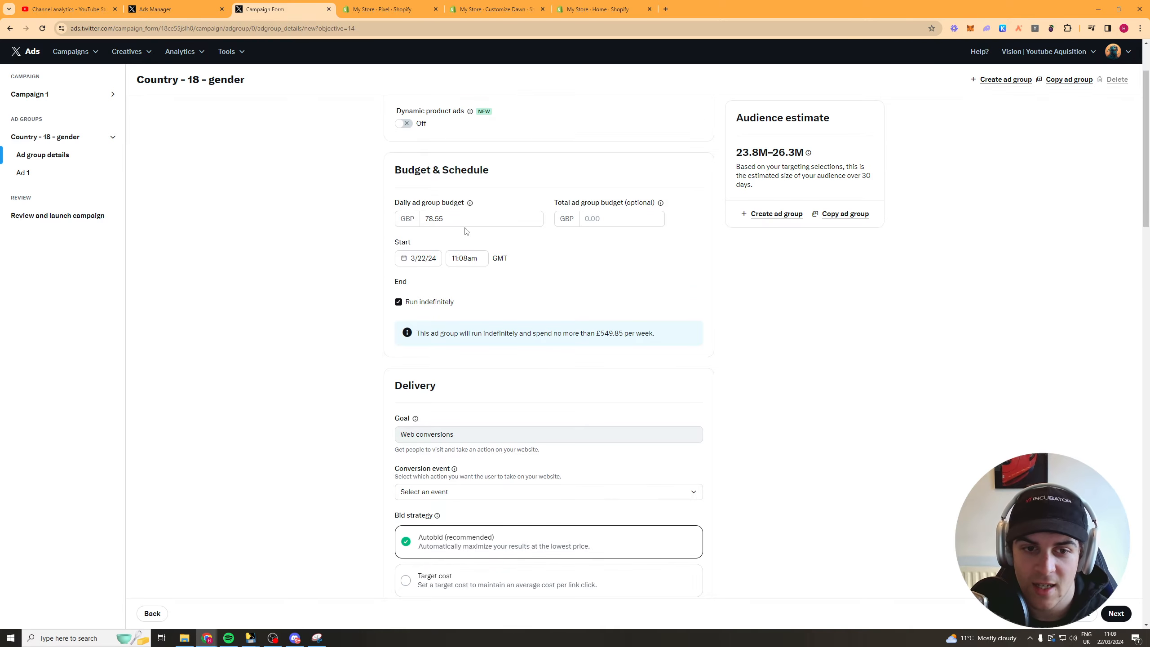
pyautogui.moveTo(444, 219); pyautogui.dragTo(424, 221)
pyautogui.write('10.77')
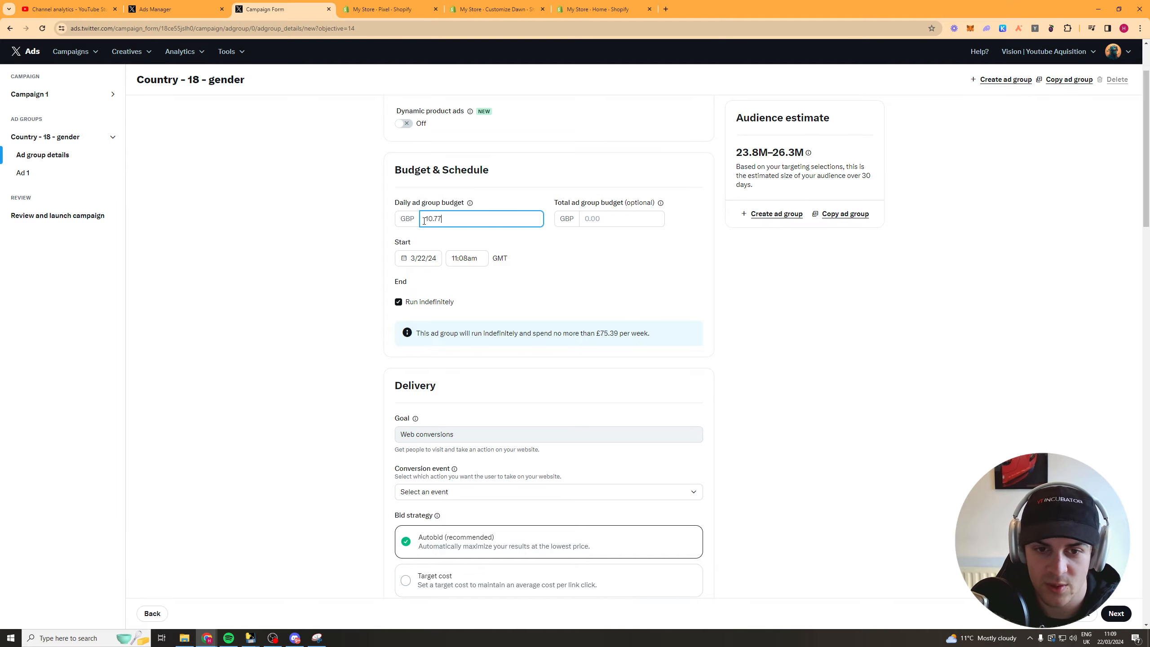
# Schedule the ad group to start on 3/23/24 at 12:00am and keep it running indefinitely
pyautogui.click(571, 131)
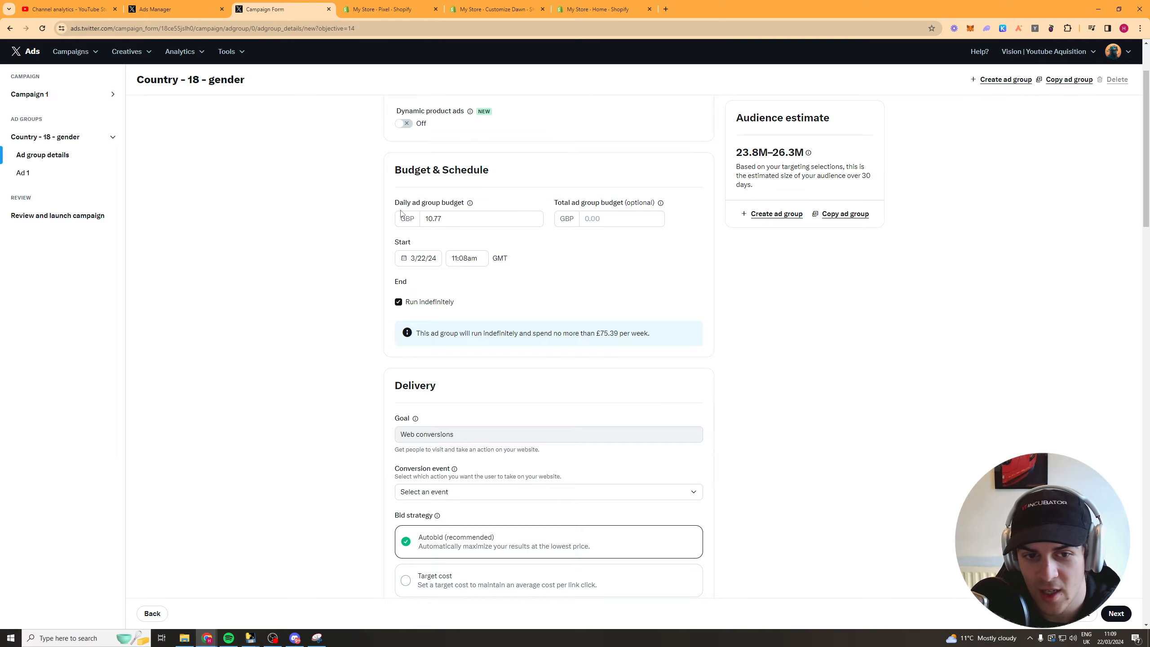
pyautogui.click(426, 258)
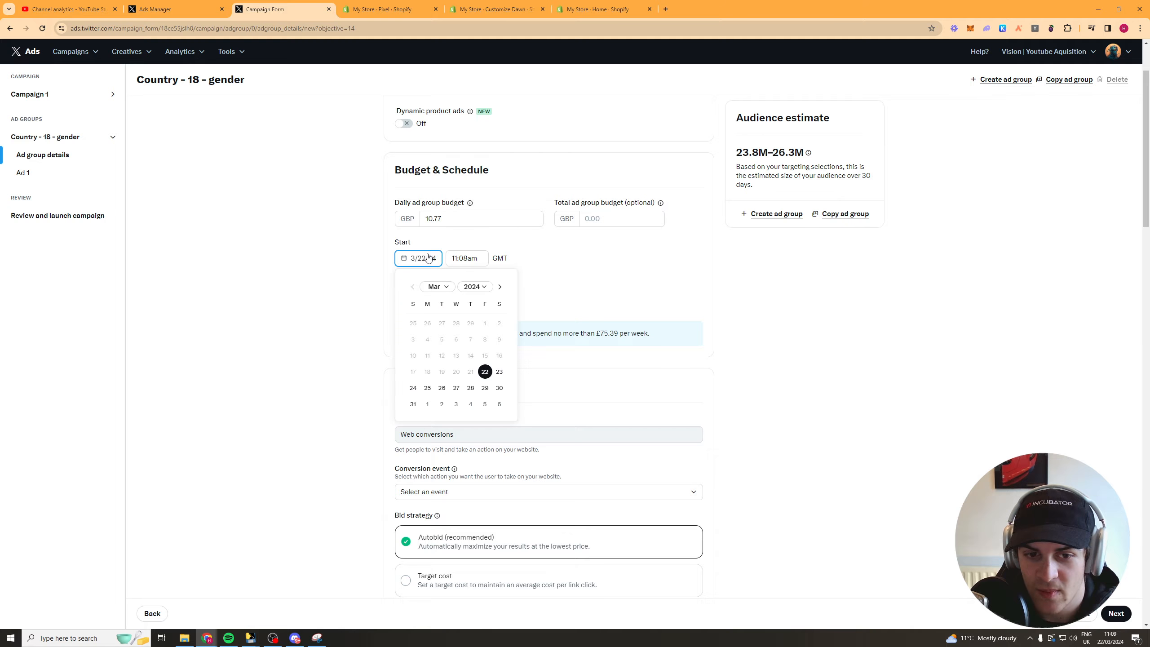
pyautogui.click(499, 372)
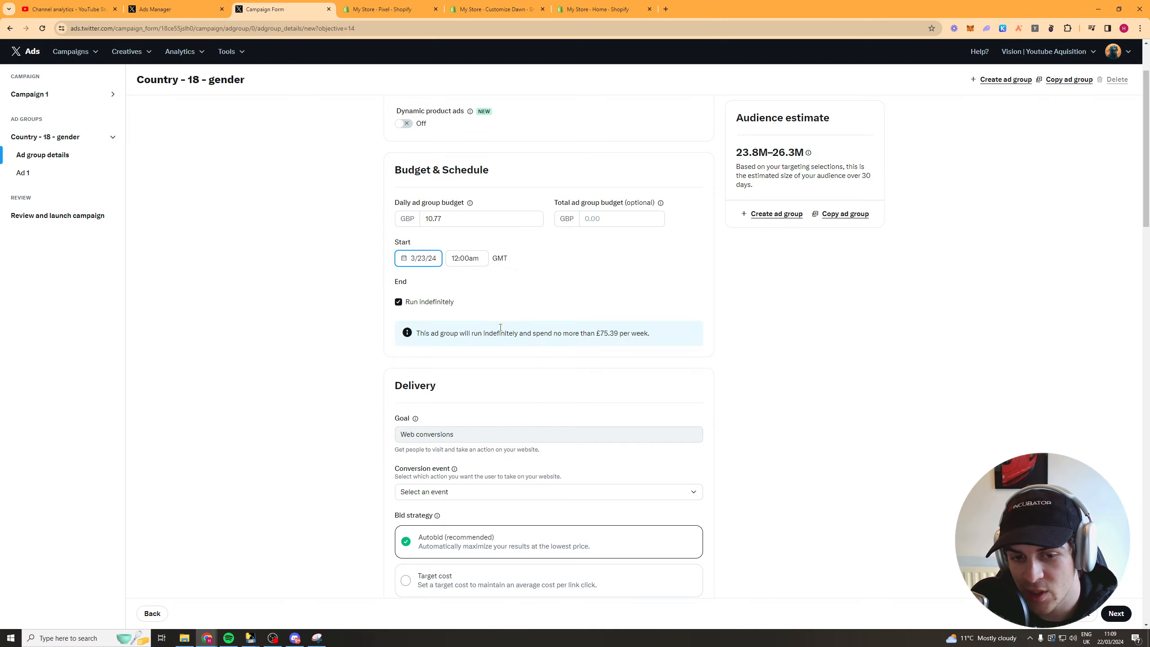
pyautogui.click(465, 259)
pyautogui.click(575, 285)
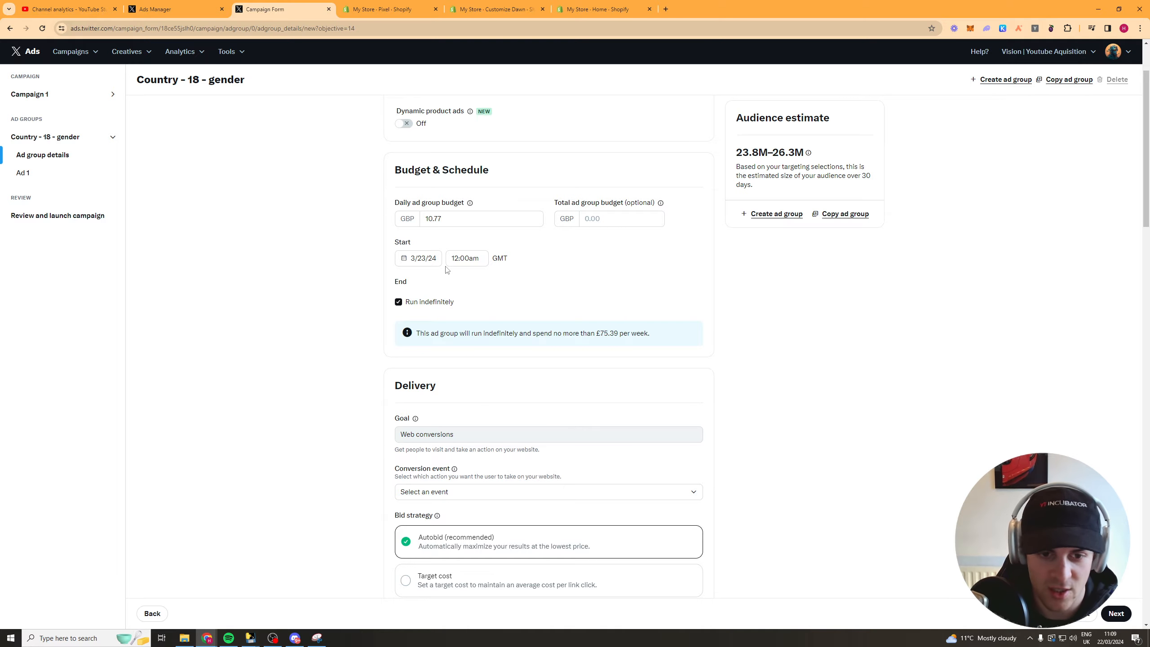
pyautogui.scroll(-2, 537, 352)
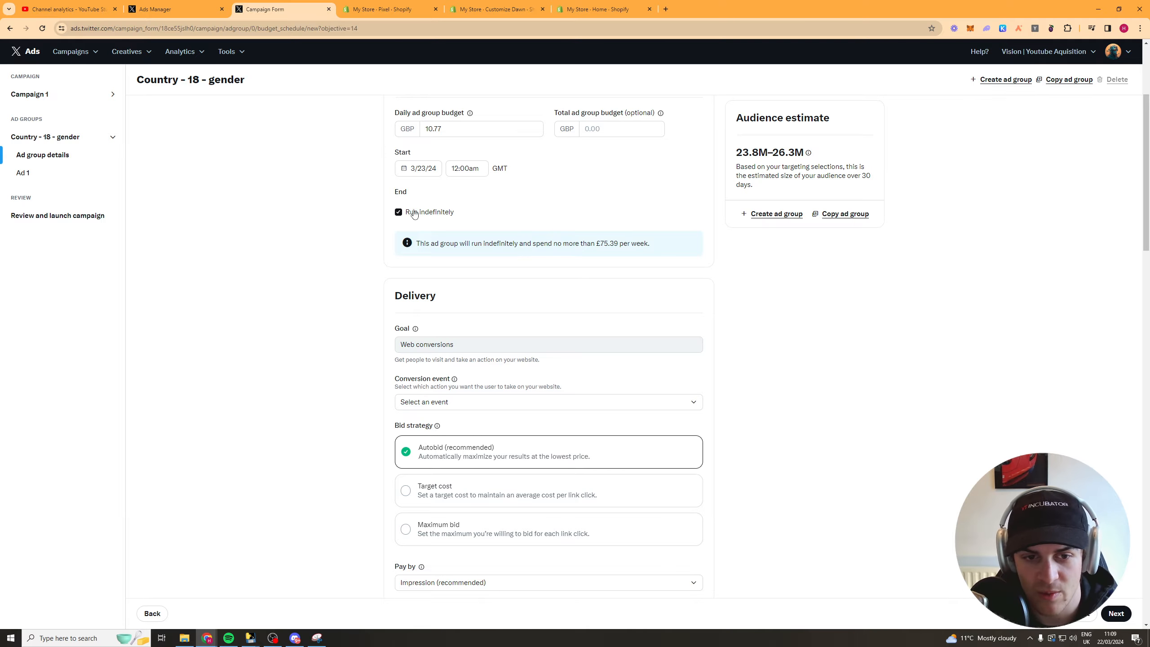
pyautogui.click(411, 213)
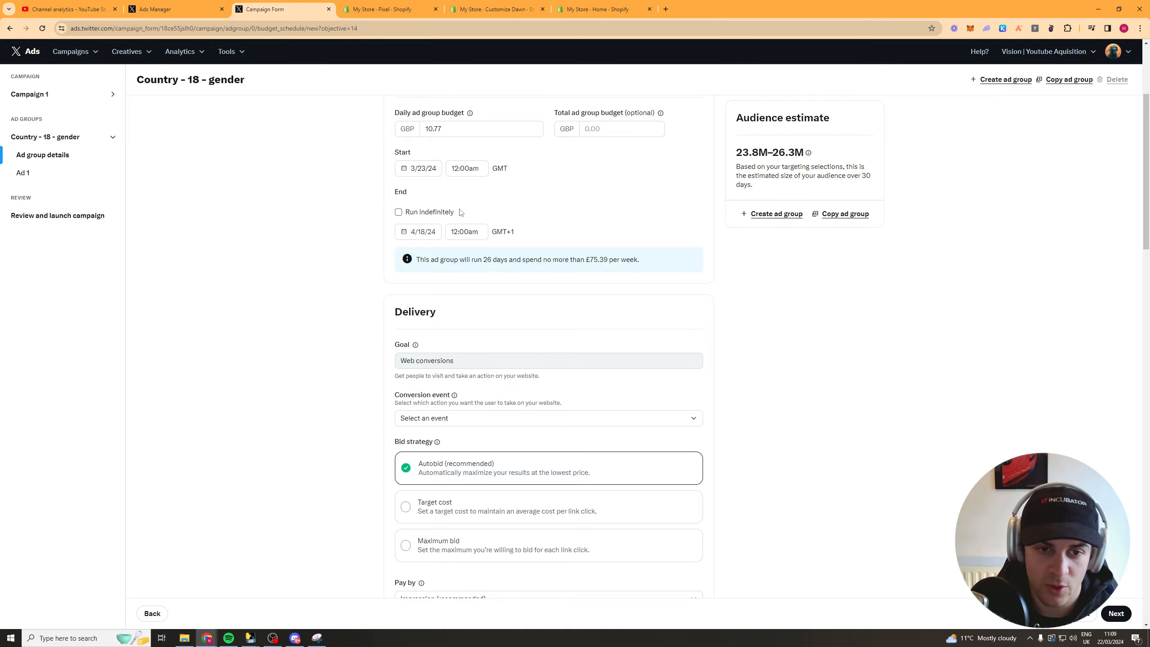
pyautogui.click(438, 219)
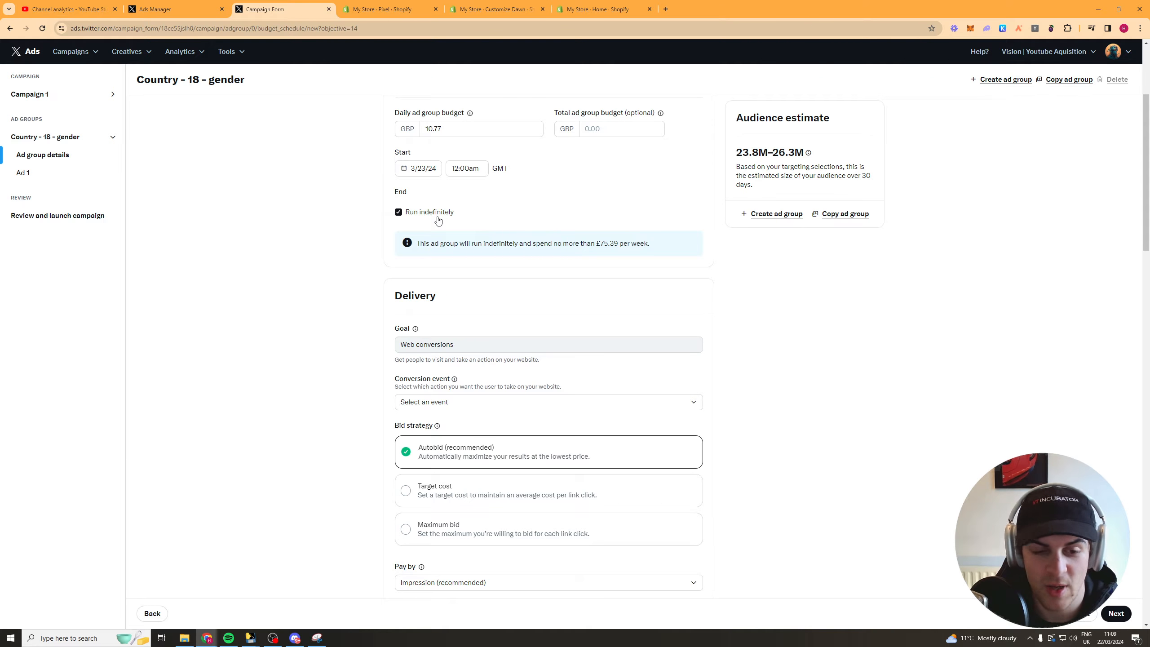
# Choose the existing Purchase event as the conversion event in the ad group's delivery settings
pyautogui.scroll(-3, 441, 222)
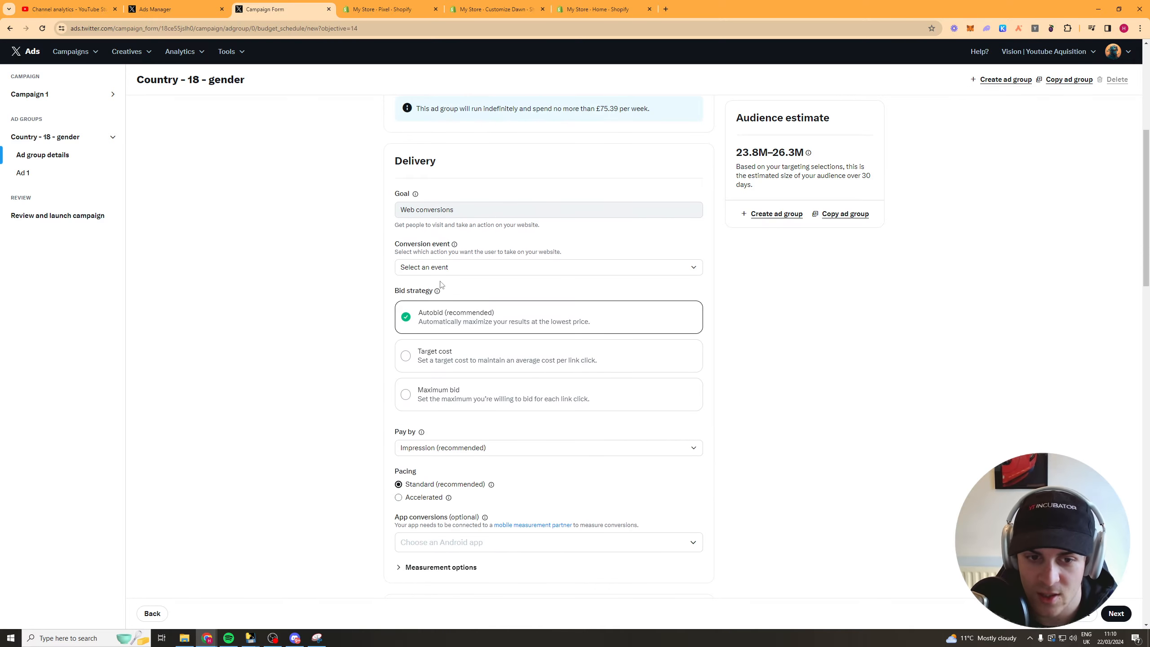
pyautogui.moveTo(440, 211); pyautogui.dragTo(488, 206)
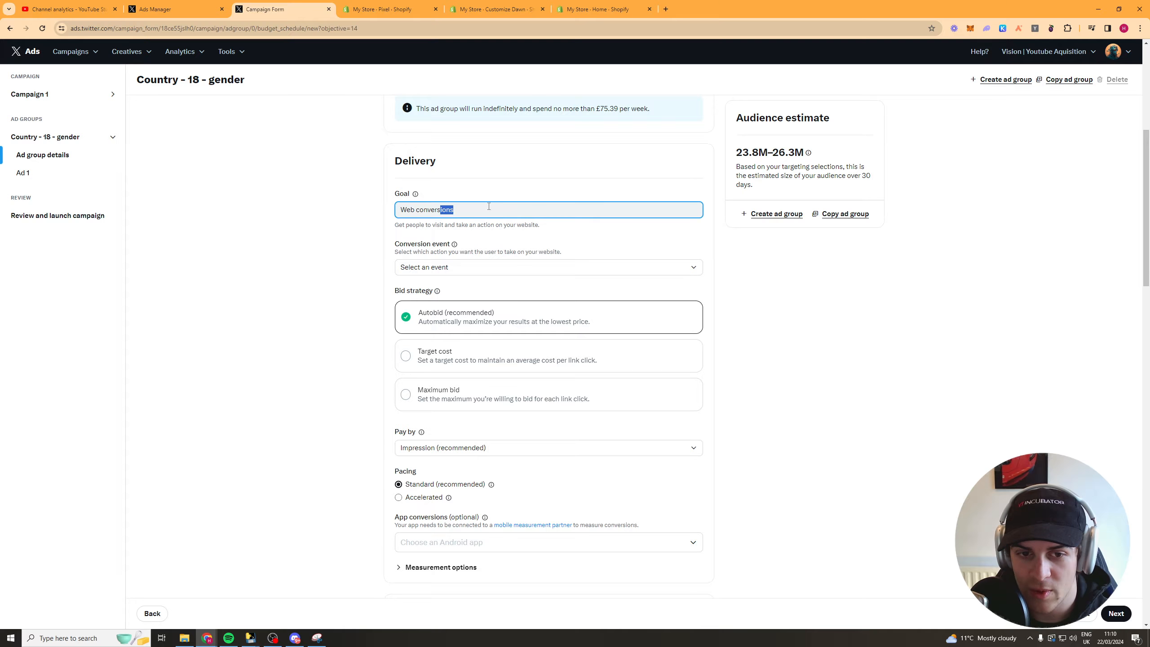
pyautogui.scroll(-3, 479, 210)
pyautogui.click(443, 178)
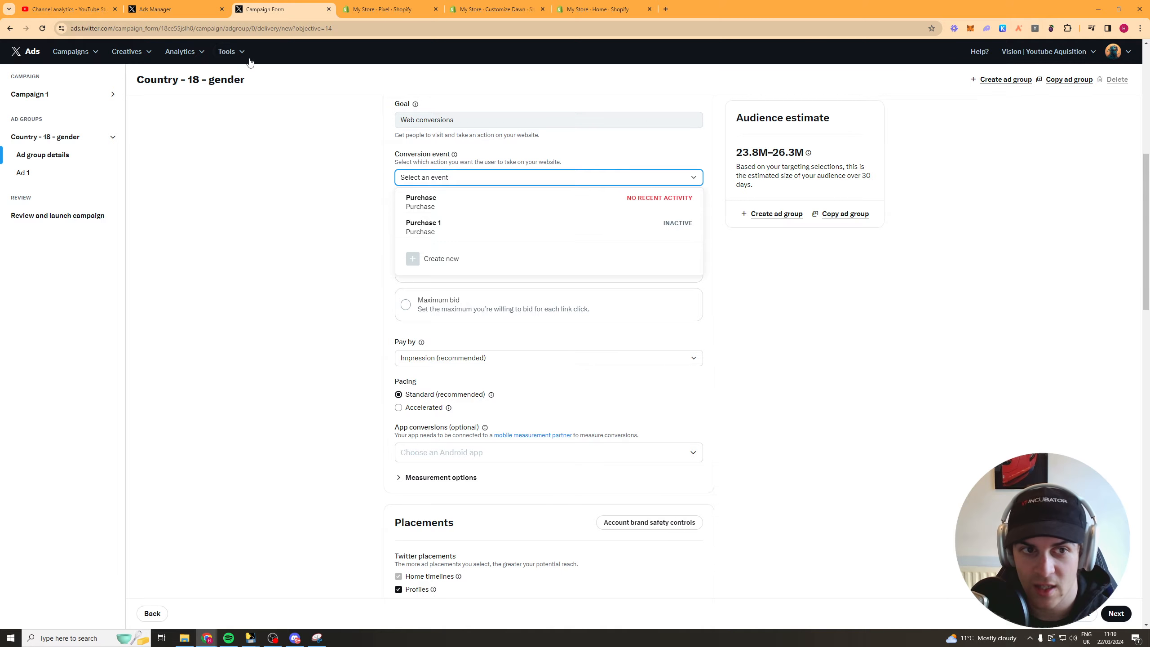
pyautogui.click(231, 52)
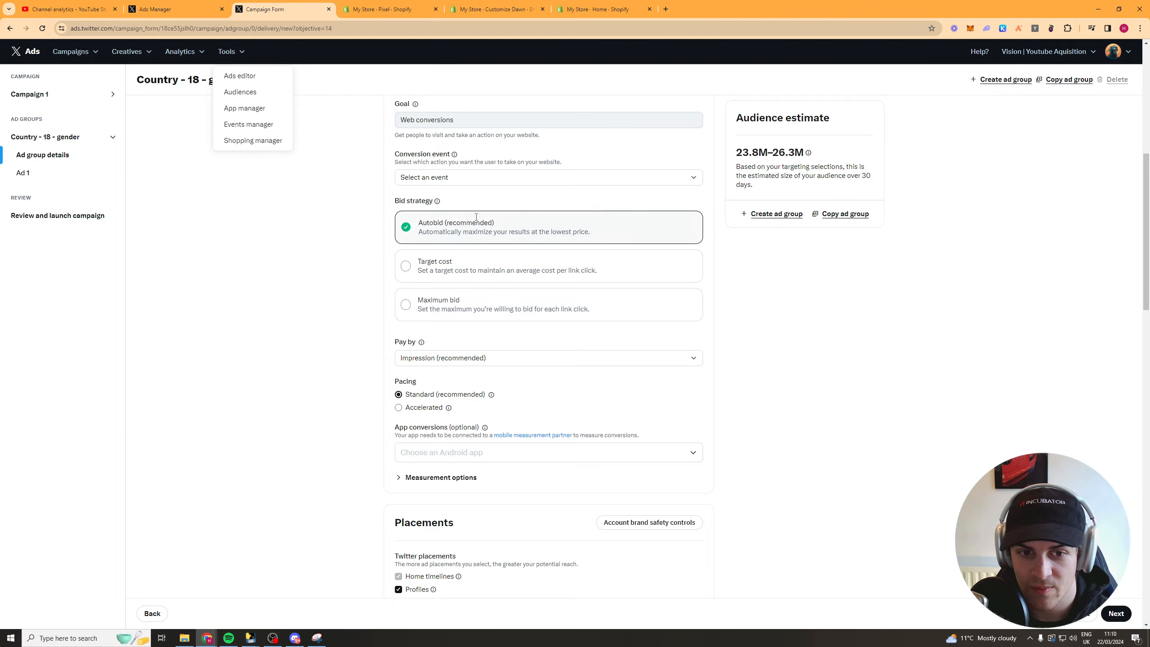
pyautogui.click(474, 180)
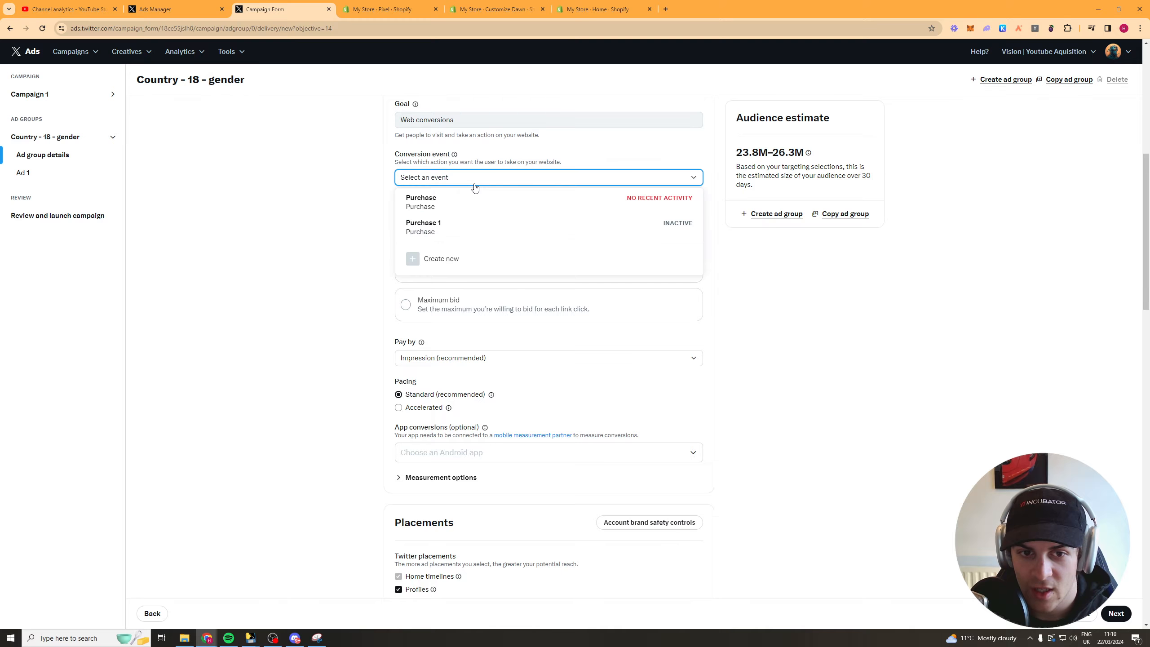
pyautogui.click(450, 204)
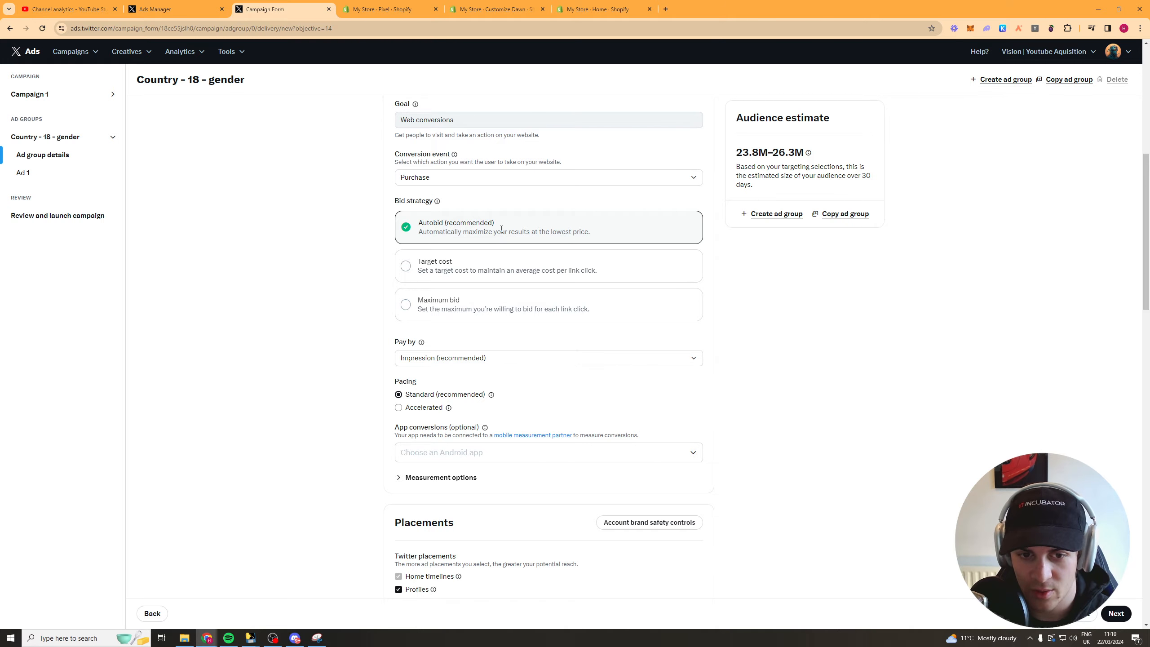
# Try the Target cost and Maximum bid strategies, and return the bid strategy to Autobid
pyautogui.click(451, 277)
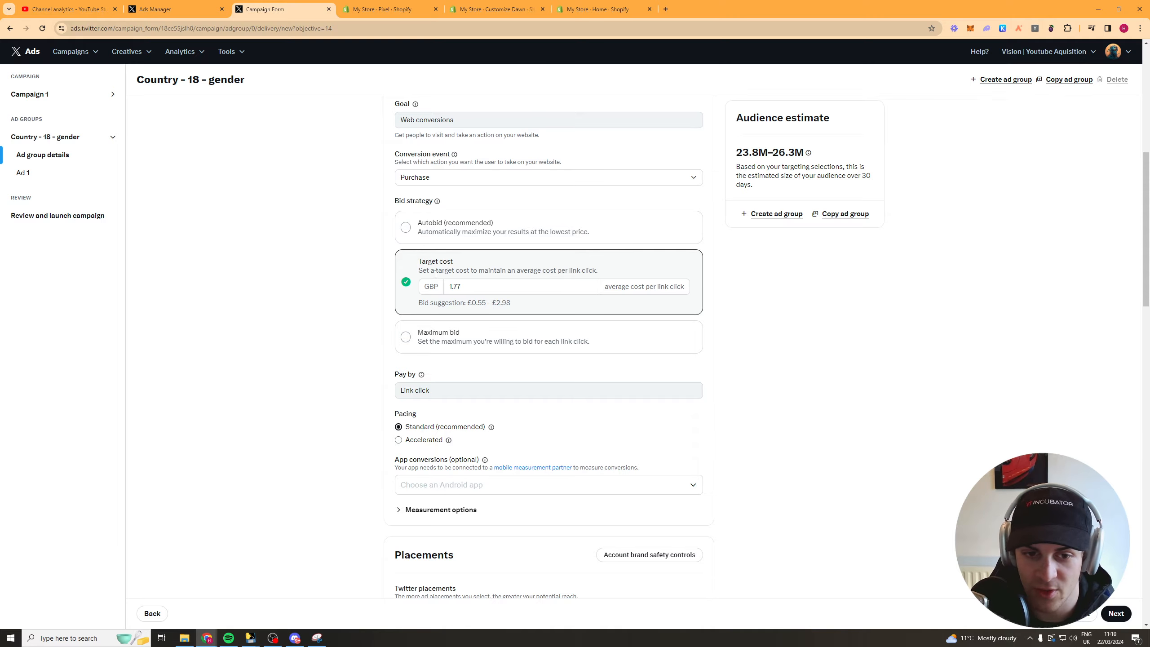
pyautogui.click(507, 338)
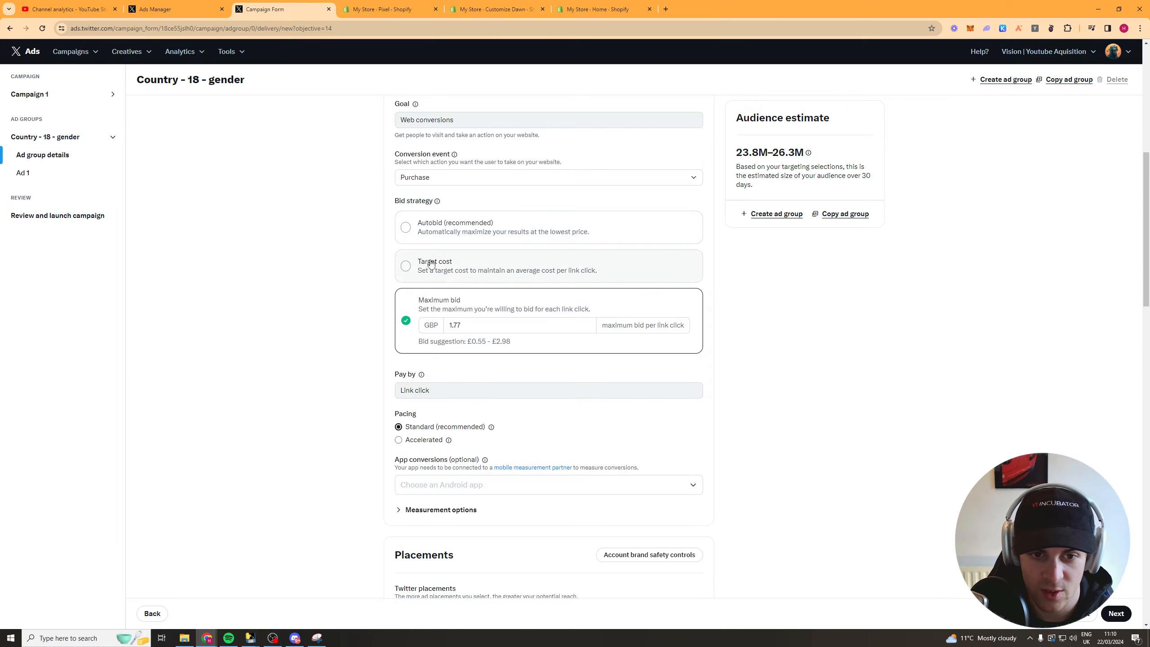
pyautogui.click(473, 236)
# View the Pay by choices without changing them, try Accelerated pacing, and return to Standard pacing
pyautogui.scroll(-3, 760, 329)
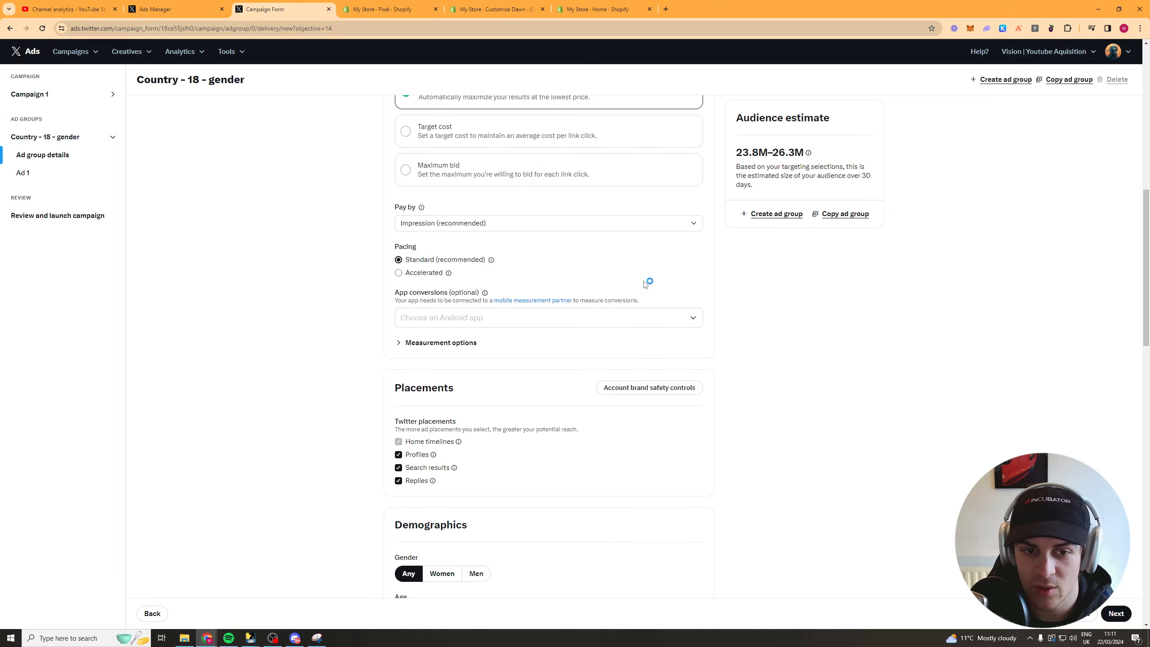
pyautogui.scroll(3, 508, 237)
pyautogui.scroll(-3, 508, 237)
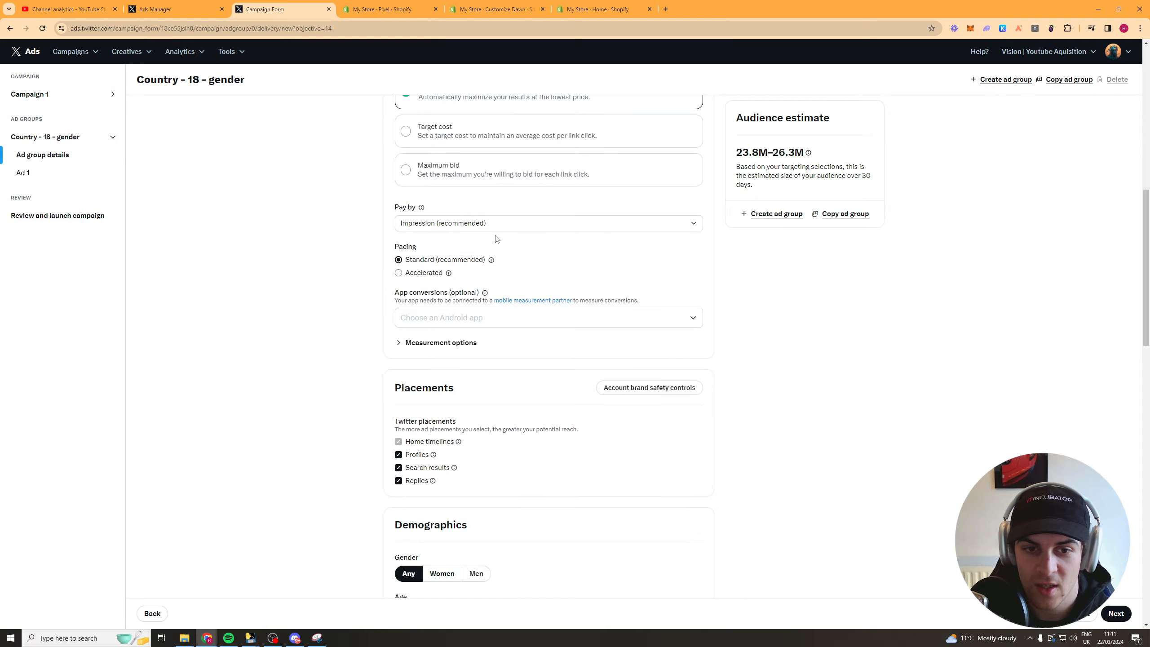
pyautogui.click(495, 223)
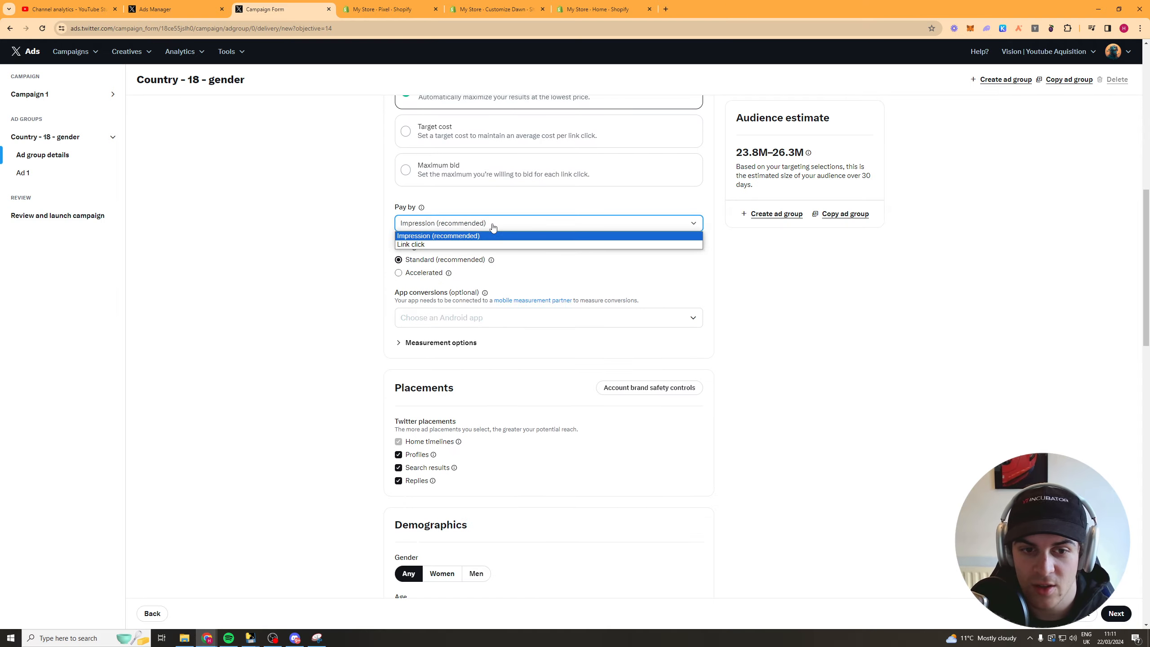
pyautogui.click(762, 272)
pyautogui.scroll(-1, 424, 231)
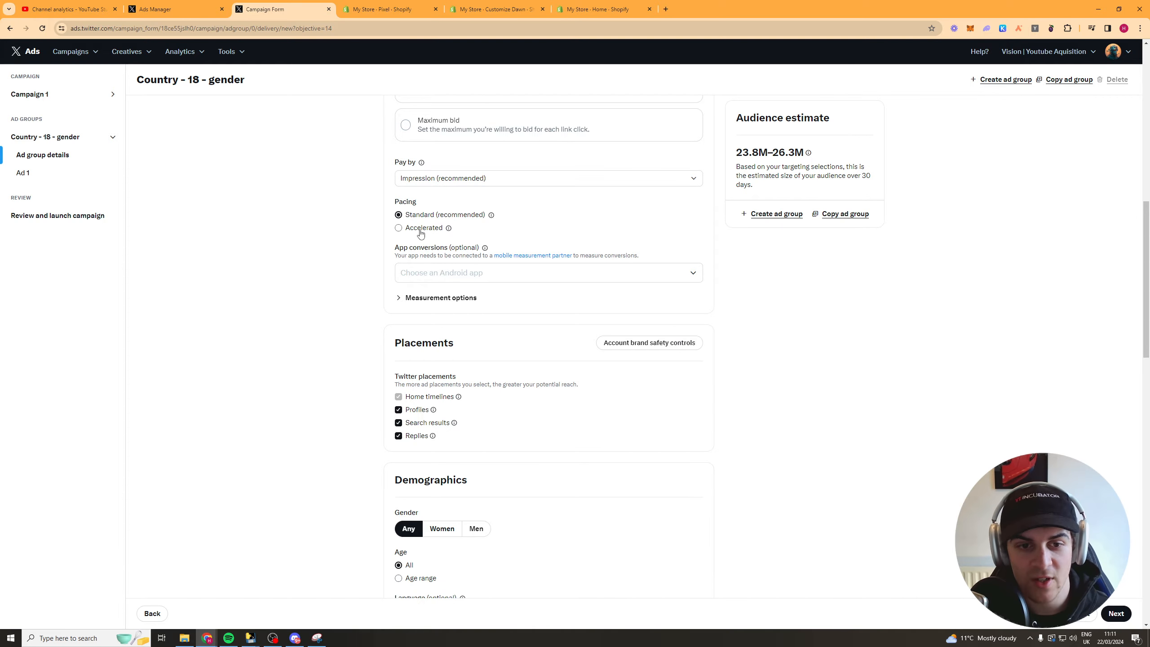
pyautogui.click(403, 227)
pyautogui.click(398, 216)
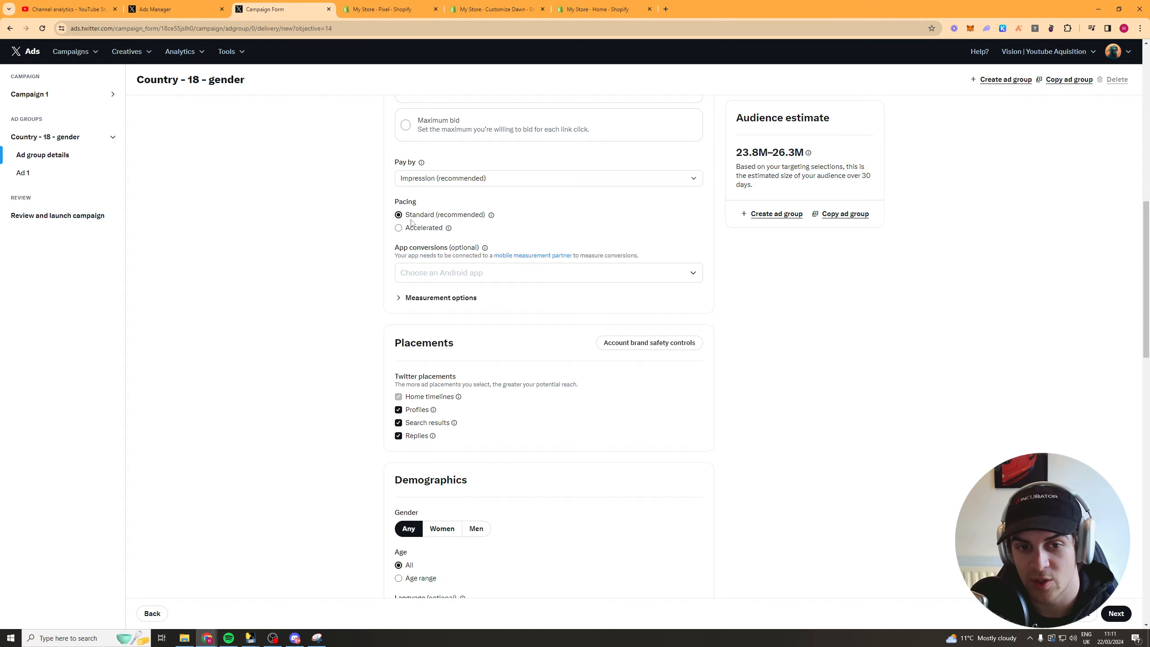
# Expand the measurement options and review the optional audience measurement and Google Campaign Manager tag fields
pyautogui.scroll(-1, 468, 277)
pyautogui.click(435, 252)
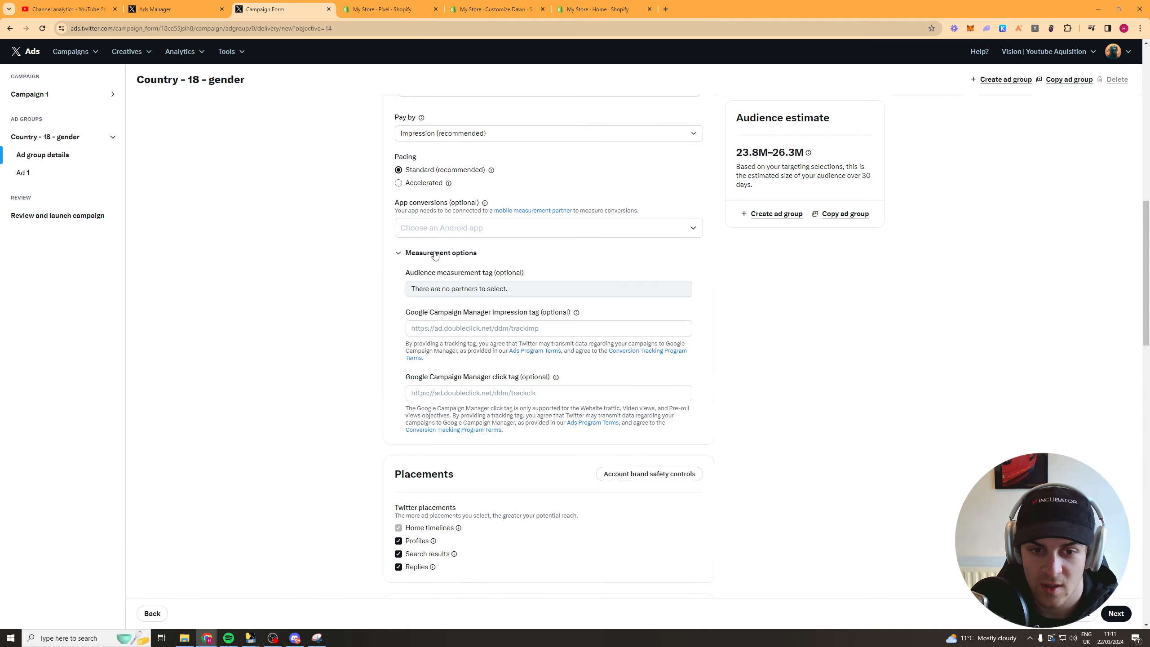
pyautogui.scroll(-1, 463, 256)
pyautogui.scroll(-2, 463, 256)
pyautogui.scroll(2, 453, 317)
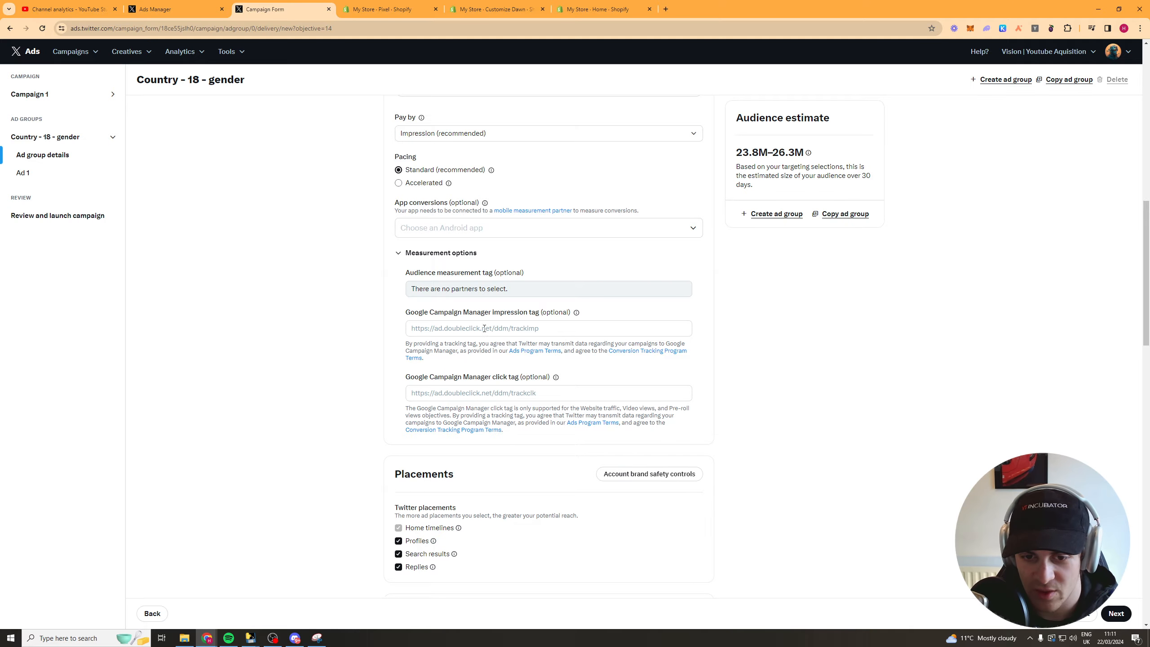
# Review the Twitter placements available for the ad group without changing the selection
pyautogui.scroll(-6, 484, 328)
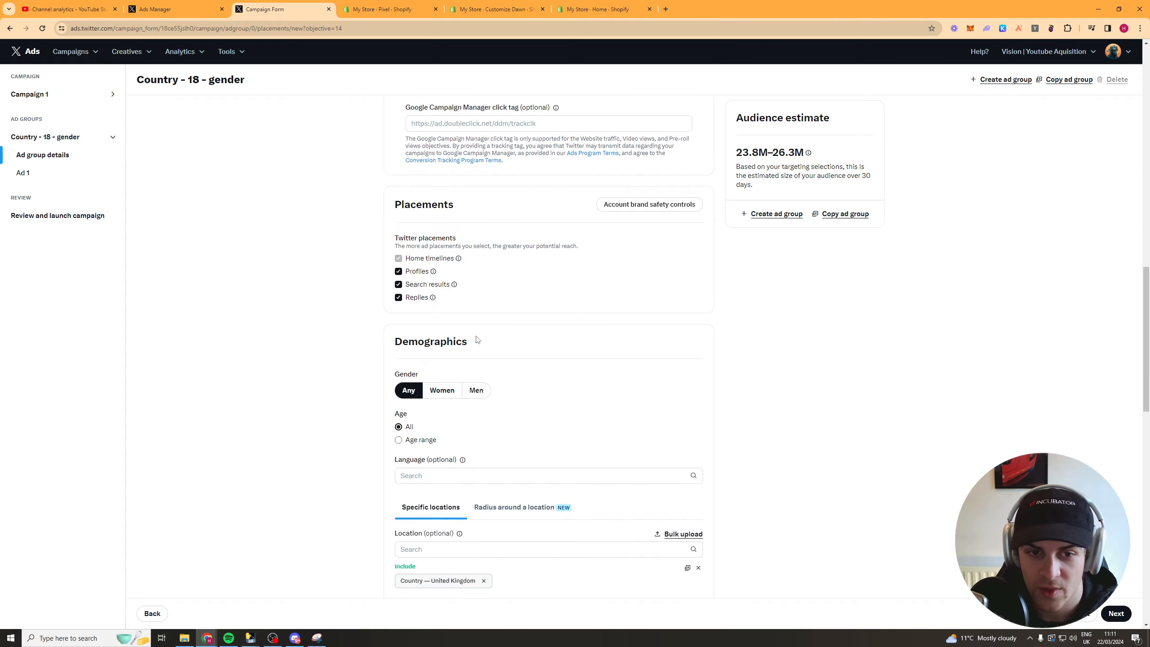
pyautogui.scroll(-1, 538, 236)
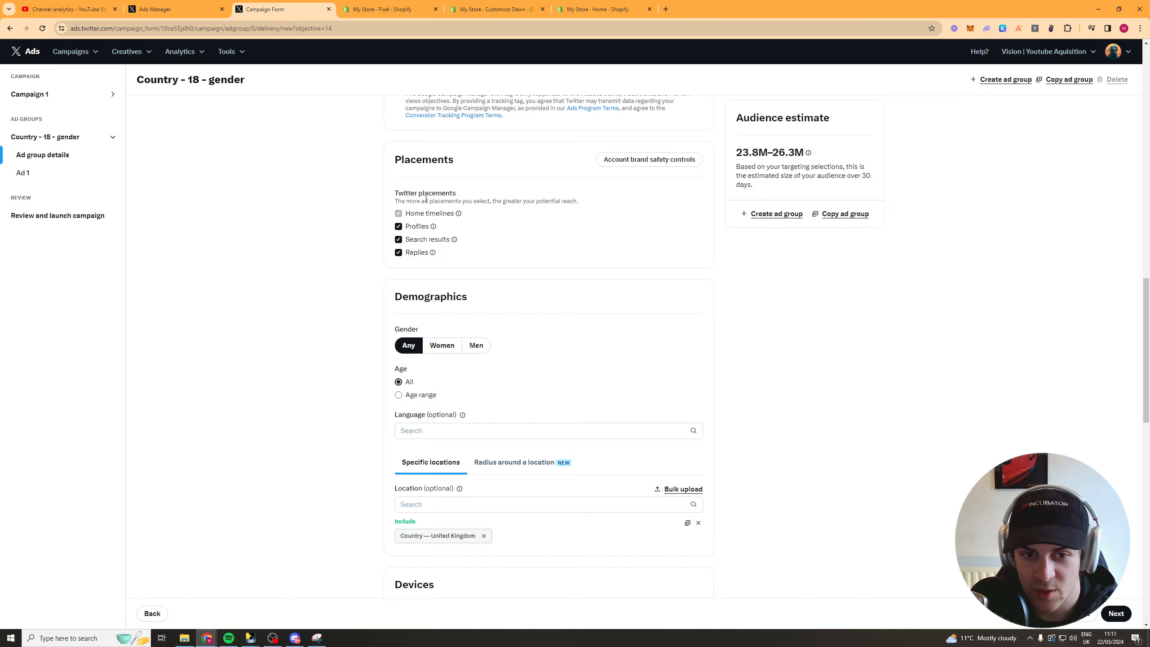
pyautogui.moveTo(499, 203); pyautogui.dragTo(559, 204)
pyautogui.click(540, 215)
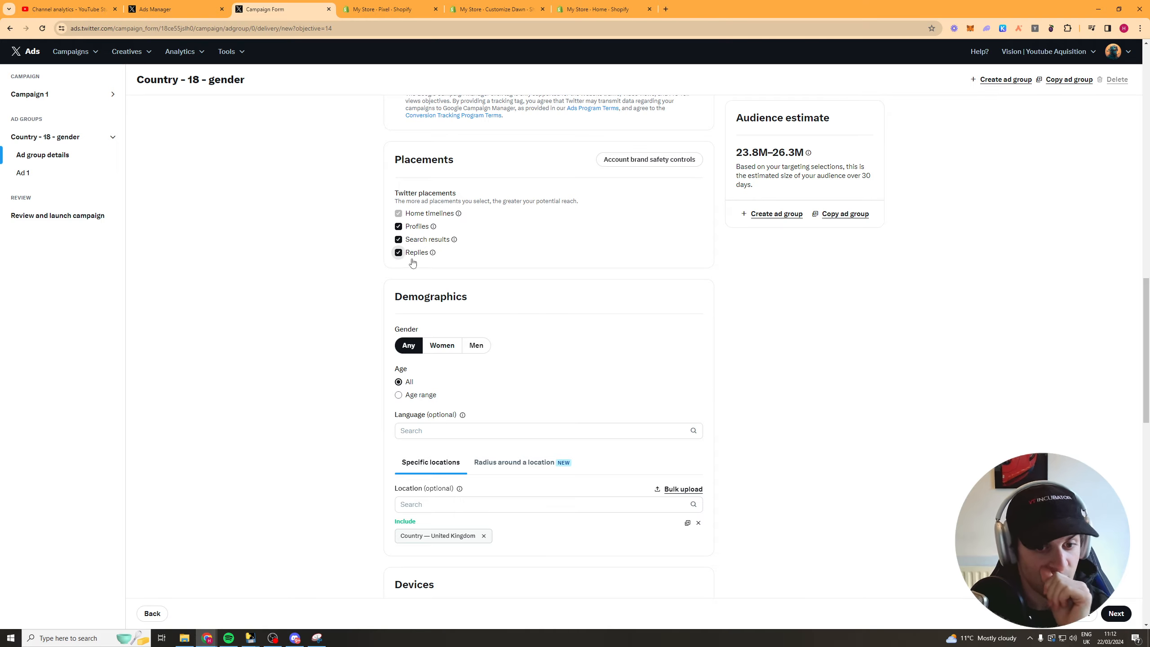
pyautogui.scroll(-2, 511, 306)
pyautogui.scroll(2, 506, 290)
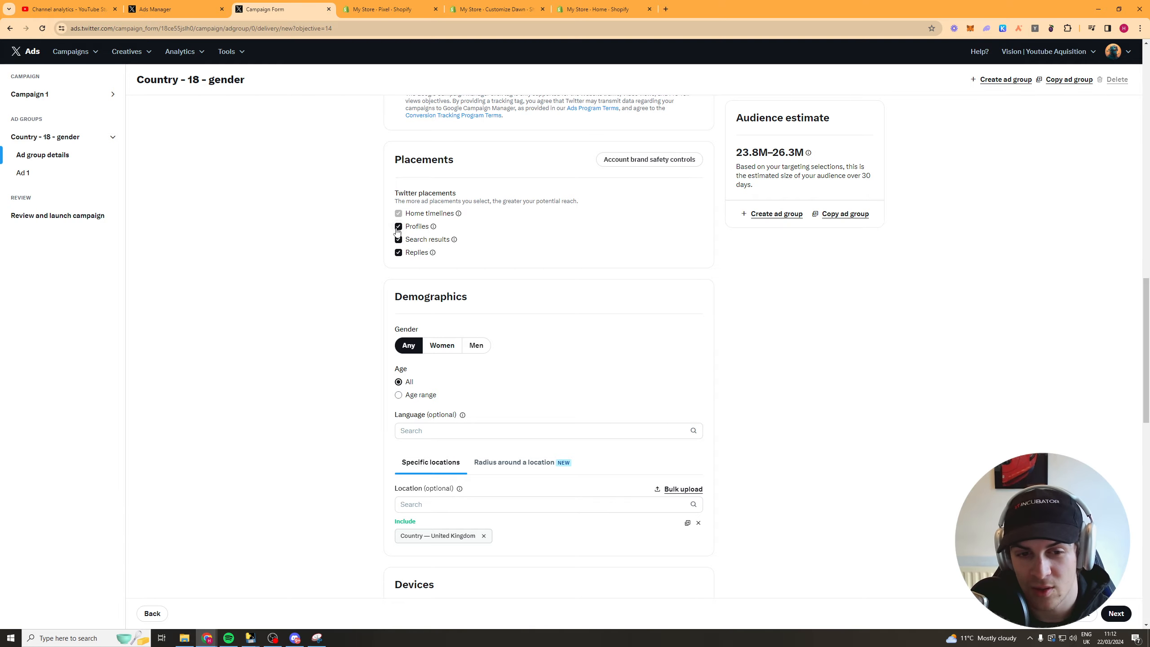
# Limit the ad group's gender targeting to Women in the demographics
pyautogui.scroll(-2, 589, 240)
pyautogui.scroll(-1, 441, 222)
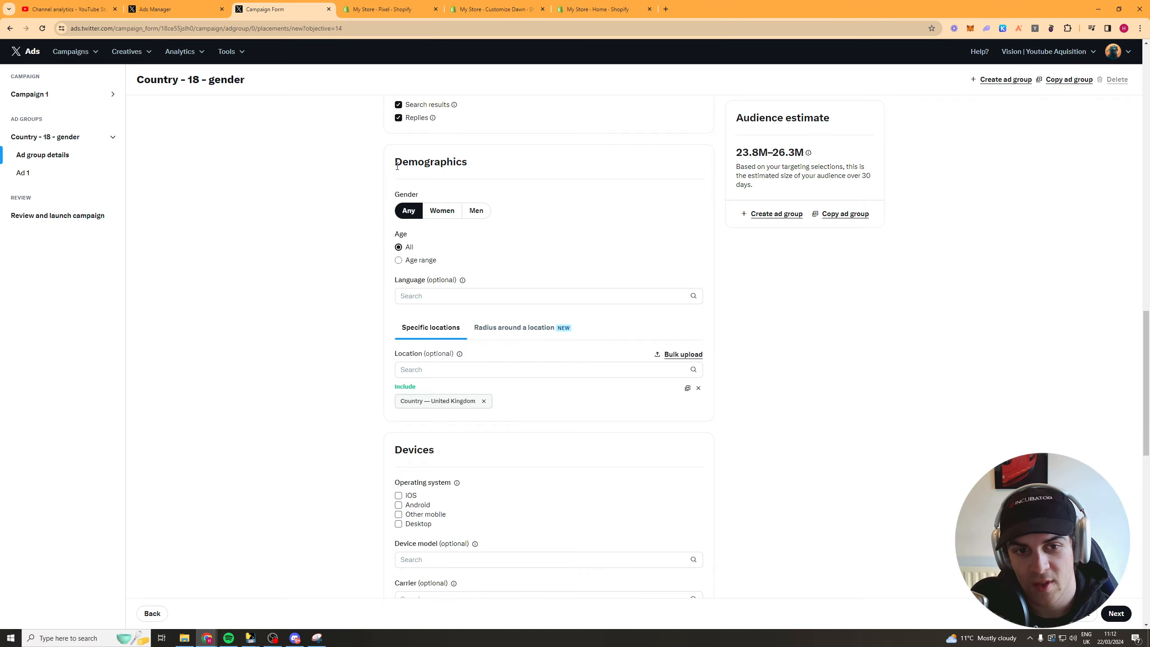
pyautogui.click(450, 211)
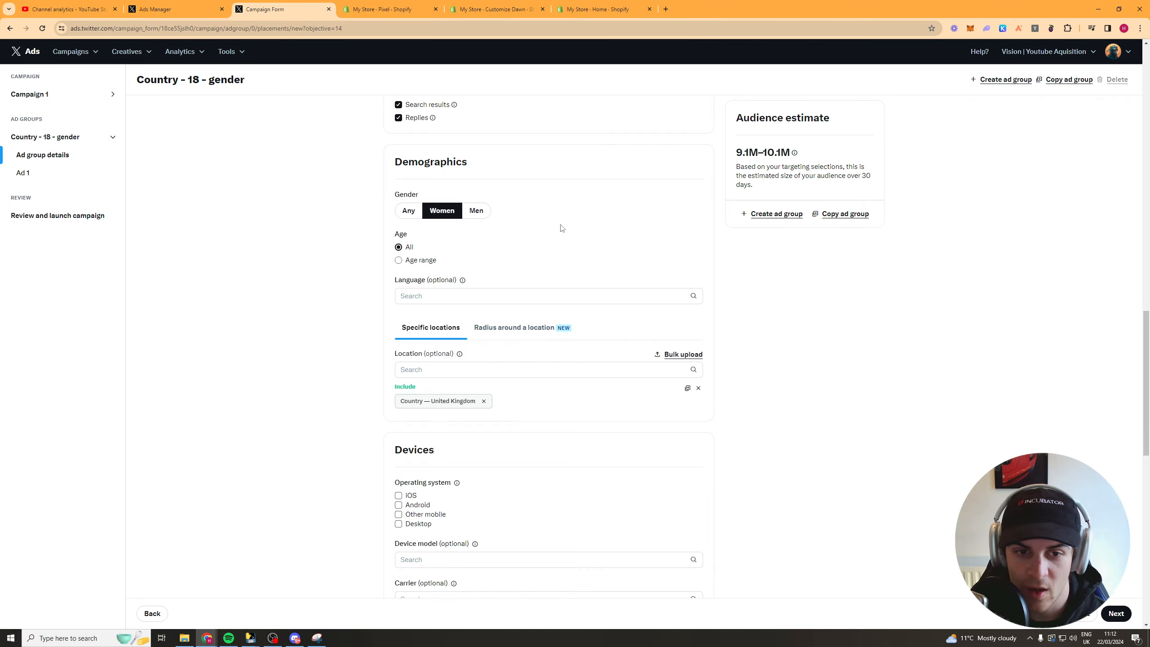
pyautogui.scroll(-3, 467, 244)
# Restrict the ad group's audience to a custom age range of 25 to 54
pyautogui.scroll(1, 428, 155)
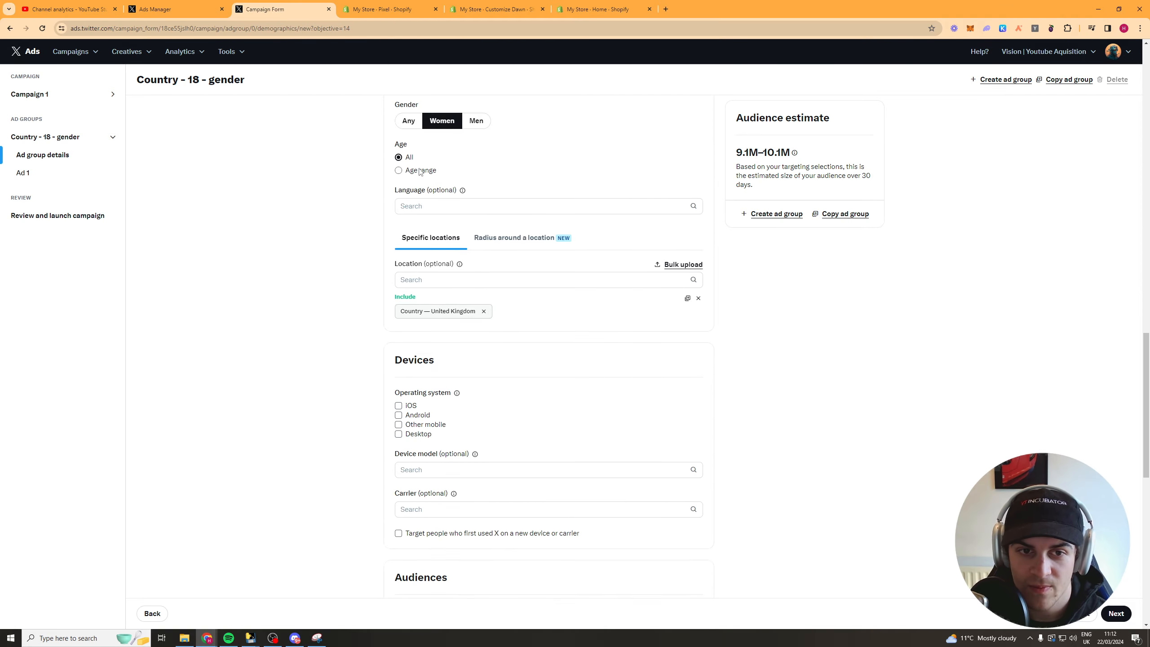
pyautogui.click(420, 171)
pyautogui.click(430, 188)
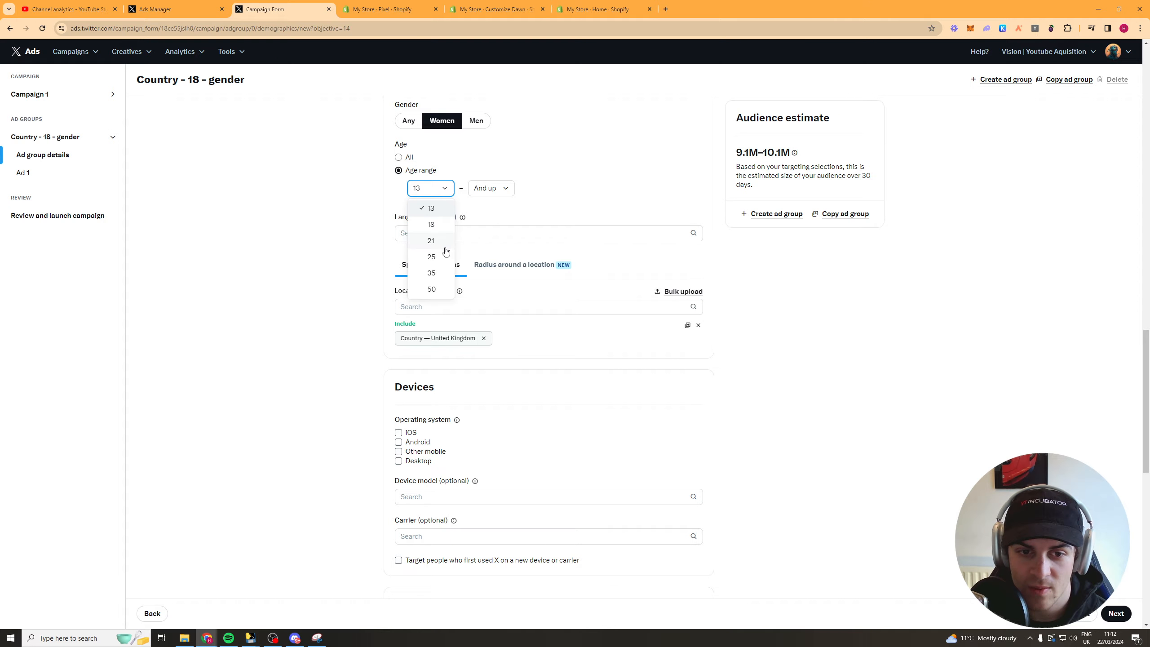
pyautogui.click(433, 224)
pyautogui.click(491, 188)
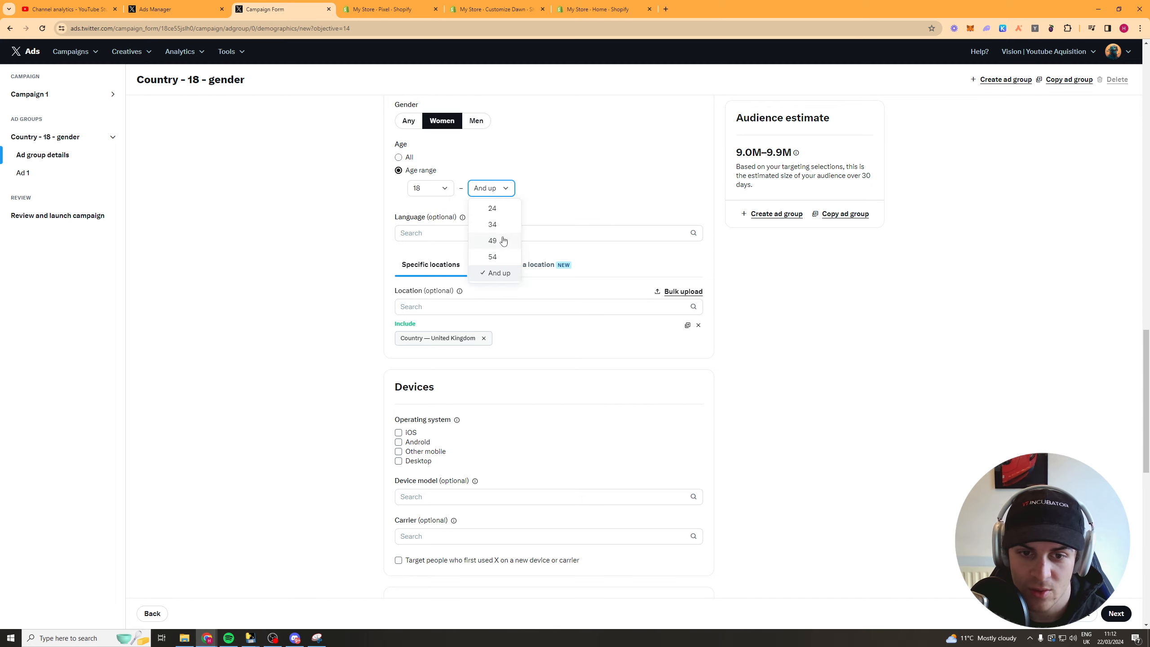
pyautogui.click(500, 259)
pyautogui.click(429, 193)
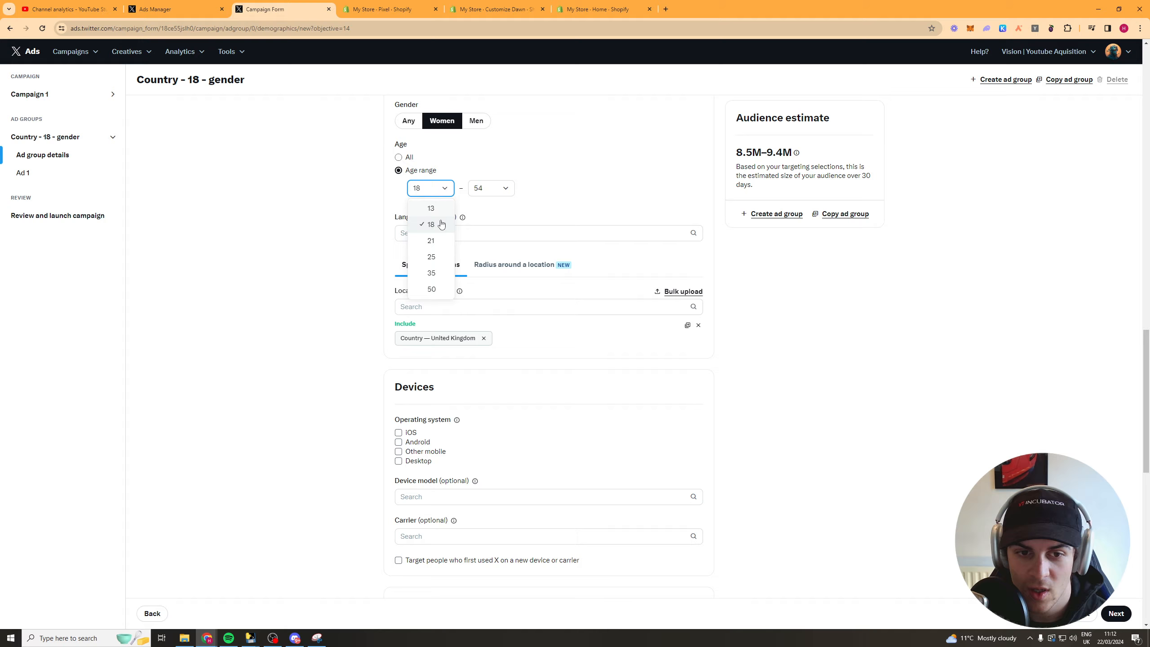
pyautogui.click(439, 257)
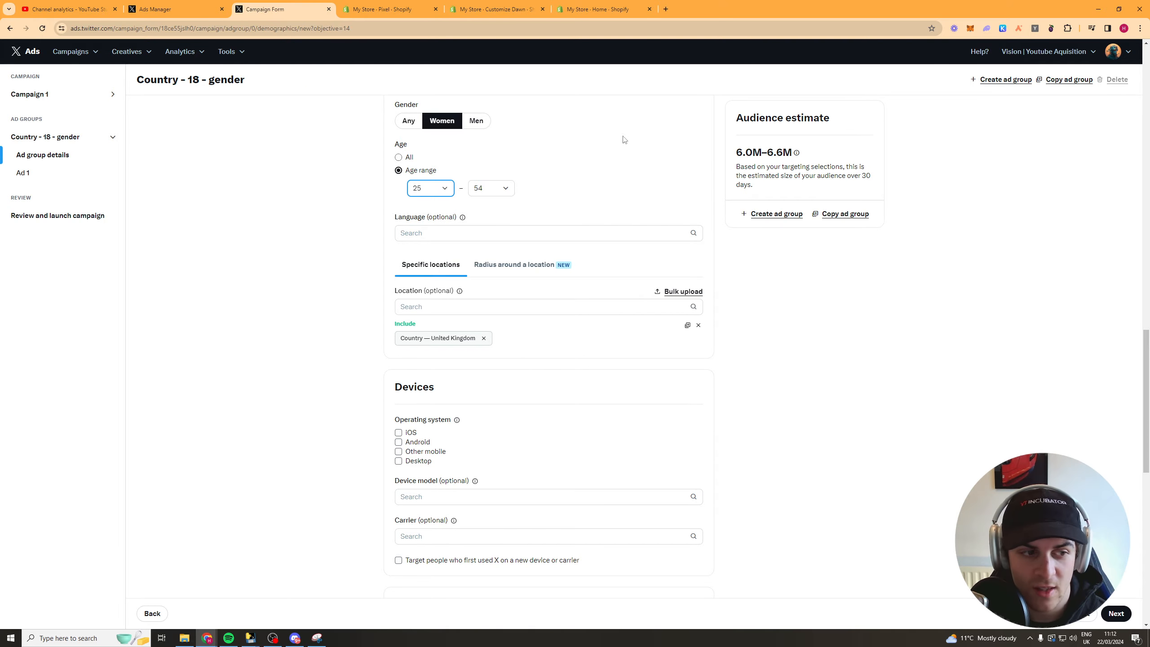
# Add English (en) as the ad group's target language in the demographics
pyautogui.scroll(3, 634, 145)
pyautogui.scroll(-2, 856, 166)
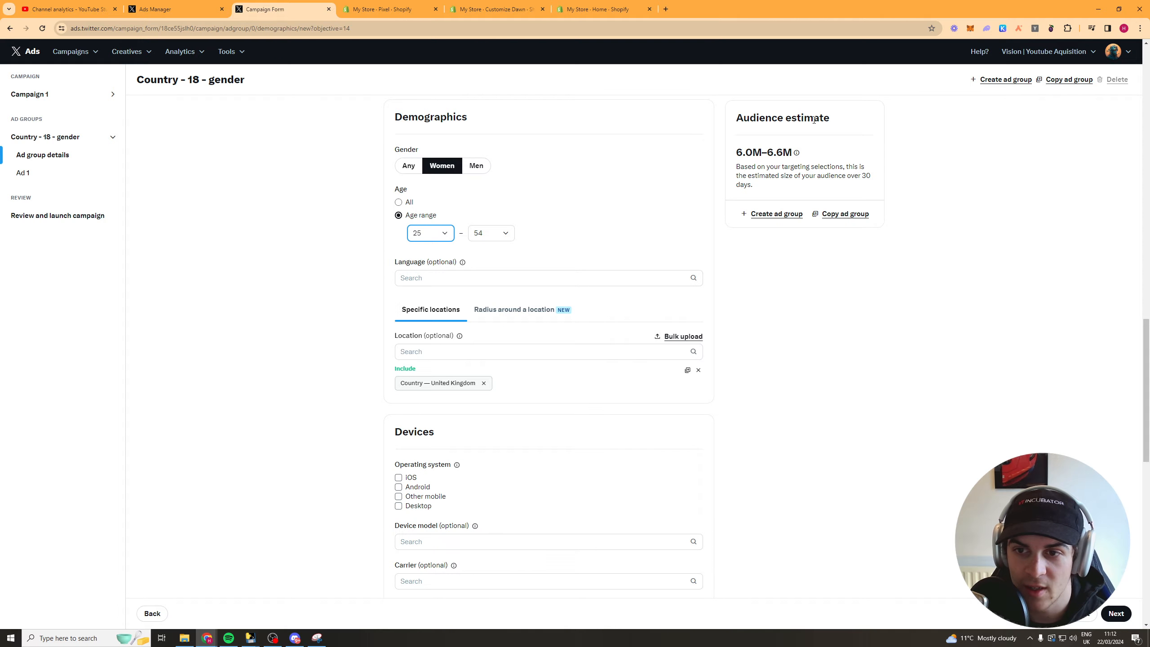
pyautogui.click(536, 278)
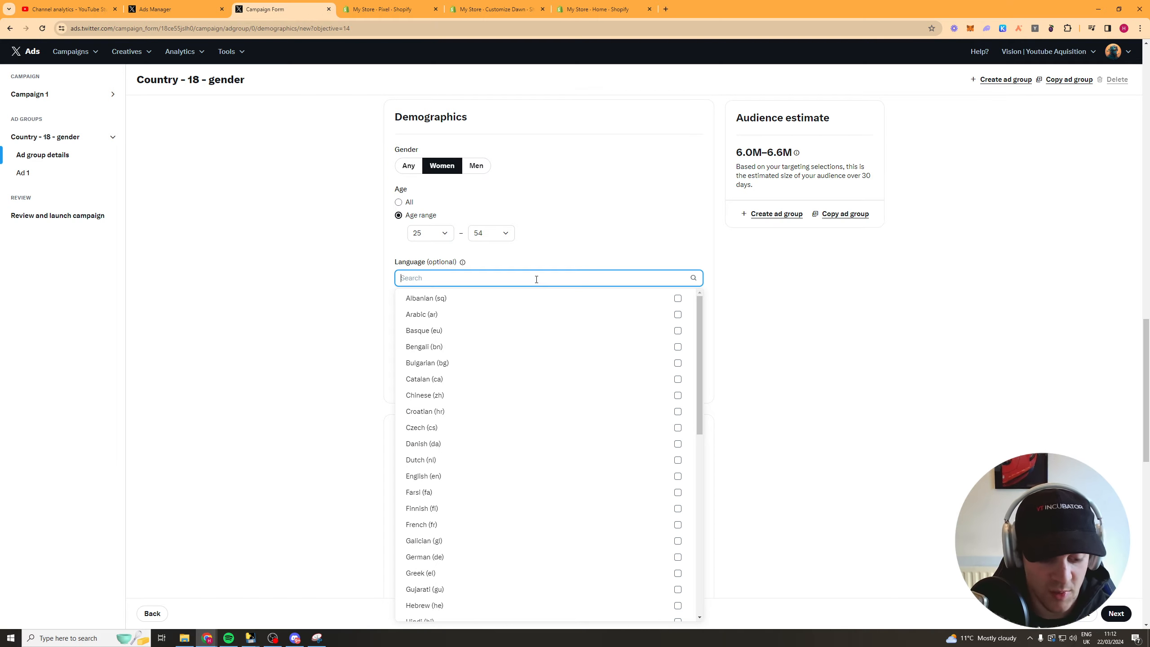
pyautogui.write('en')
pyautogui.click(516, 300)
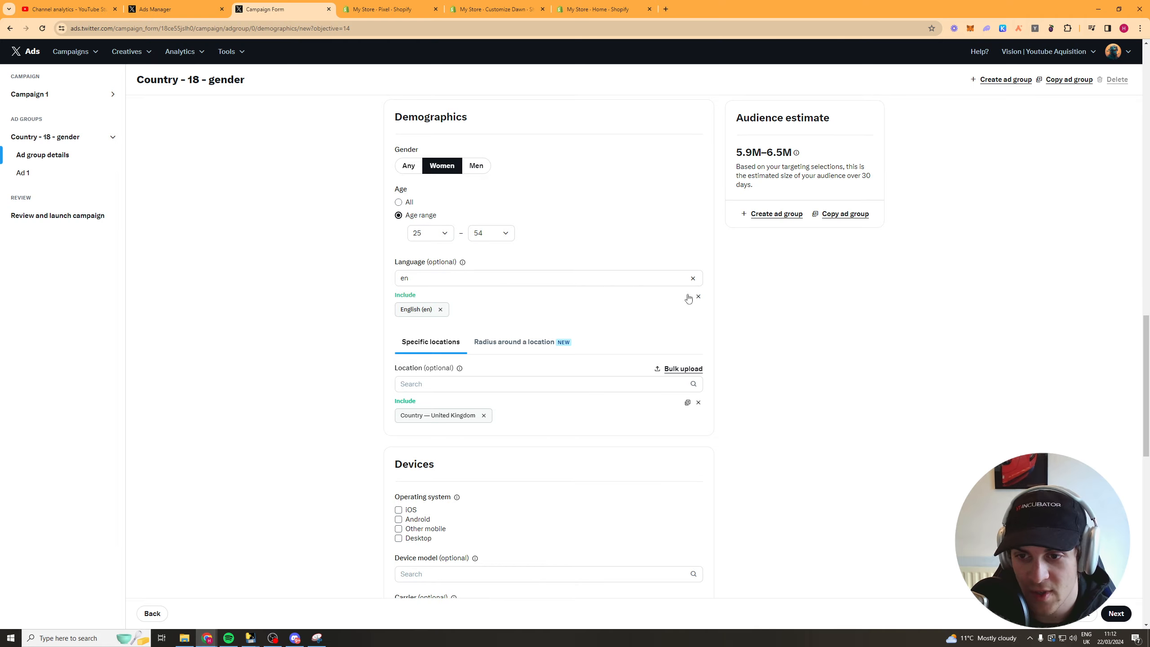
# Add the country United States of America to the ad group's included locations
pyautogui.scroll(-2, 509, 349)
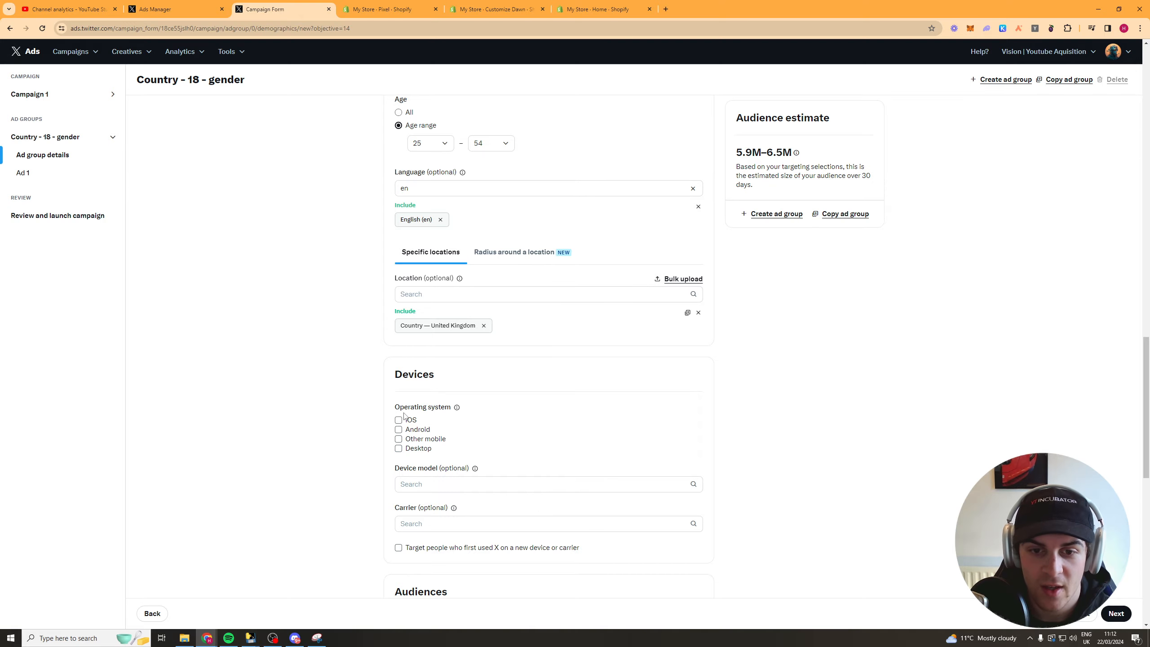
pyautogui.click(475, 295)
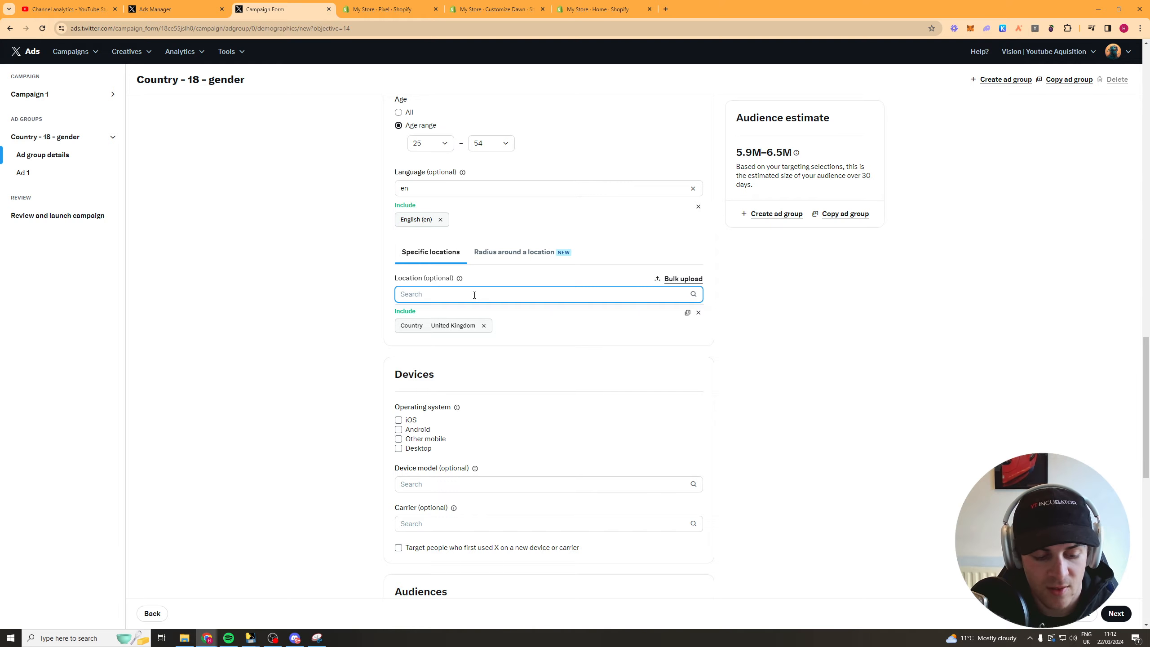
pyautogui.write('united')
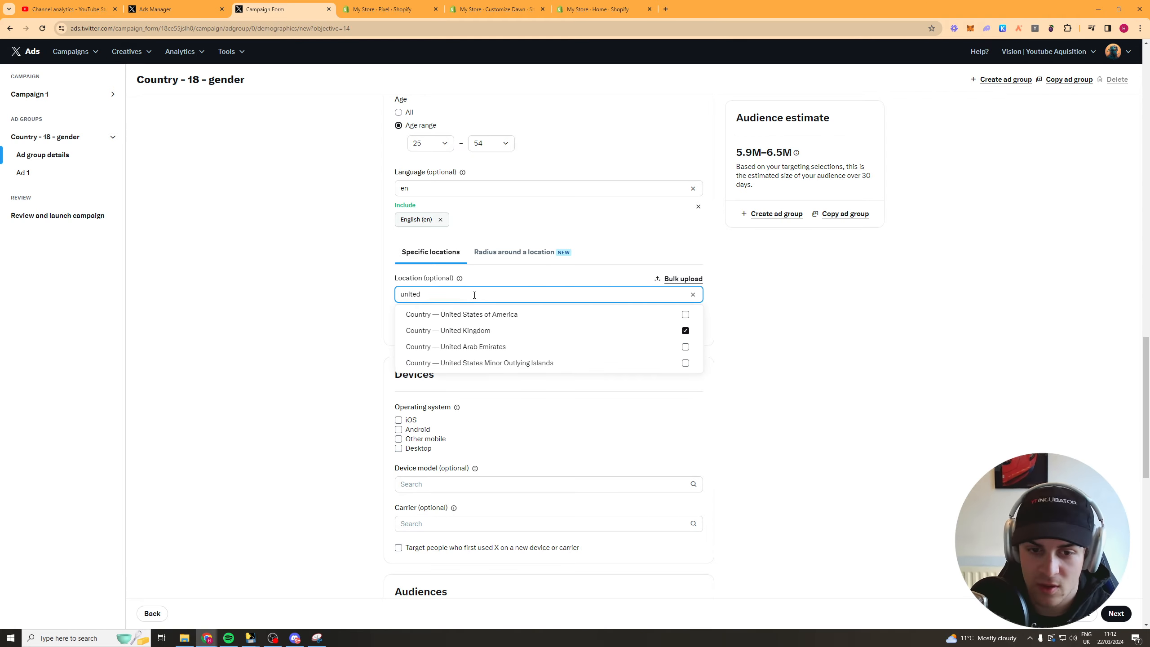
pyautogui.click(685, 314)
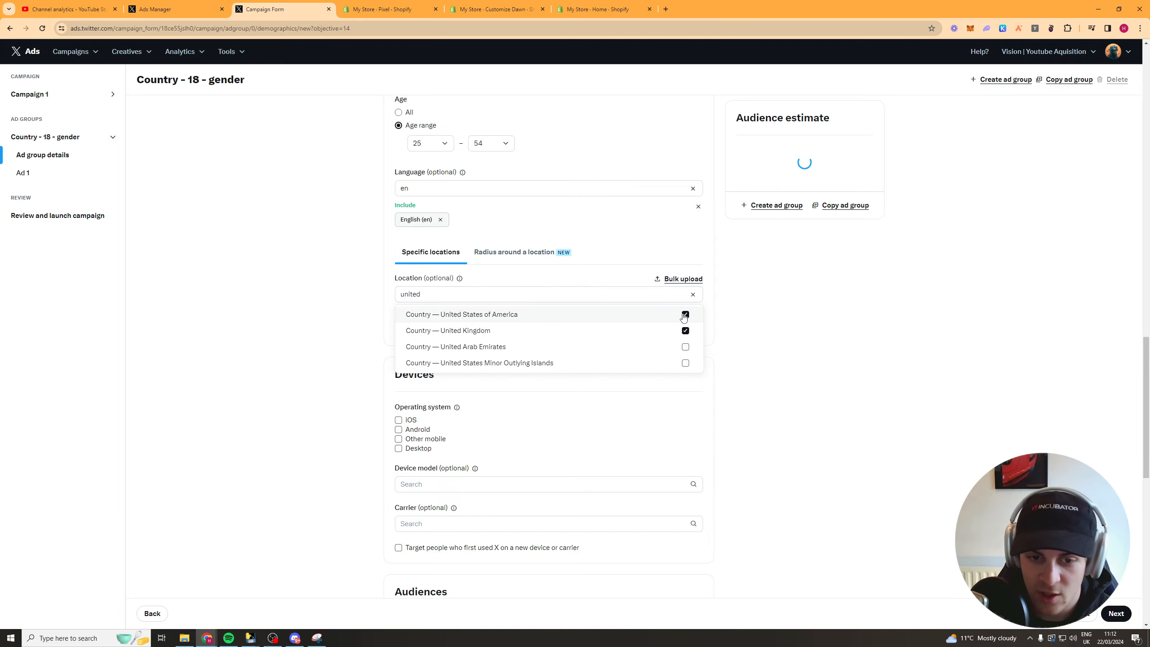
# Add the country Canada to the ad group's included locations
pyautogui.click(658, 294)
pyautogui.write('canda')
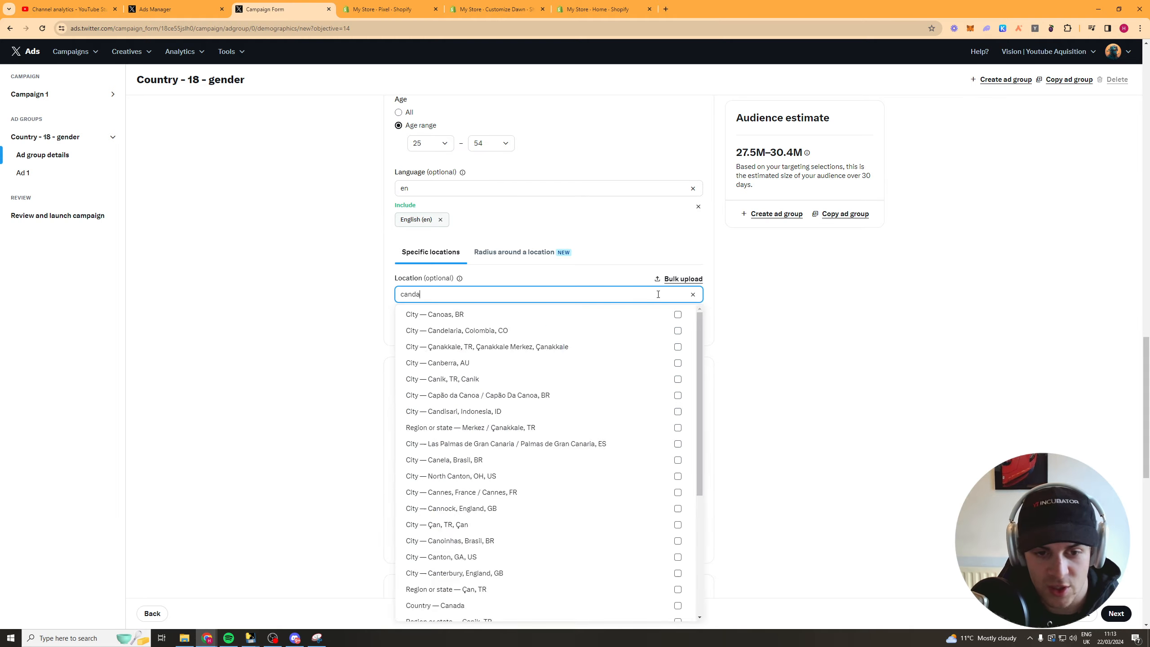
pyautogui.press('BackSpace')
pyautogui.press('BackSpace')
pyautogui.press('BackSpace')
pyautogui.press('BackSpace')
pyautogui.press('BackSpace')
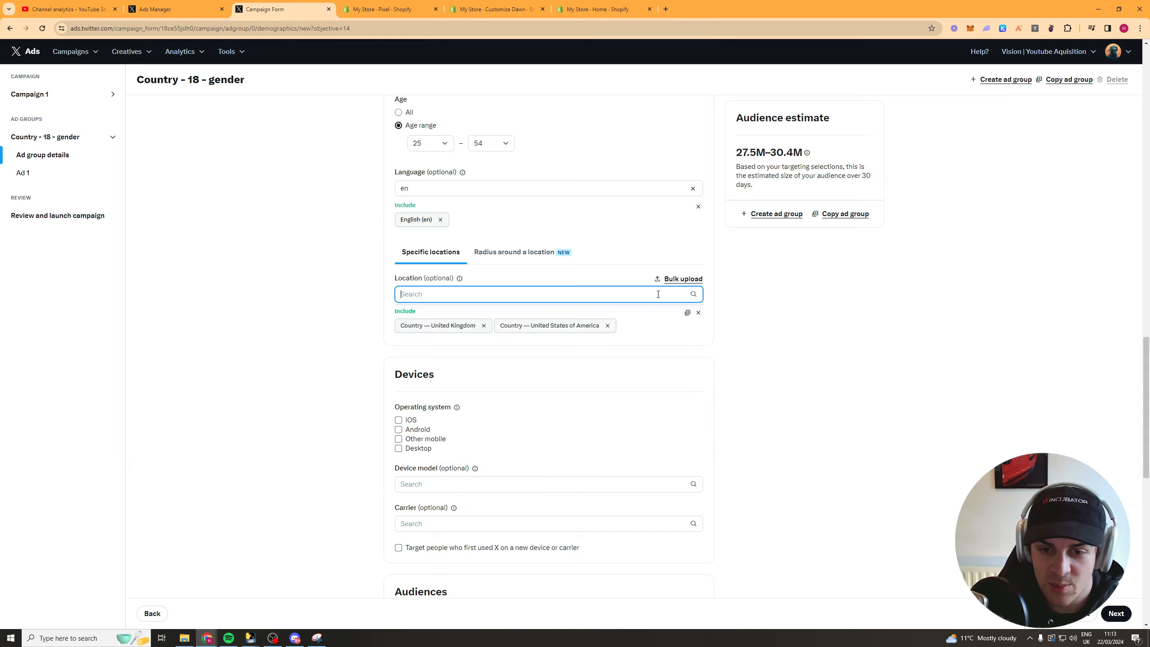
pyautogui.write('canada')
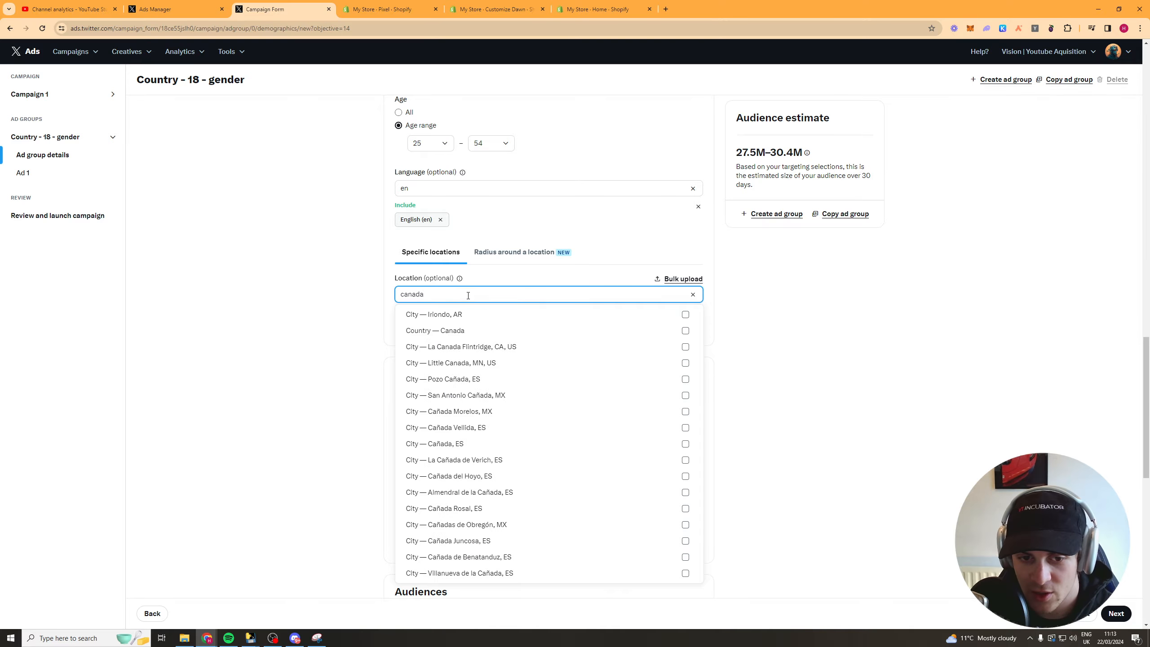
pyautogui.click(685, 331)
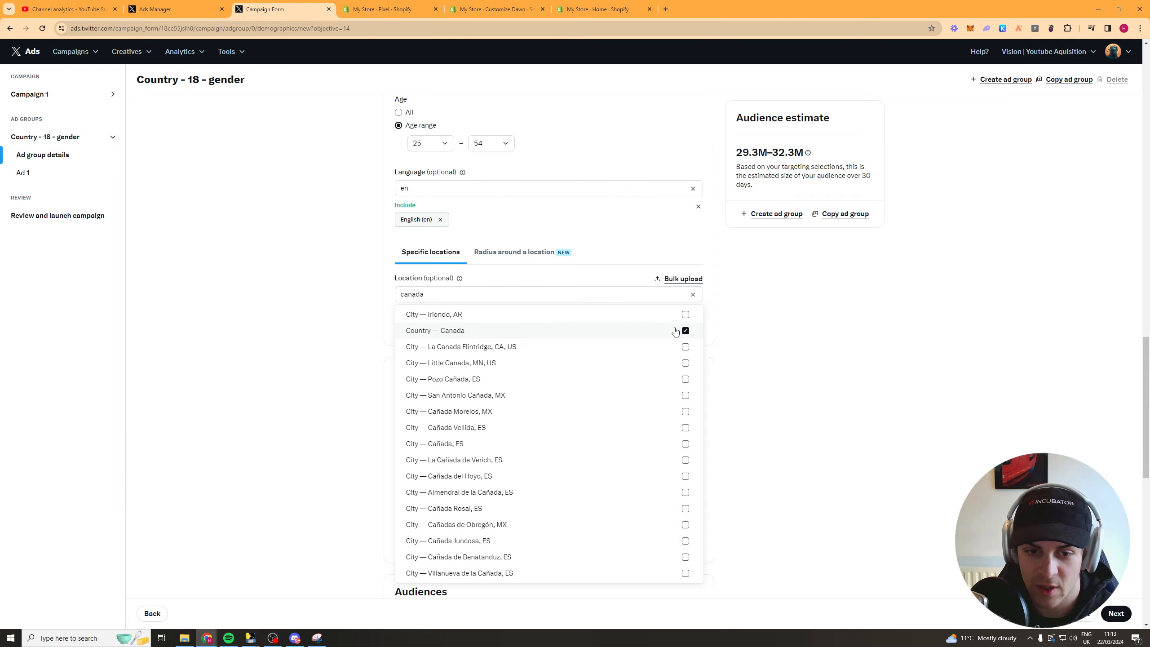
pyautogui.click(335, 307)
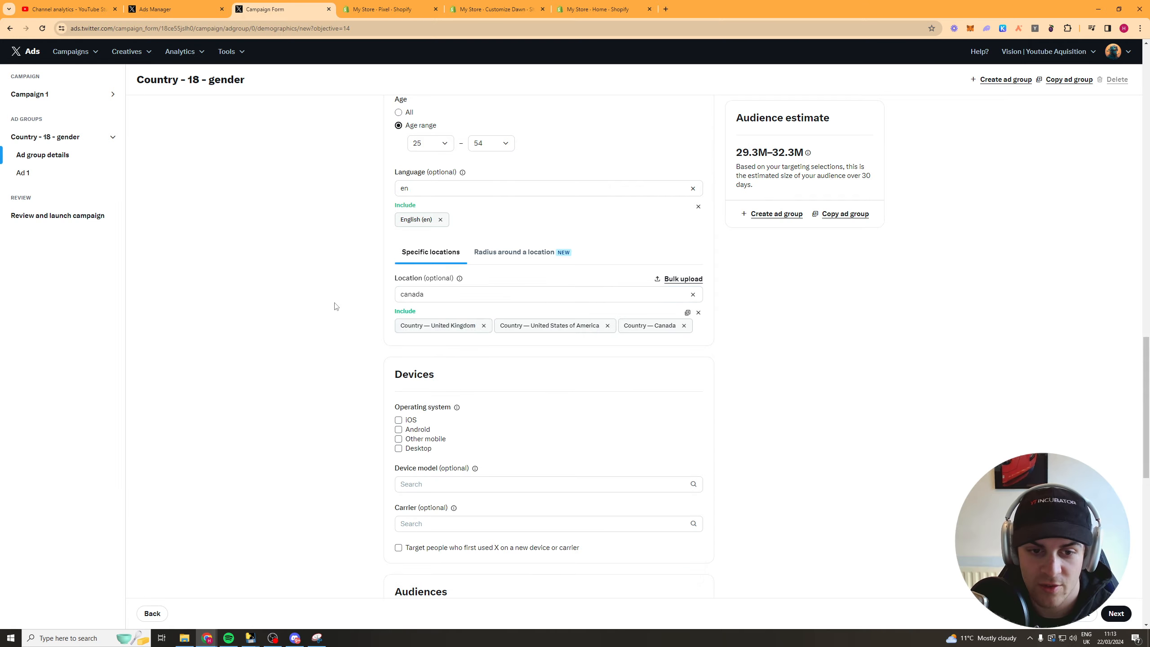
# Add the countries New Zealand and Australia to the ad group's included locations
pyautogui.click(490, 295)
pyautogui.click(762, 308)
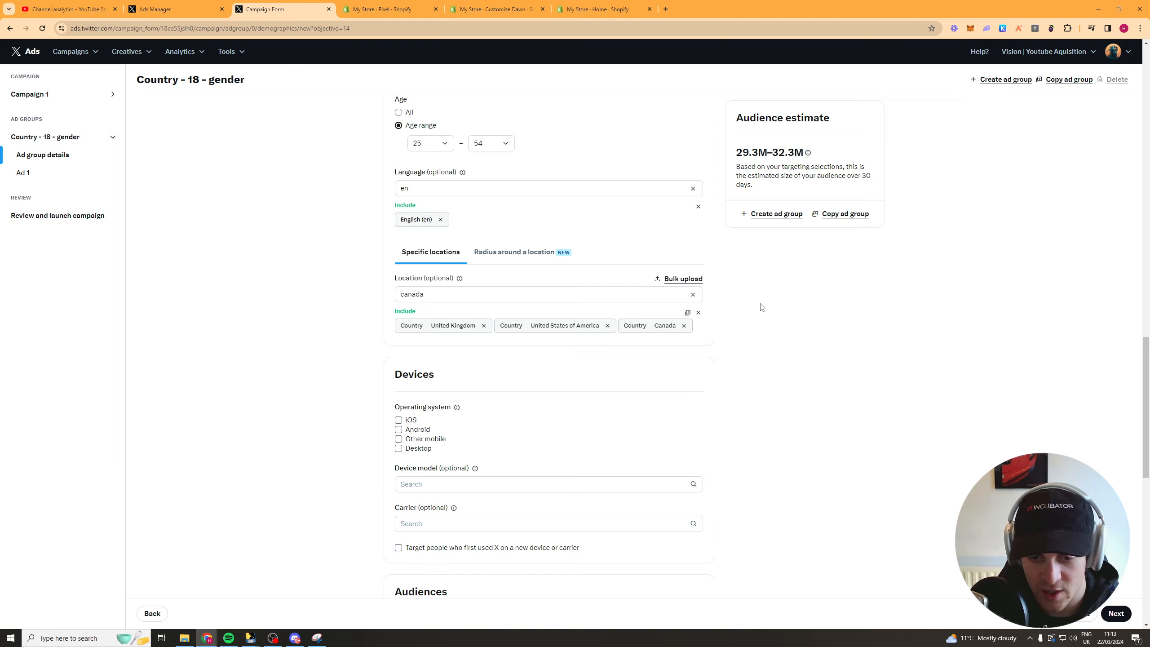
pyautogui.click(646, 296)
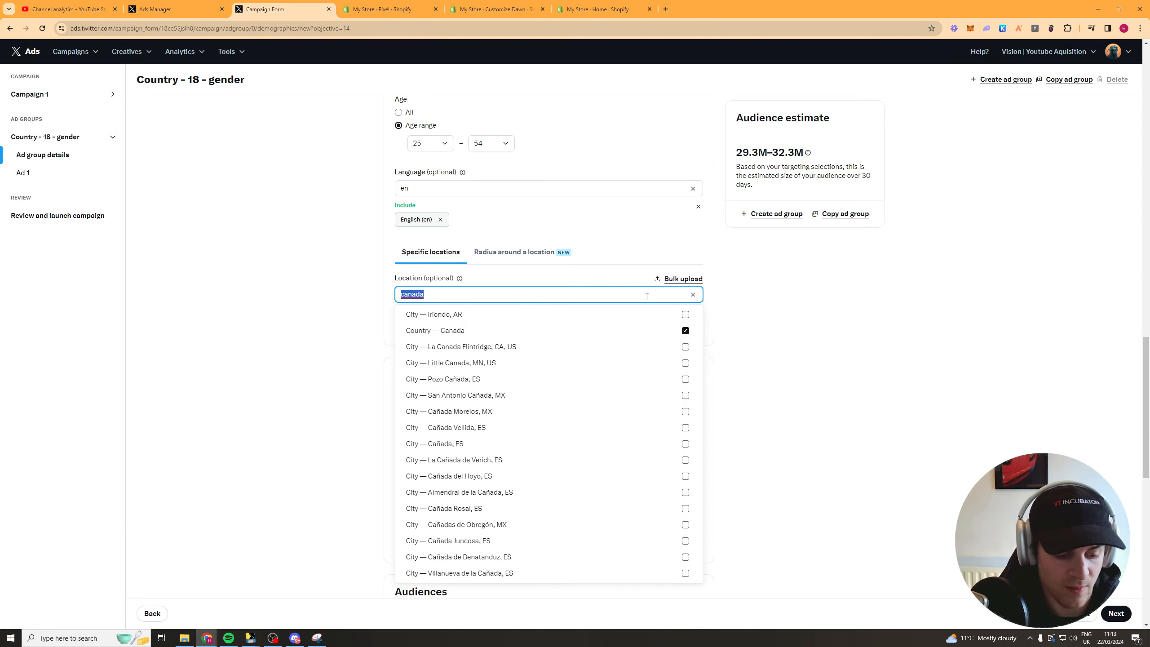
pyautogui.write('new zea')
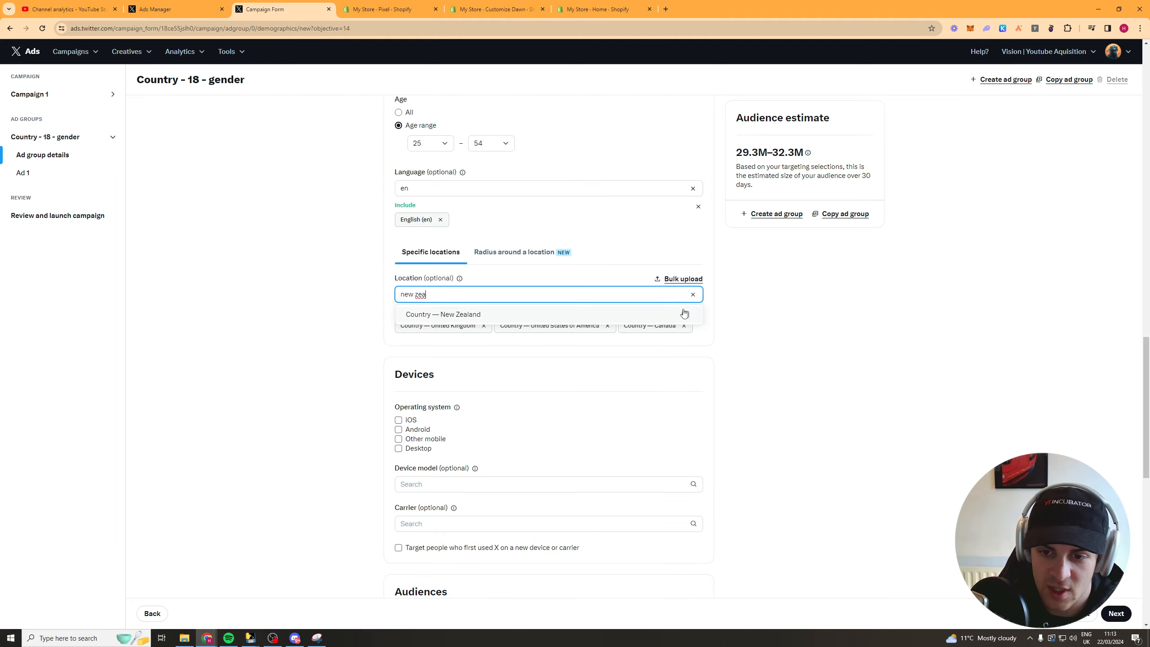
pyautogui.click(684, 314)
pyautogui.write('st')
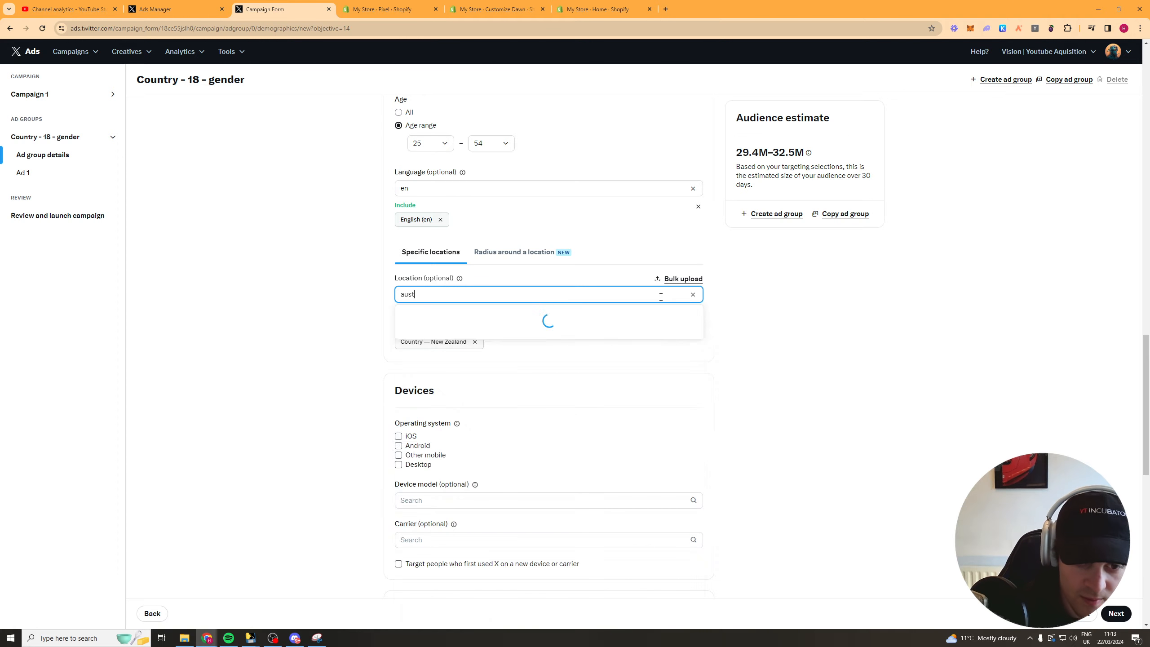
pyautogui.click(651, 344)
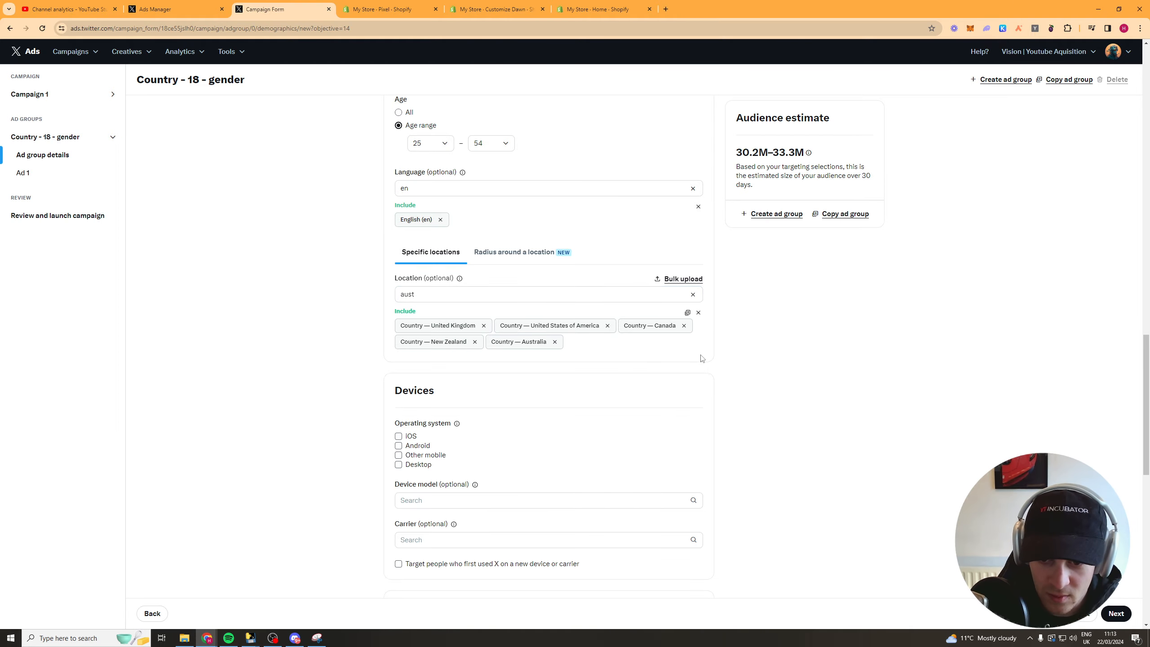
# Check the audience estimate for the selected demographics and countries
pyautogui.scroll(1, 714, 266)
pyautogui.scroll(1, 715, 266)
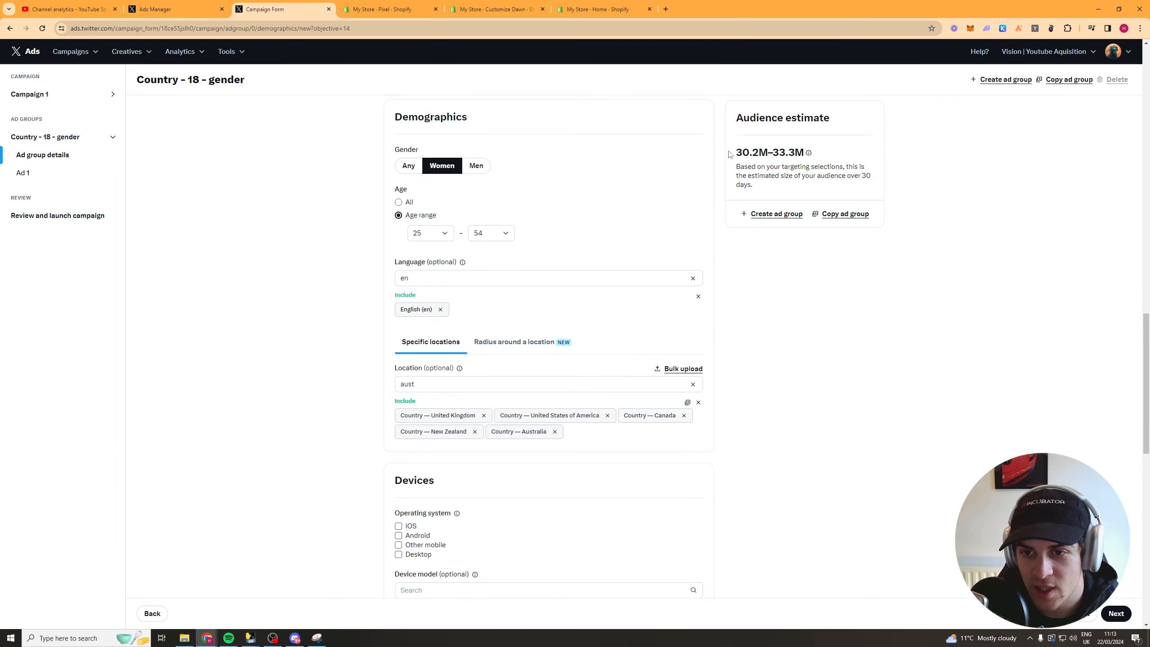
pyautogui.moveTo(731, 154); pyautogui.dragTo(855, 152)
pyautogui.tripleClick(790, 153)
pyautogui.click(827, 172)
pyautogui.scroll(-3, 853, 319)
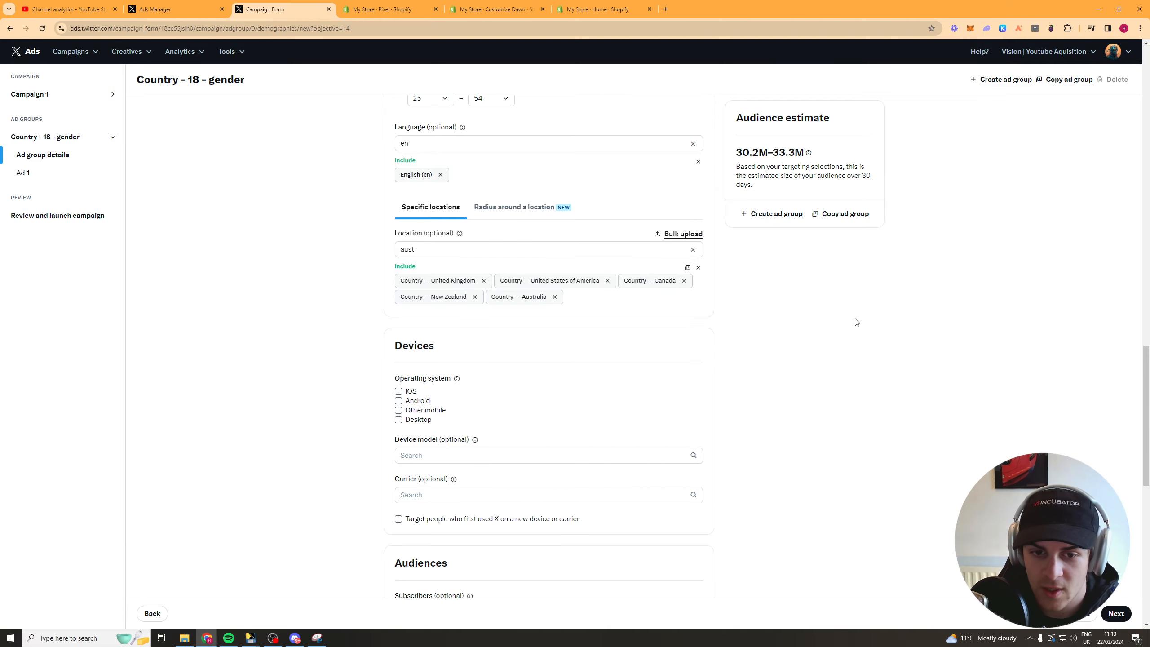
# Switch the location targeting to Radius around a location, then back to Specific locations
pyautogui.click(532, 208)
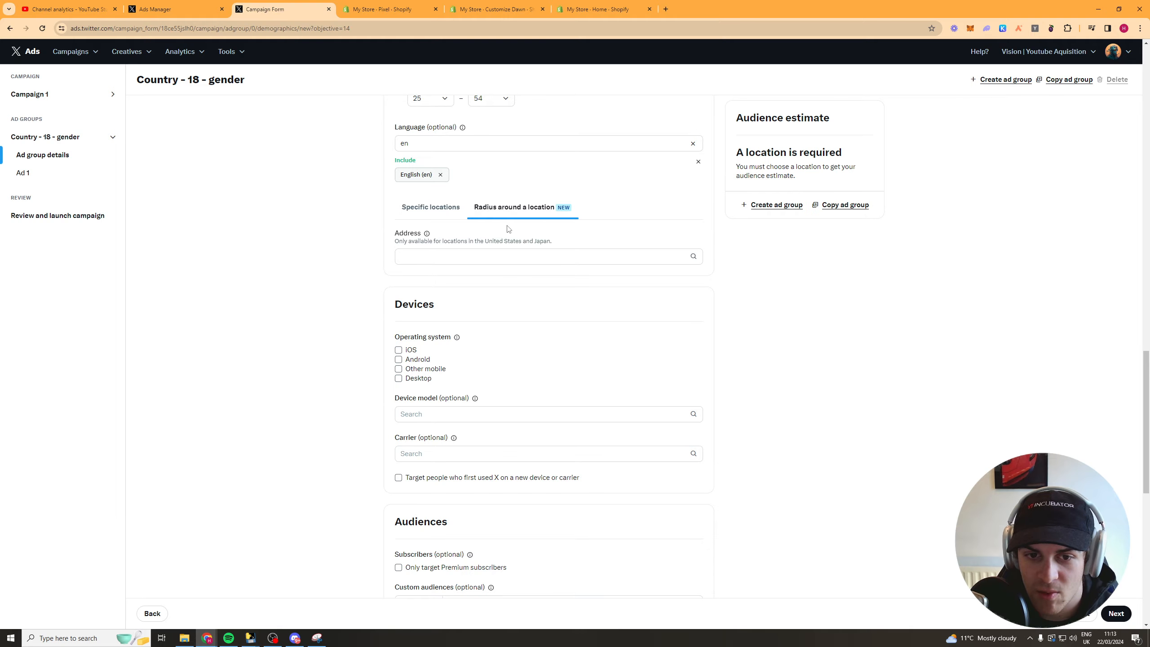
pyautogui.click(482, 254)
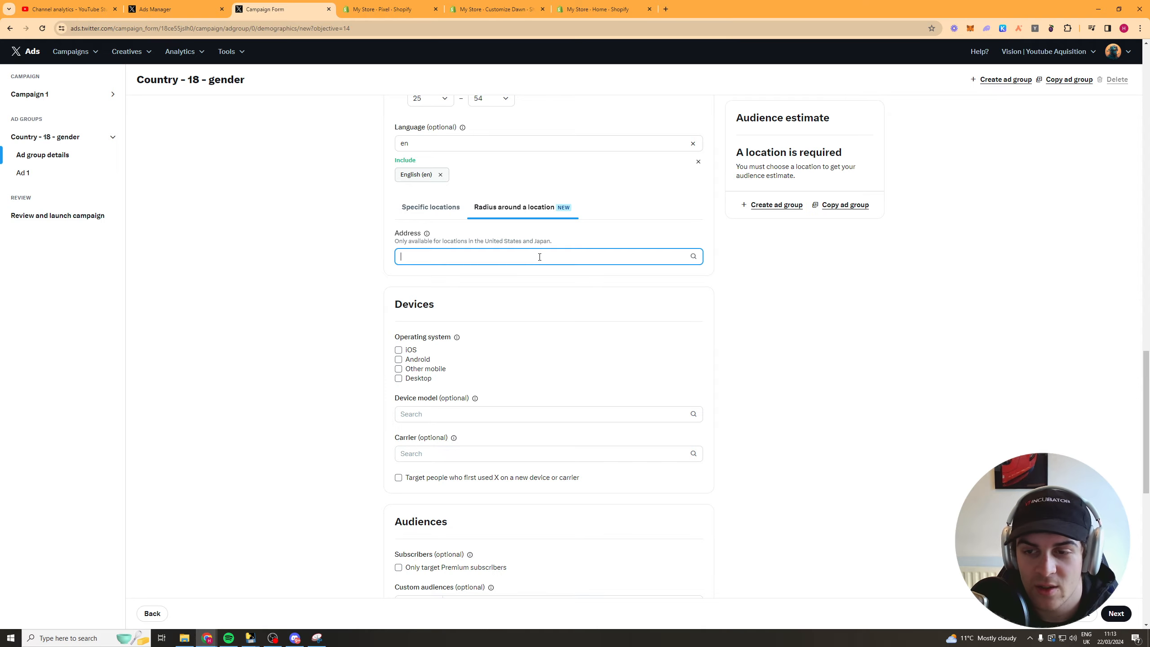
pyautogui.moveTo(510, 241); pyautogui.dragTo(588, 233)
pyautogui.click(756, 264)
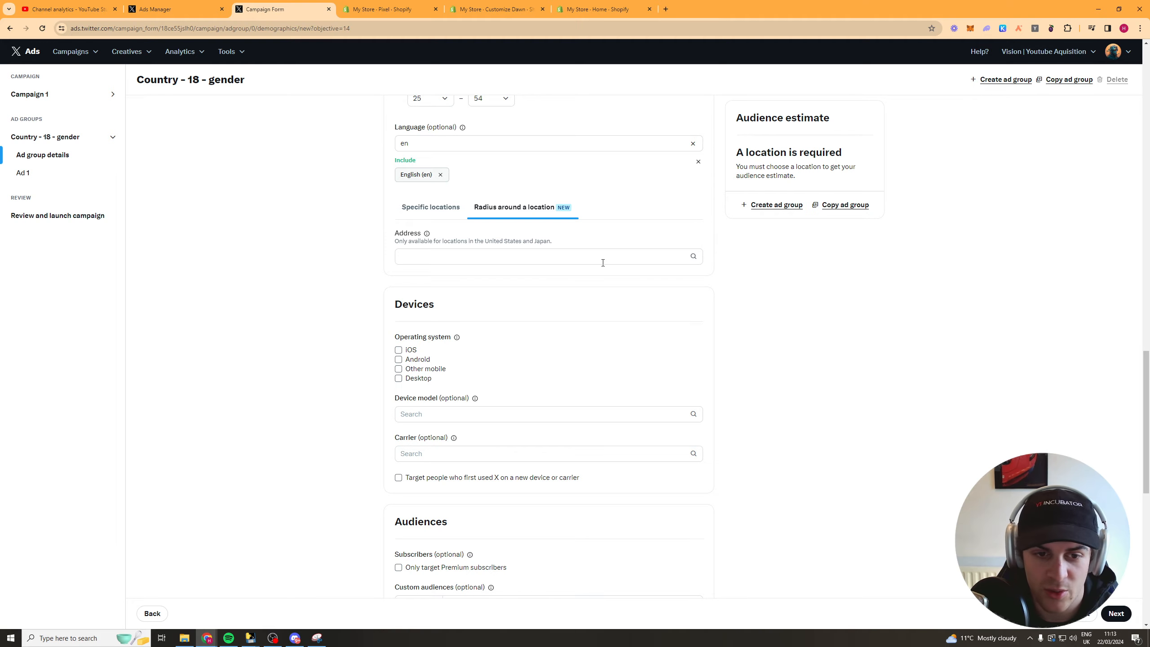
pyautogui.click(425, 207)
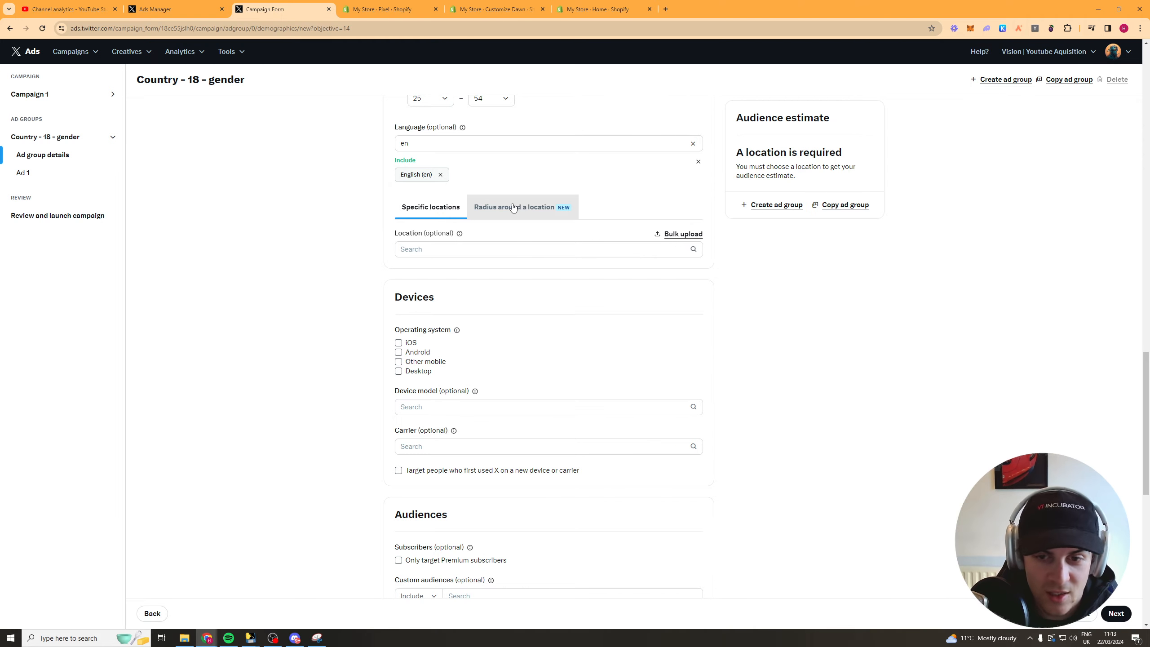
# Search the specific locations for "united" and include the country United States of America
pyautogui.scroll(3, 513, 207)
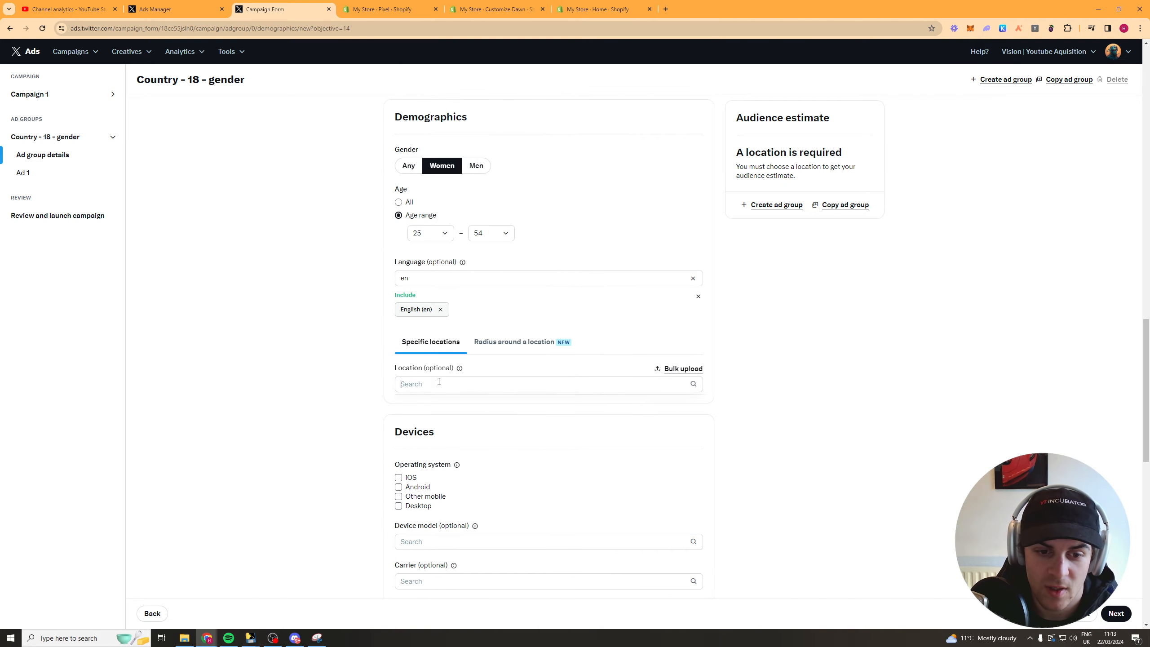
pyautogui.click(439, 383)
pyautogui.write('u')
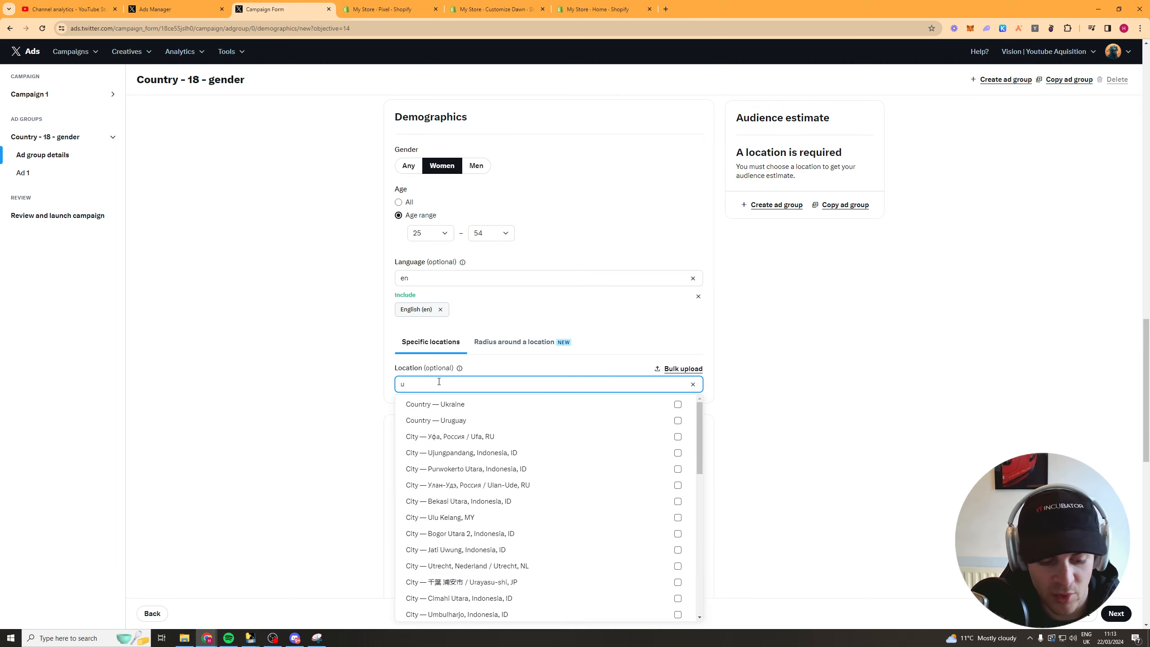
pyautogui.write('nited')
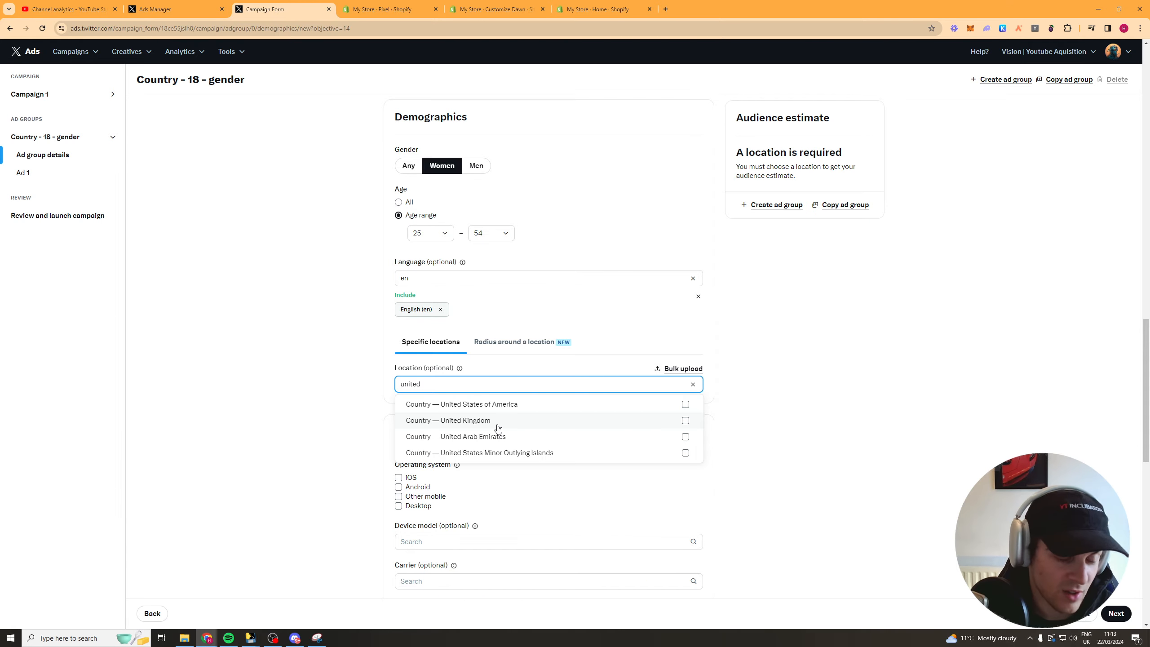
pyautogui.click(499, 404)
pyautogui.click(747, 399)
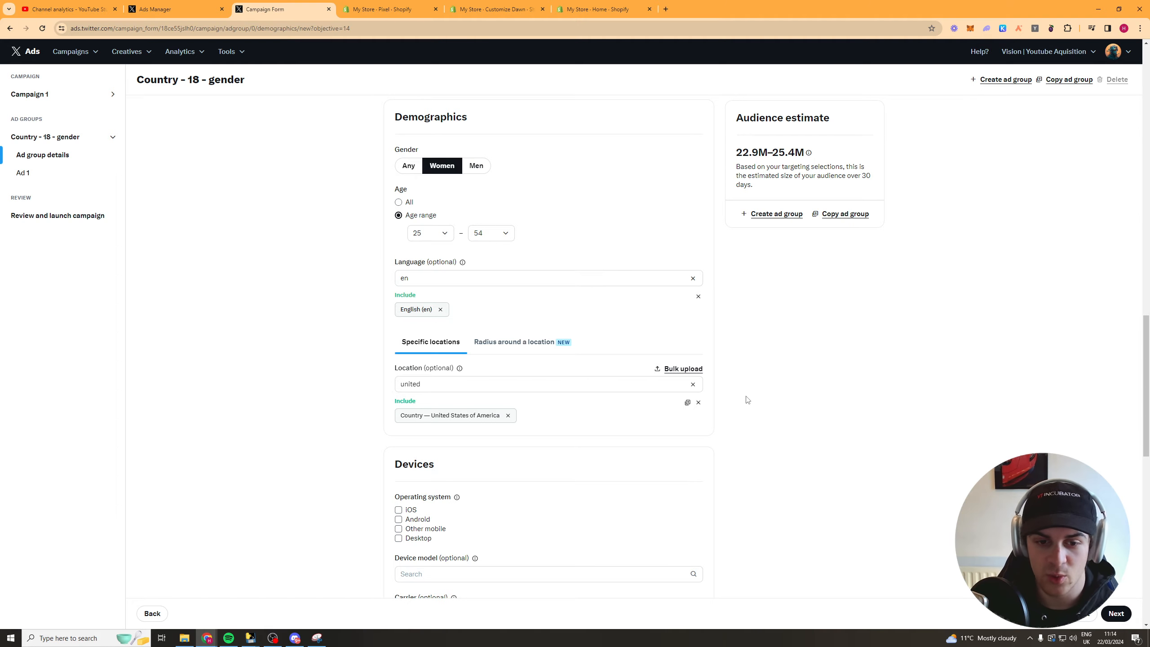
# Review the Devices, Audiences and Targeting features options of the ad group
pyautogui.scroll(-8, 794, 324)
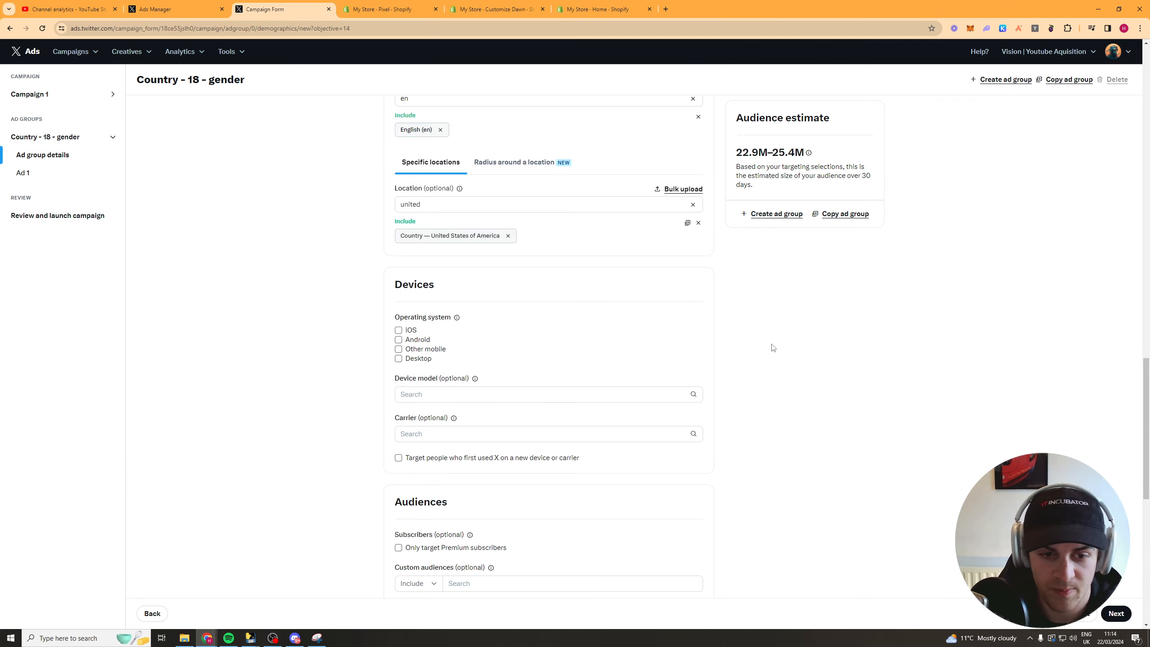
pyautogui.scroll(1, 398, 154)
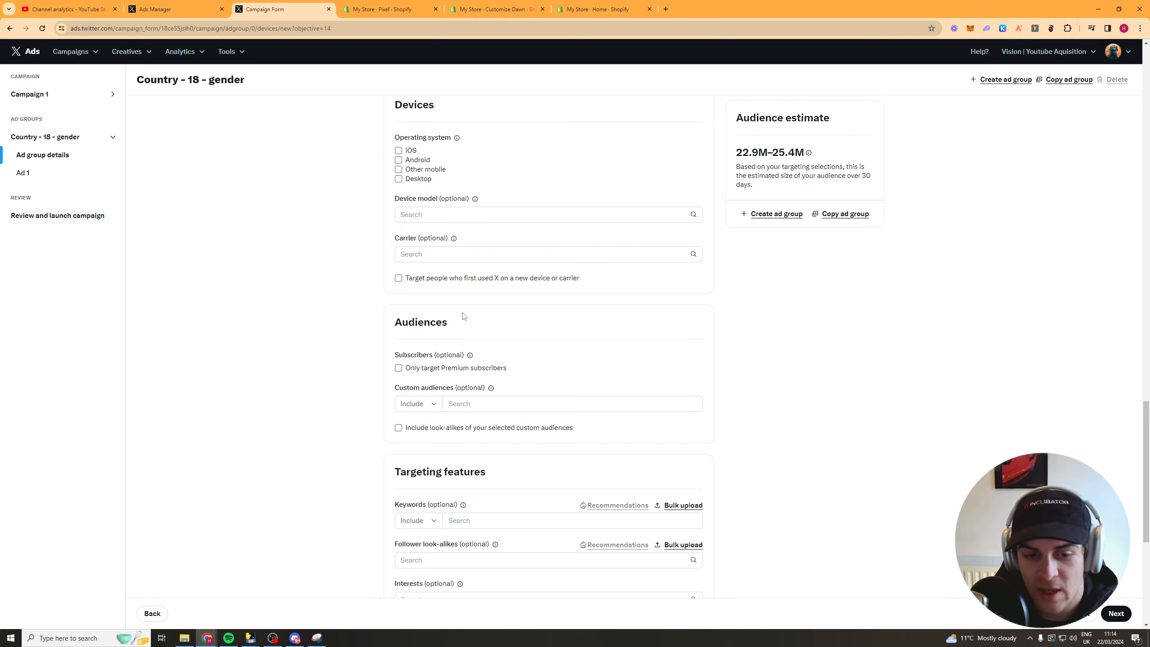
pyautogui.scroll(-2, 453, 336)
pyautogui.scroll(-2, 457, 300)
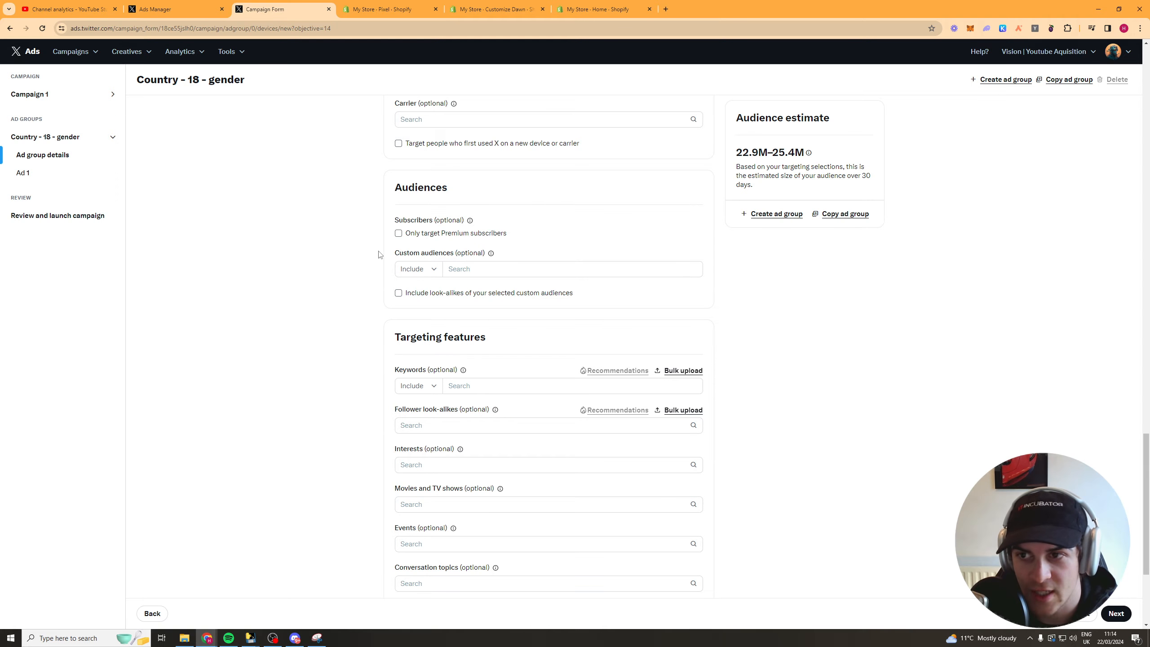
pyautogui.scroll(-3, 493, 322)
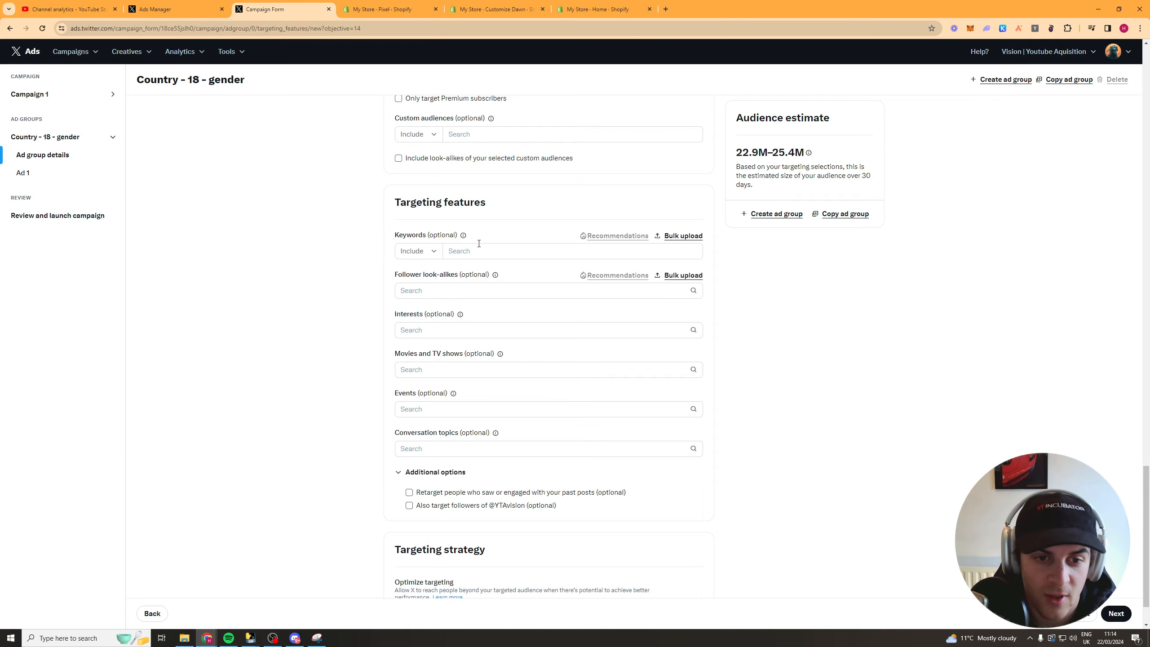
# Search the included keywords for "parent" and "baby", select "baby" and clear that selection again
pyautogui.click(416, 251)
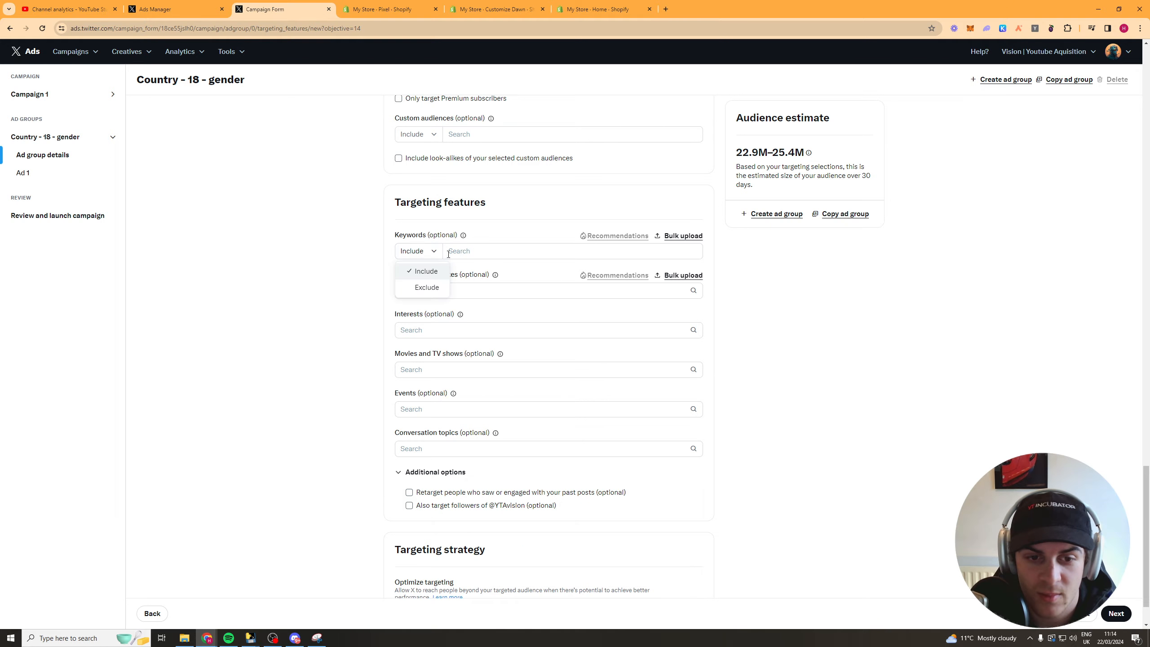
pyautogui.click(456, 251)
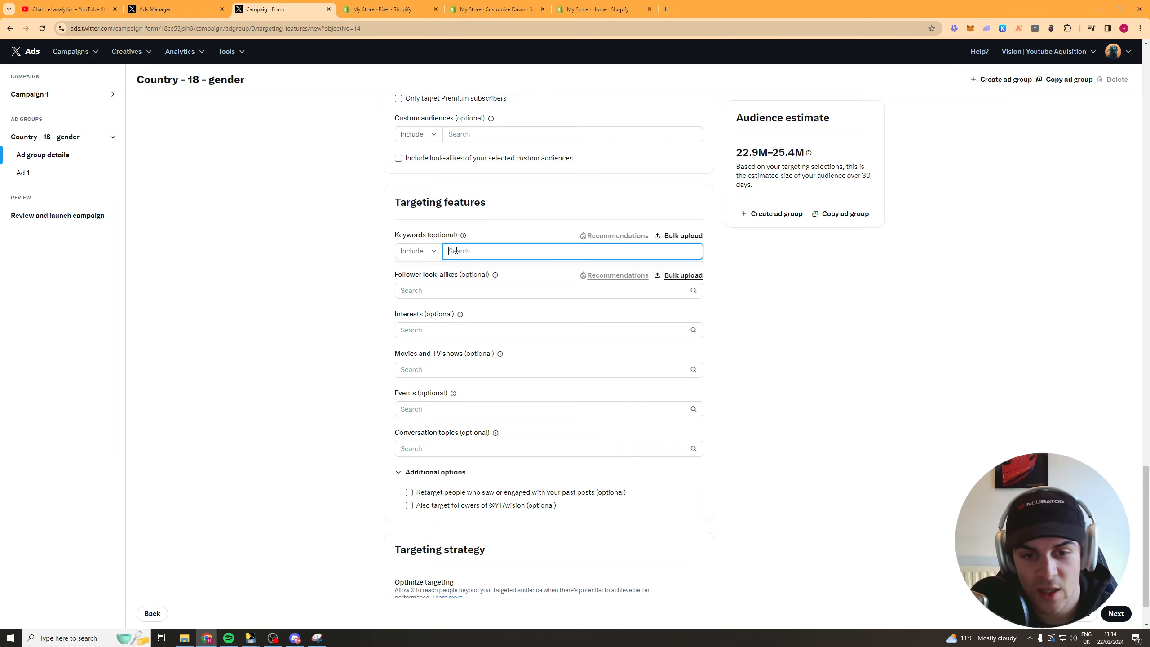
pyautogui.click(617, 237)
pyautogui.click(616, 254)
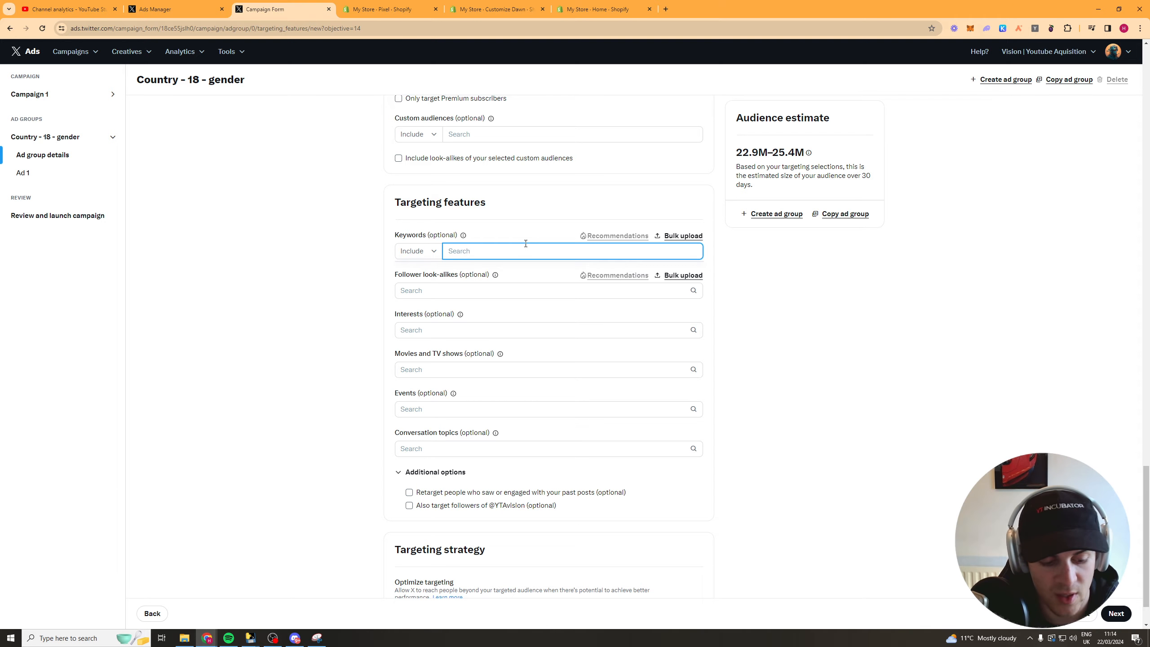
pyautogui.write('parent')
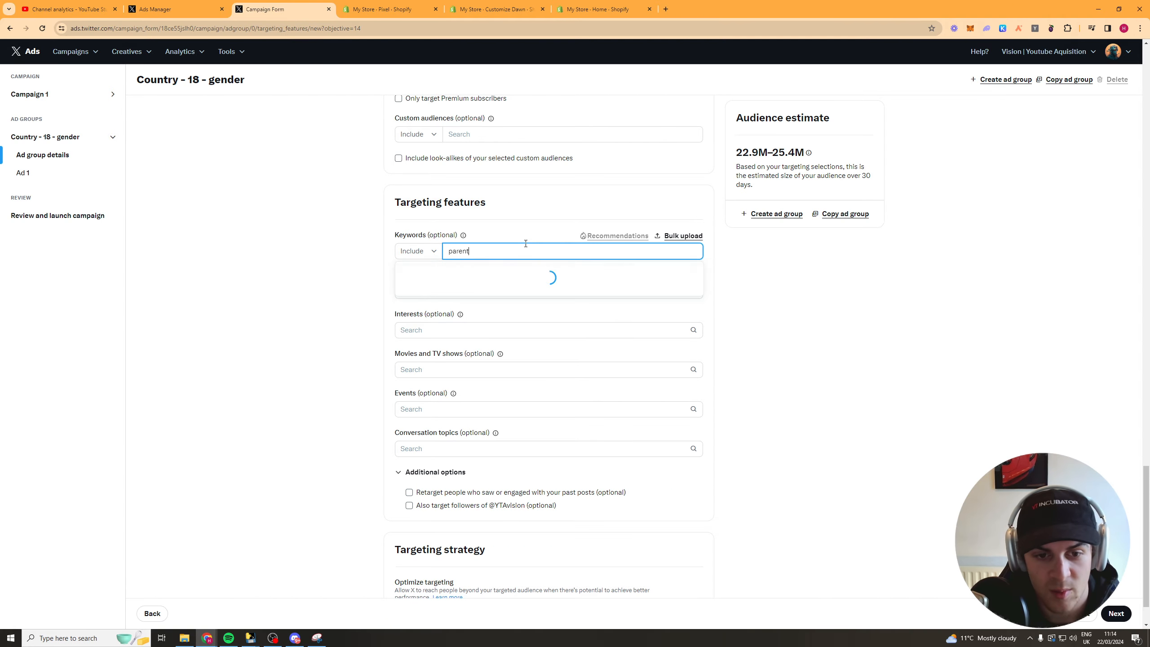
pyautogui.hotkey('ctrl', 'a')
pyautogui.write('baby')
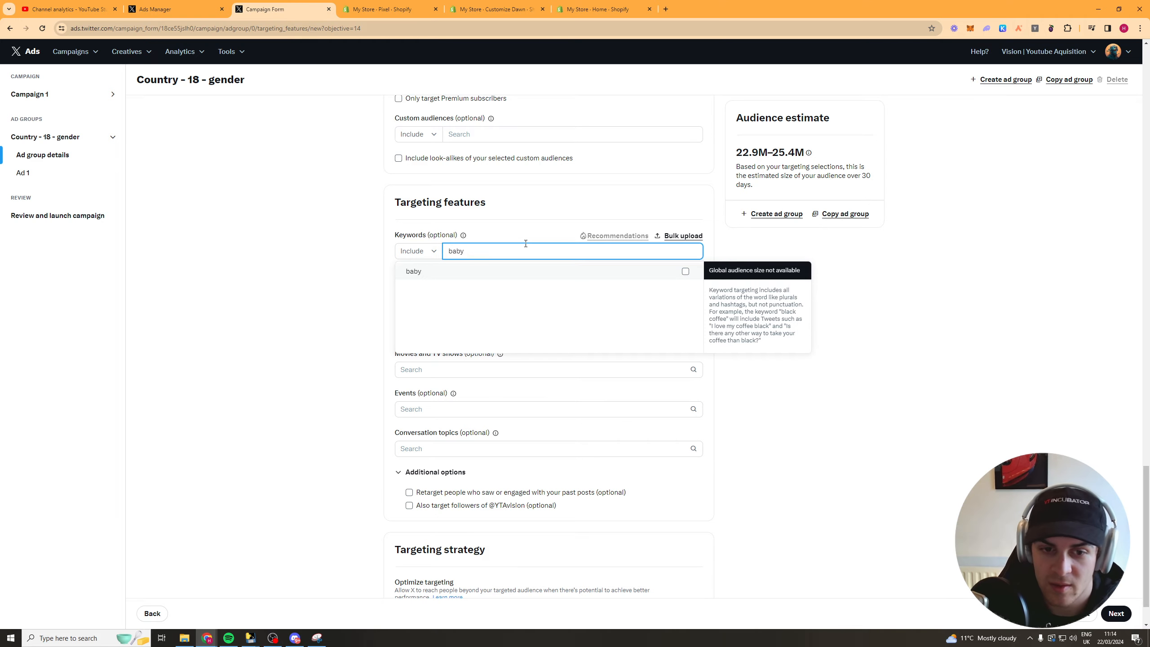
pyautogui.click(686, 272)
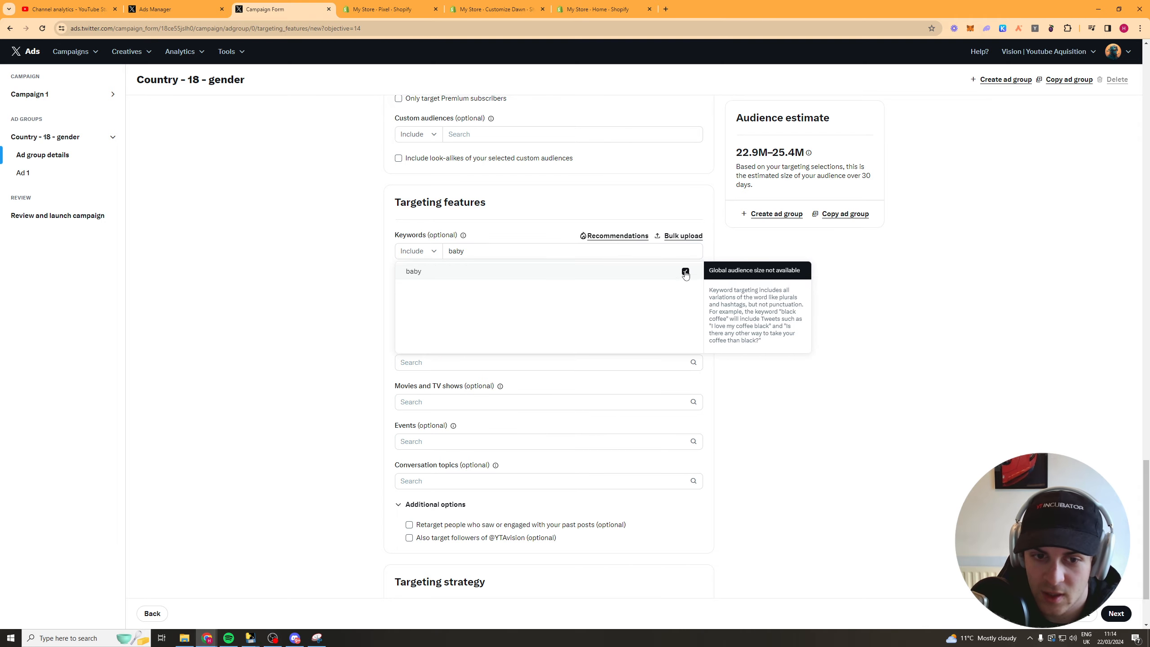
pyautogui.click(686, 272)
pyautogui.click(599, 253)
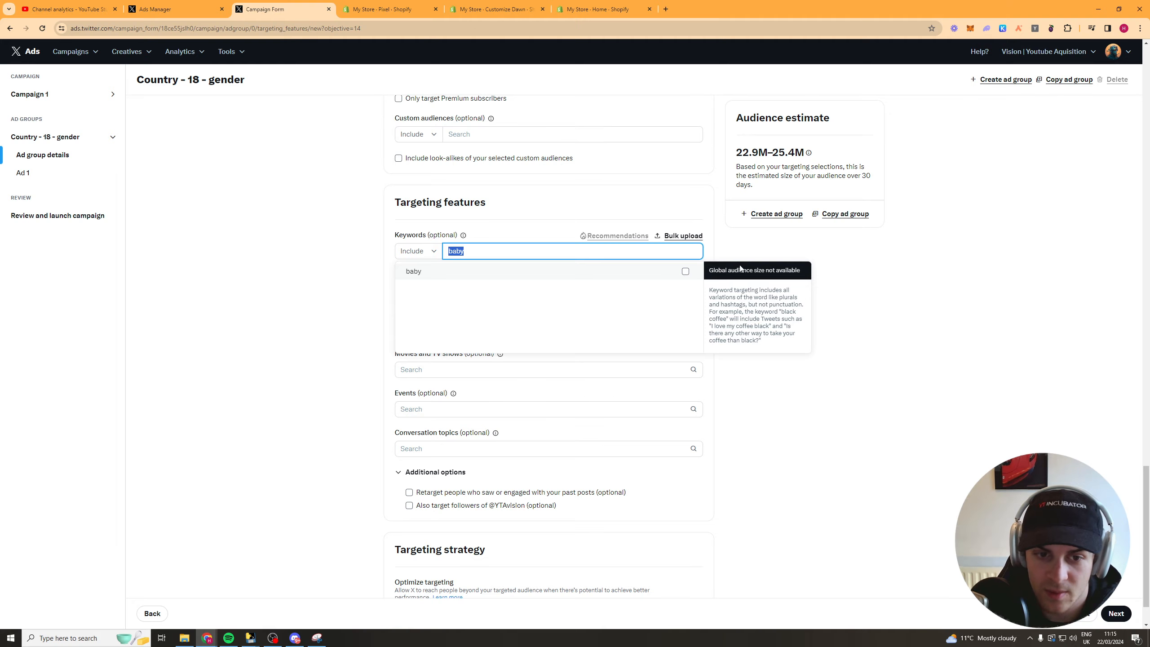
pyautogui.click(860, 266)
# Add "toys" as an included keyword in the targeting features, then remove it
pyautogui.click(438, 252)
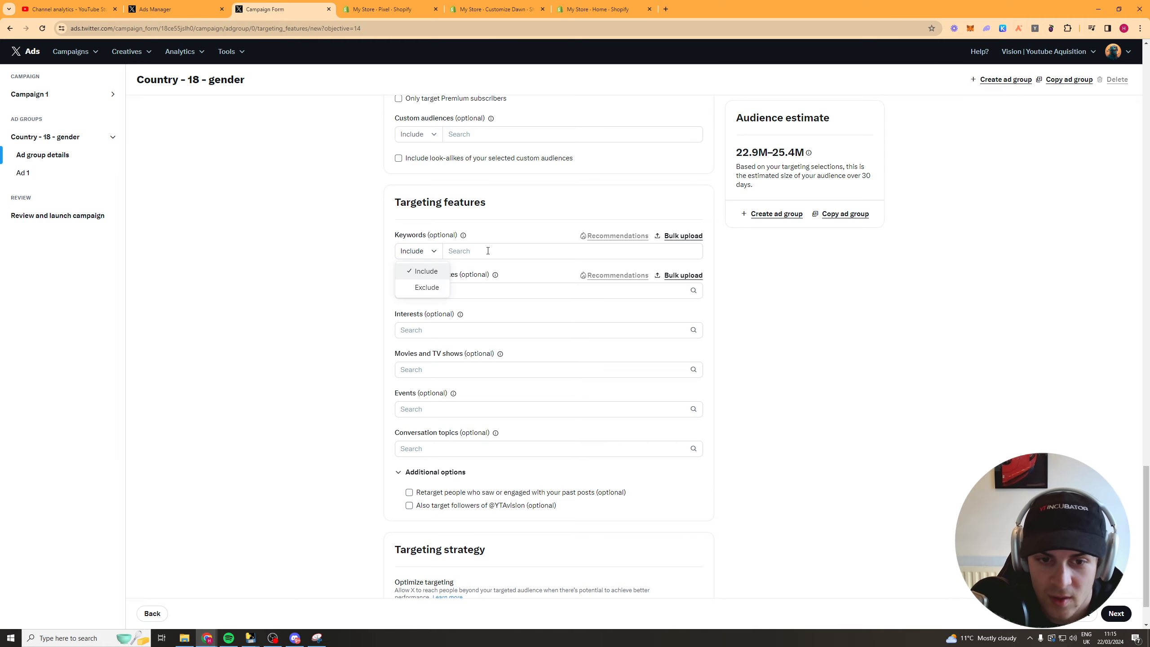
pyautogui.click(488, 251)
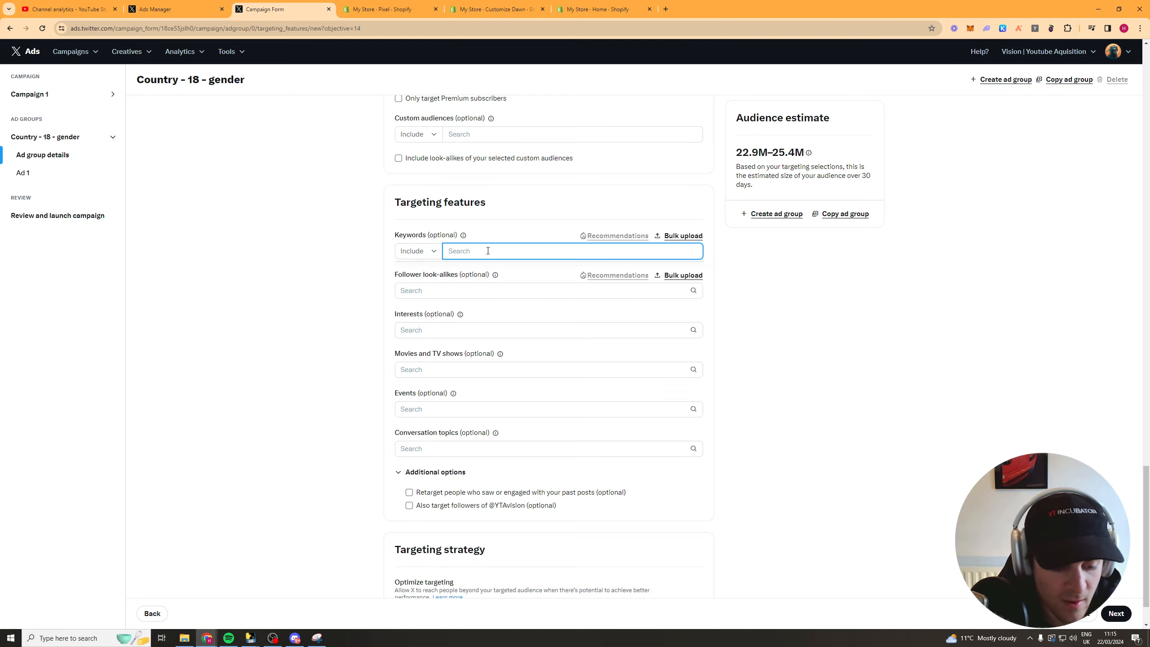
pyautogui.write('toys')
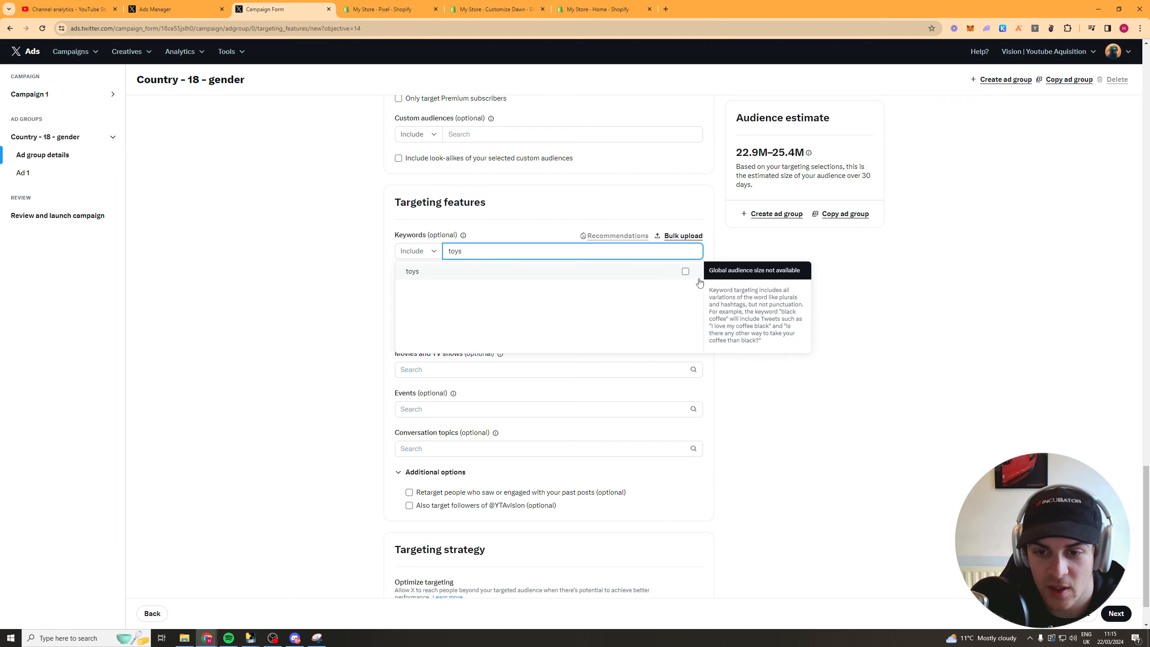
pyautogui.click(685, 271)
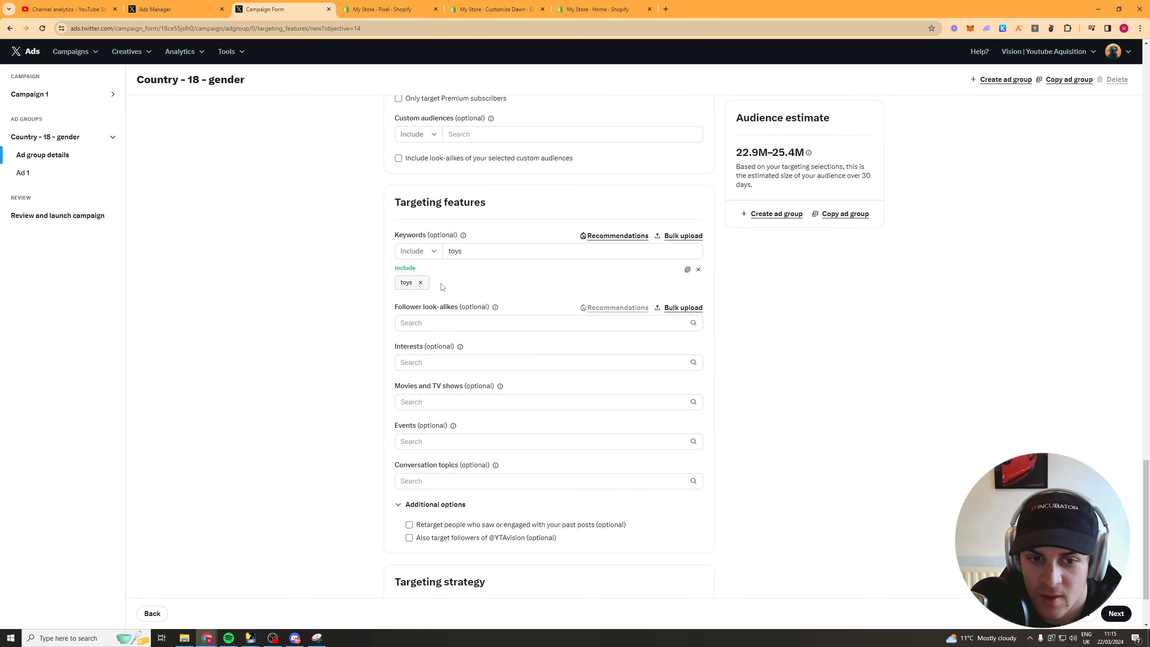
pyautogui.click(420, 282)
# Switch the keyword targeting to Exclude and add "dropshipping" as an excluded keyword
pyautogui.click(418, 251)
pyautogui.click(414, 287)
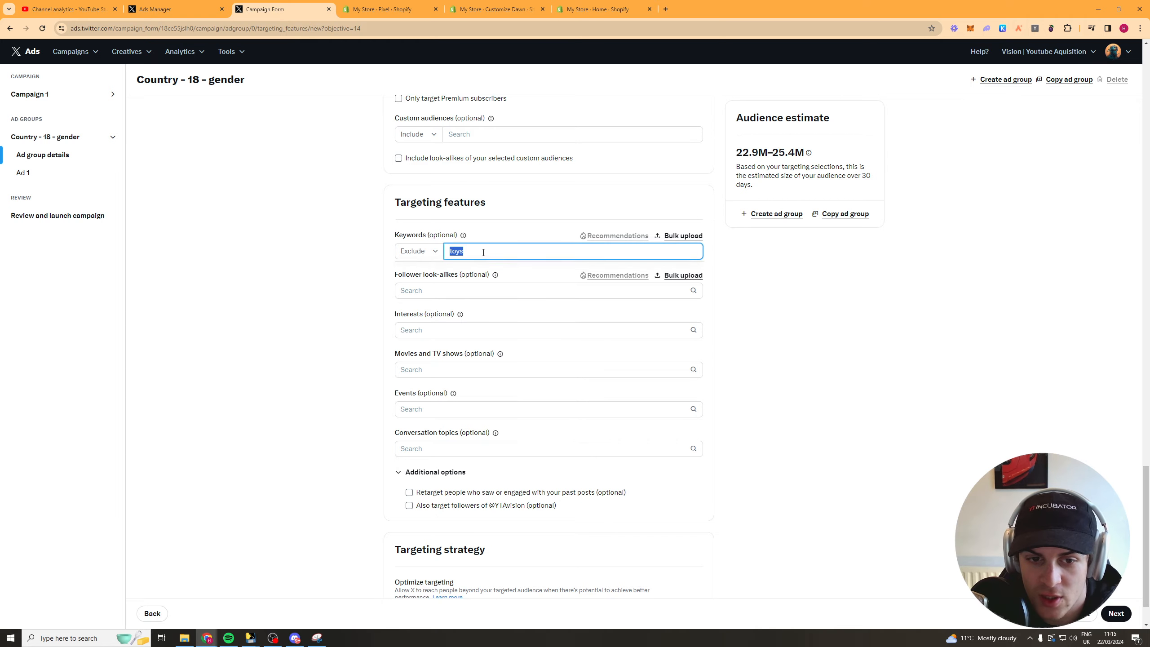
pyautogui.write('d')
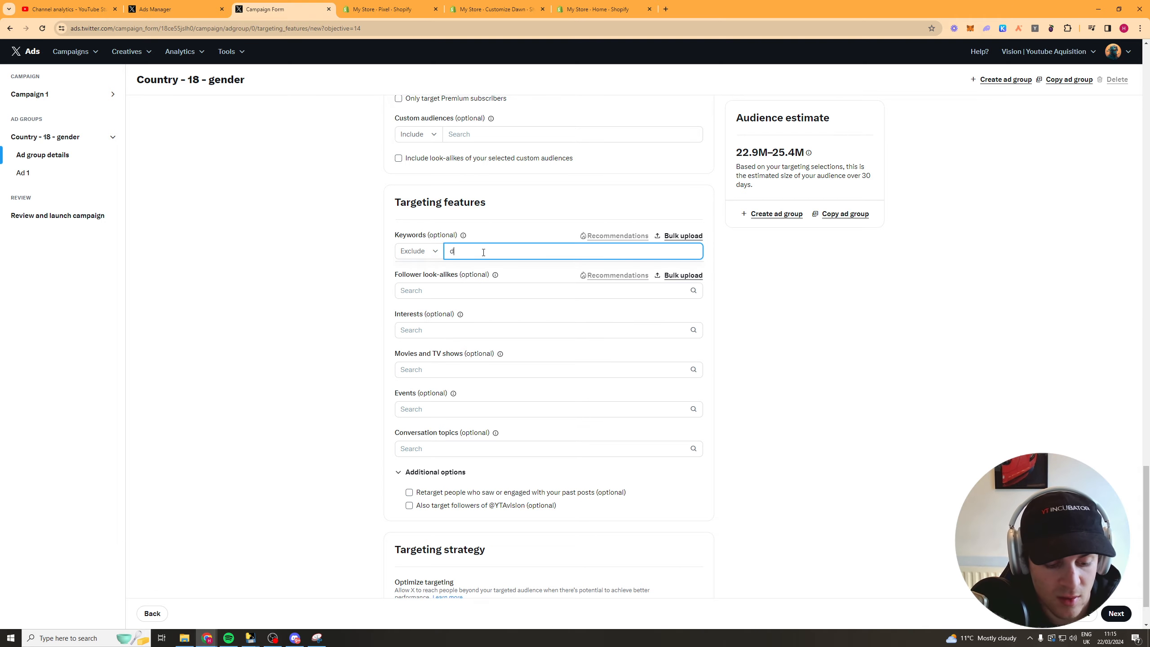
pyautogui.write('ropshipping')
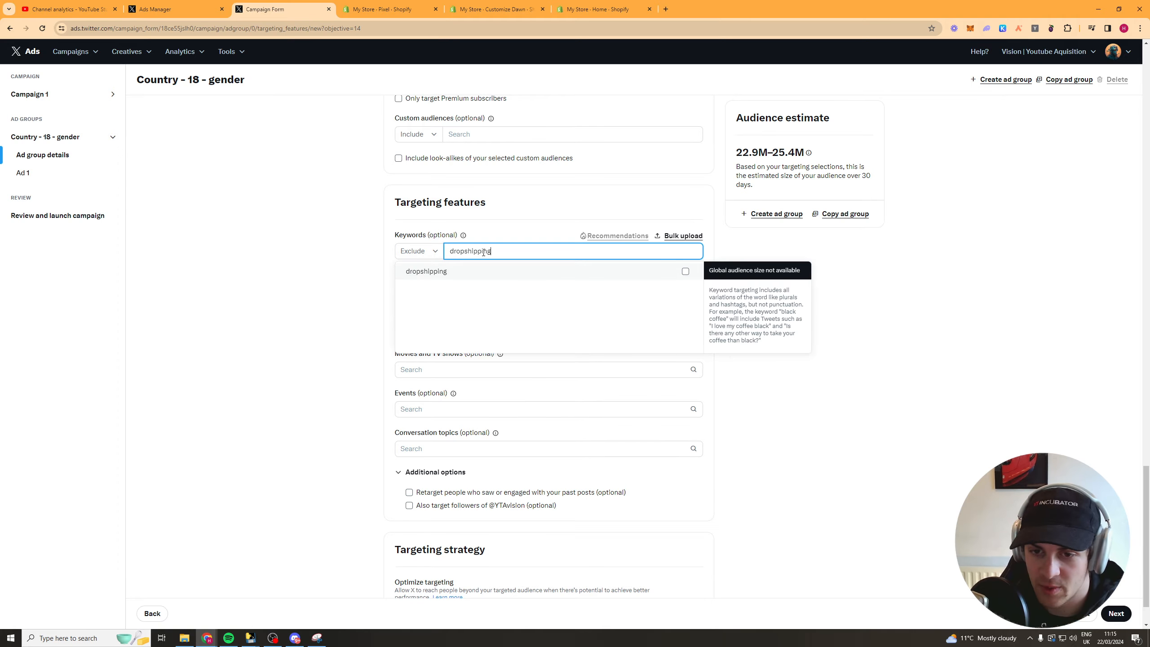
pyautogui.click(652, 271)
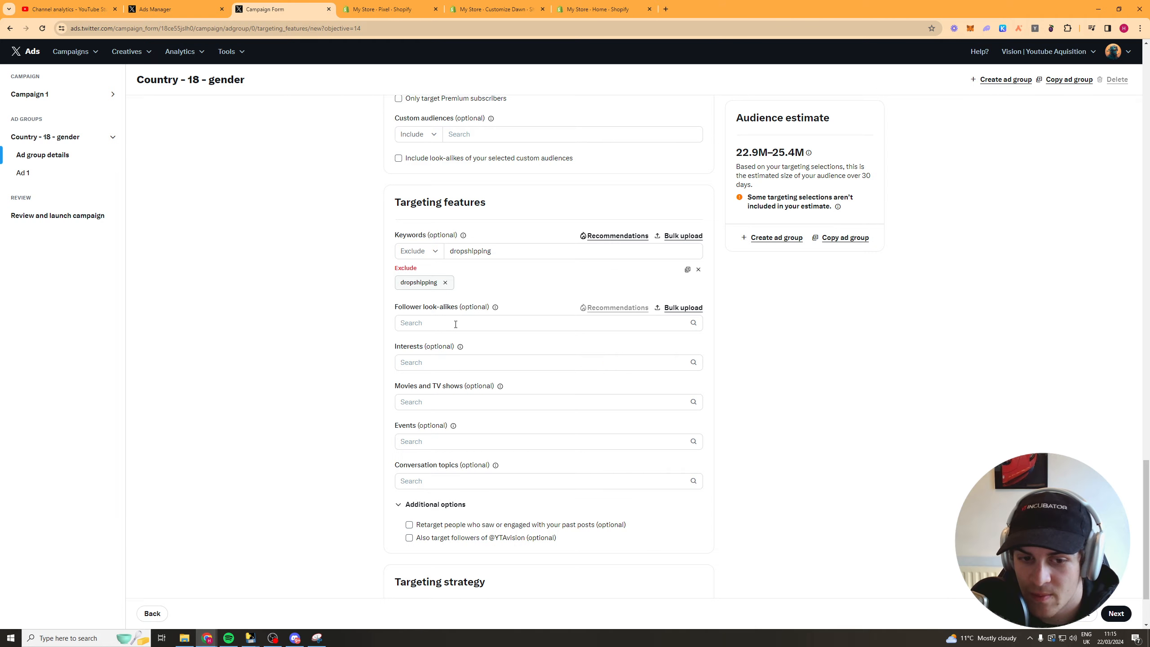
# Look through the available interest categories in the targeting features without selecting any
pyautogui.click(467, 366)
pyautogui.click(757, 367)
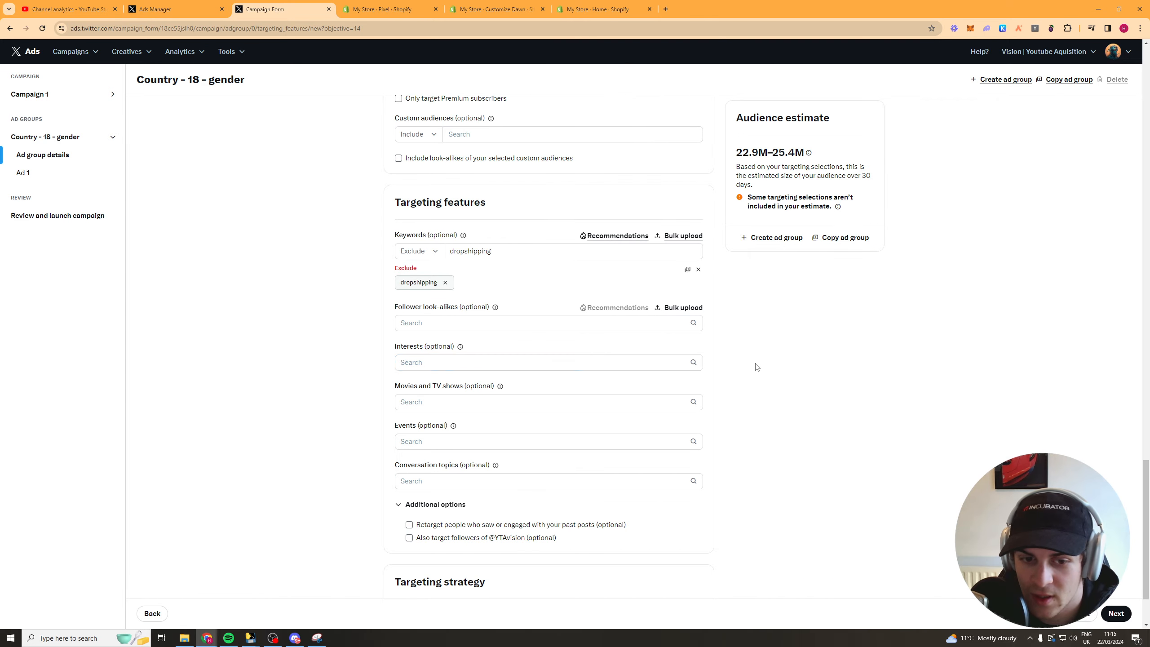
pyautogui.scroll(-1, 565, 341)
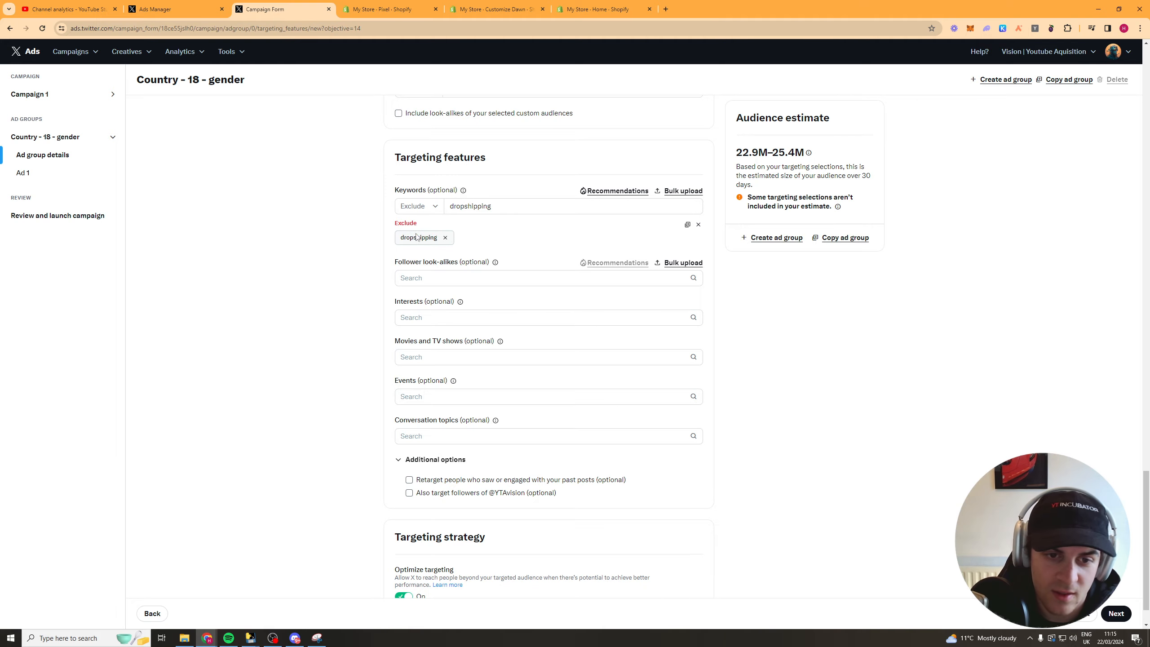
pyautogui.click(431, 317)
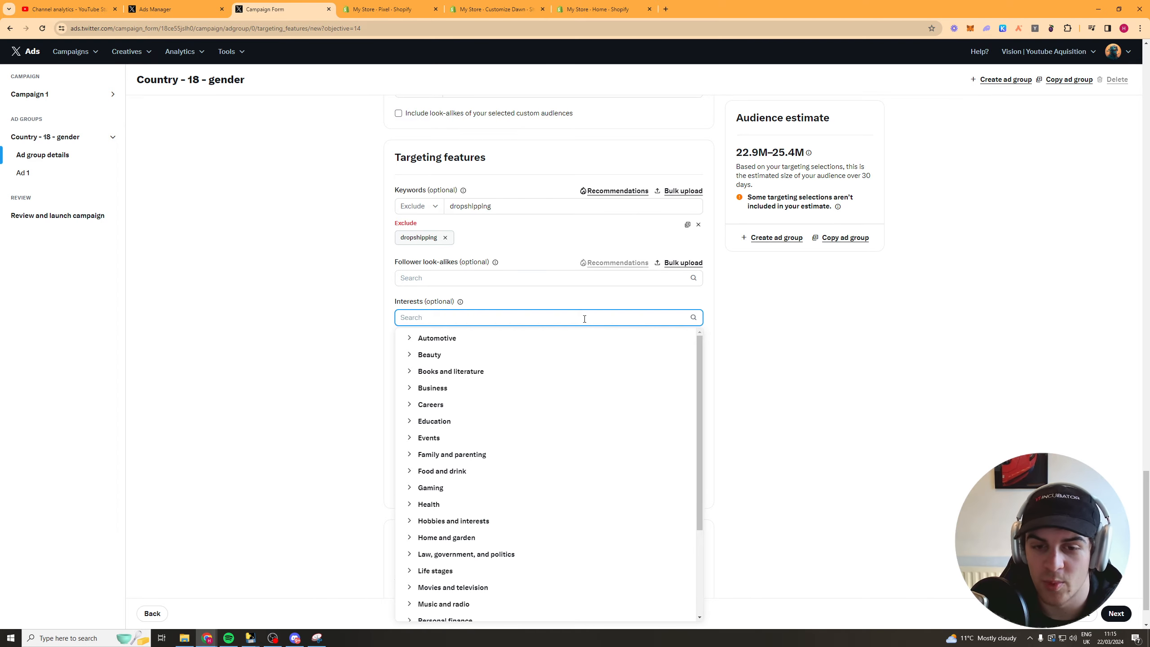
pyautogui.click(496, 200)
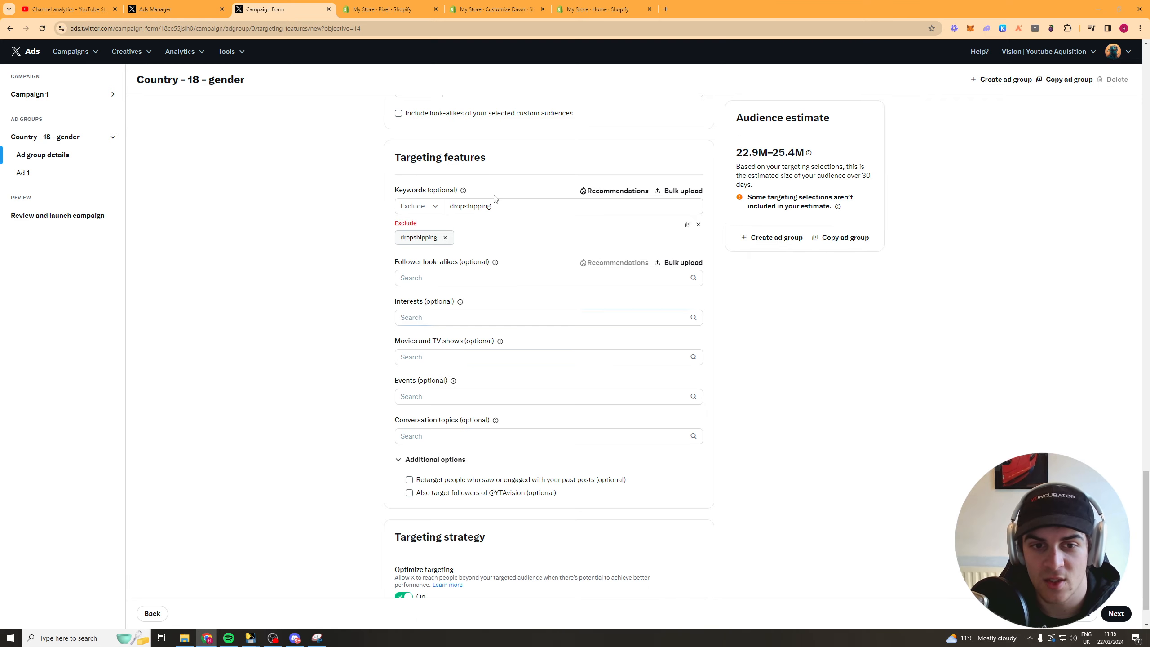
pyautogui.click(531, 203)
pyautogui.click(892, 313)
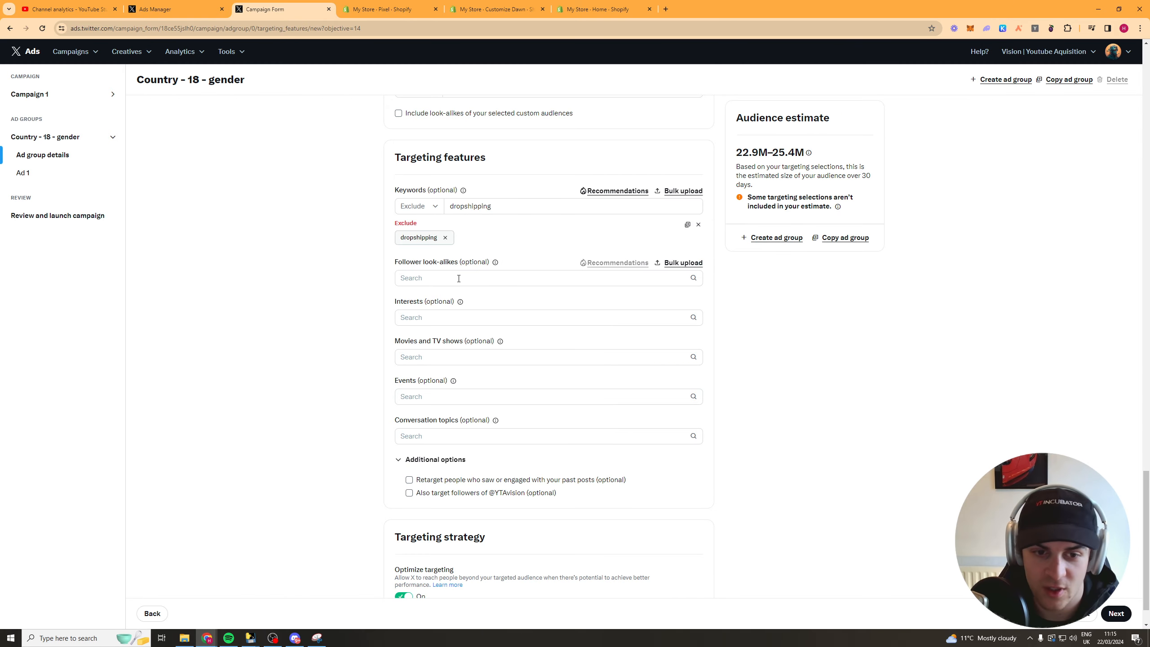
# Search the interests for "baby" and include Style and fashion — Baby apparel
pyautogui.click(455, 314)
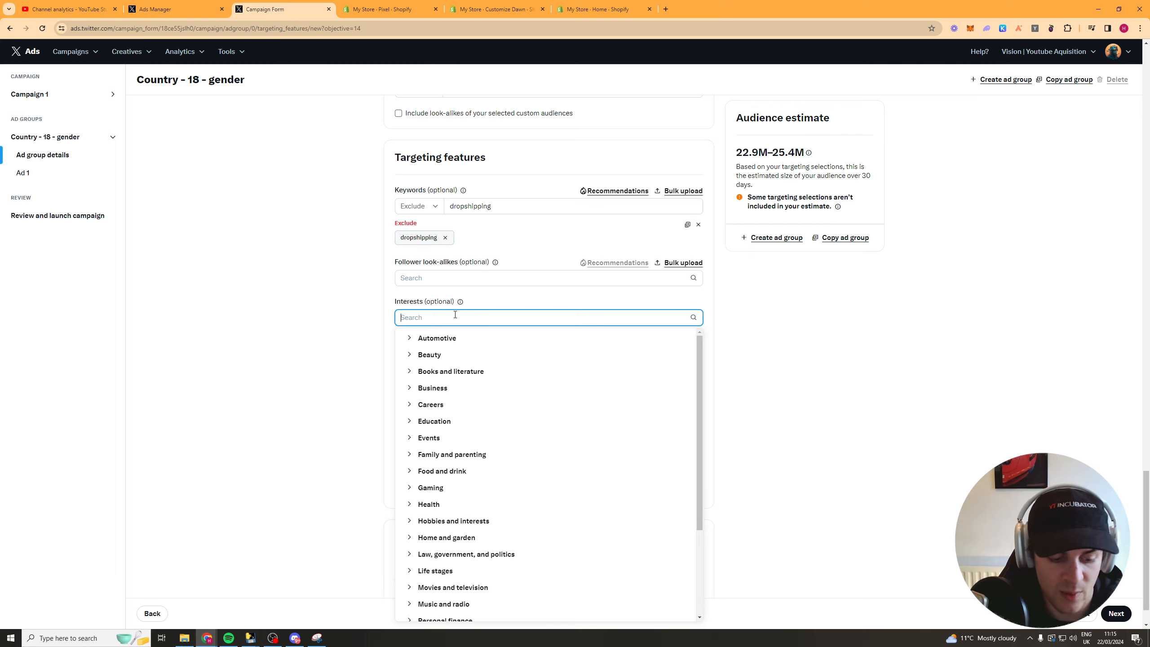
pyautogui.write('baby')
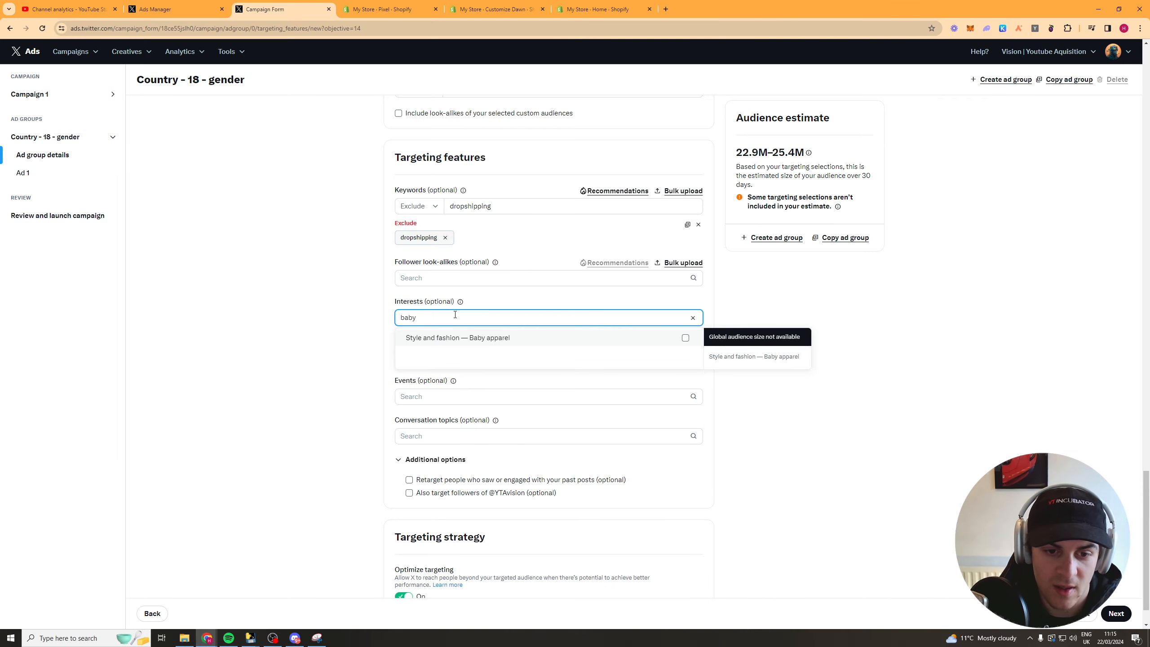
pyautogui.click(496, 346)
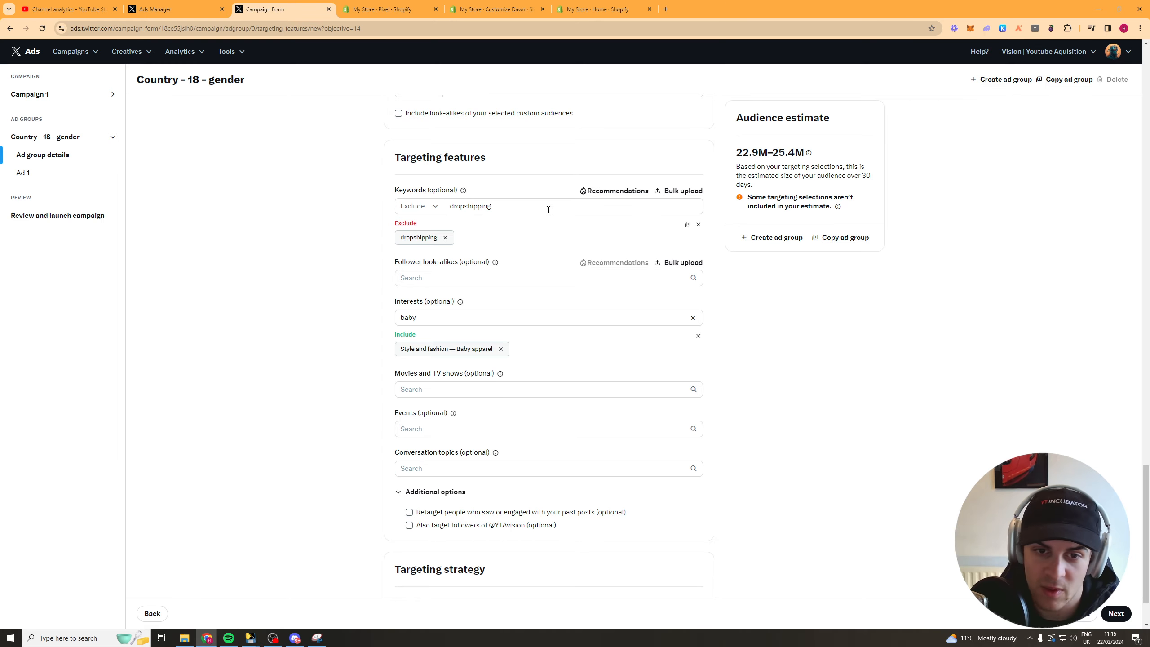
# Collapse and reopen the additional targeting options, then turn Optimize targeting off and back on
pyautogui.scroll(-2, 483, 298)
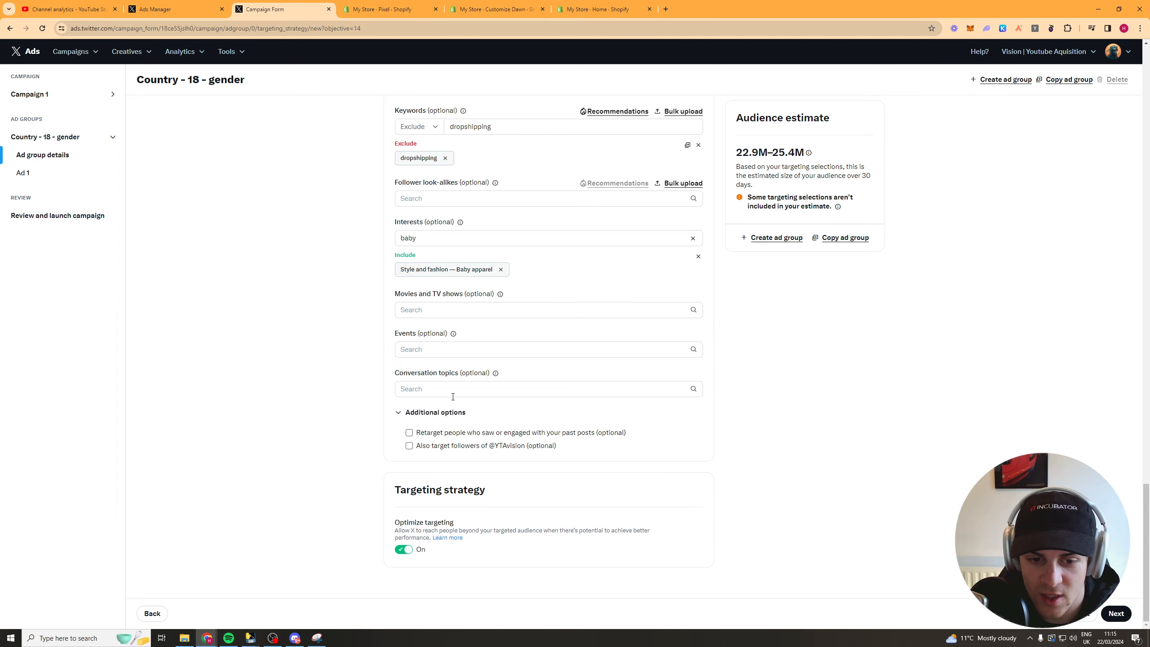
pyautogui.click(410, 413)
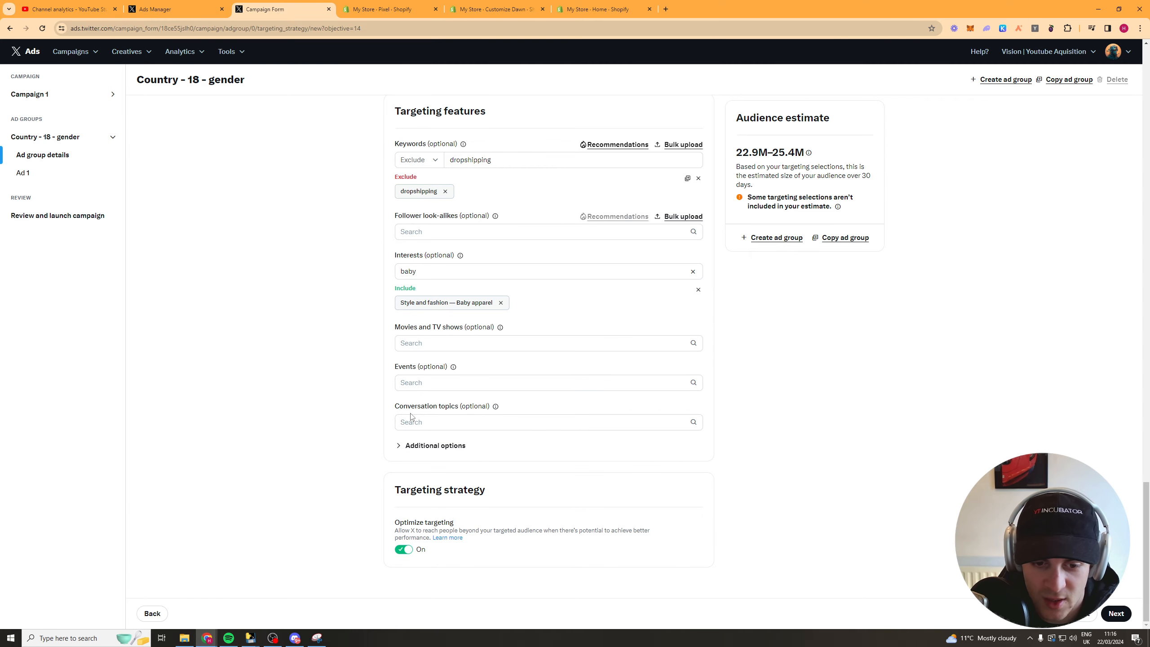
pyautogui.click(409, 442)
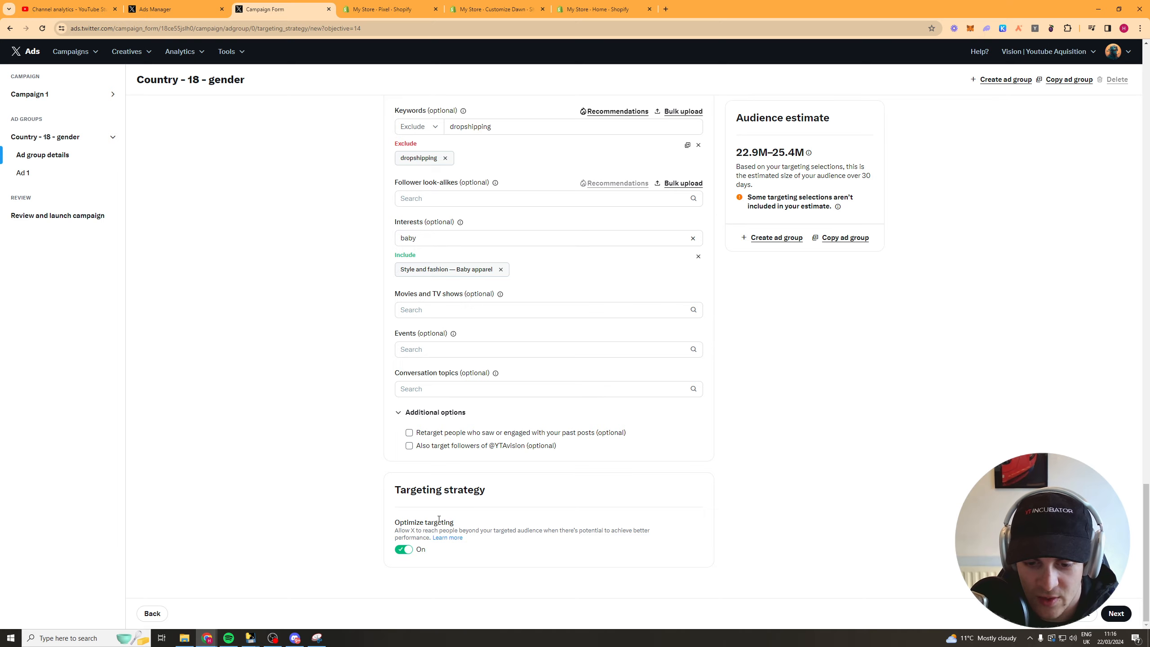
pyautogui.moveTo(466, 530); pyautogui.dragTo(401, 545)
pyautogui.click(400, 550)
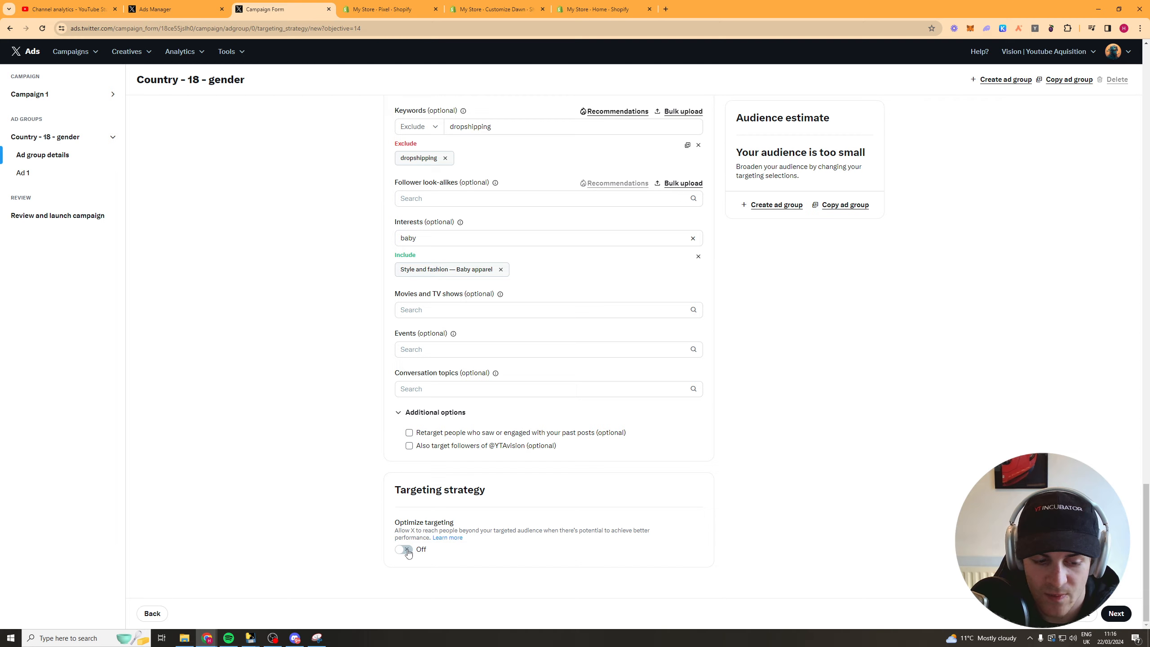
pyautogui.click(407, 551)
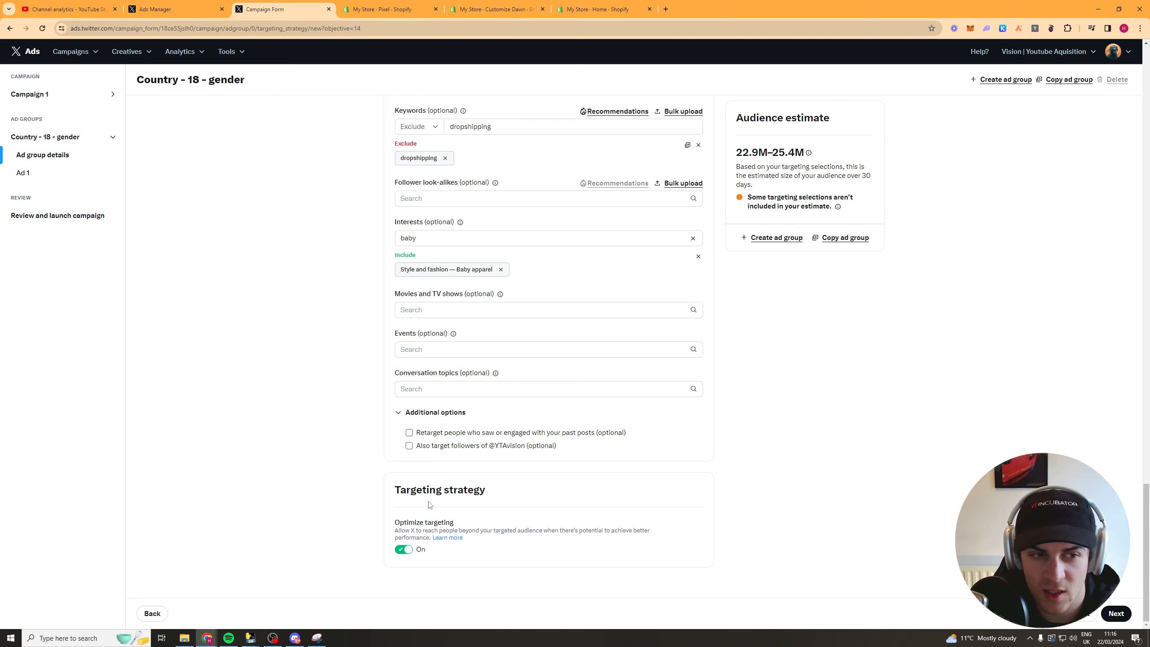
# Continue from the ad group to the ad details and rename the ad as "A 1"
pyautogui.click(1114, 615)
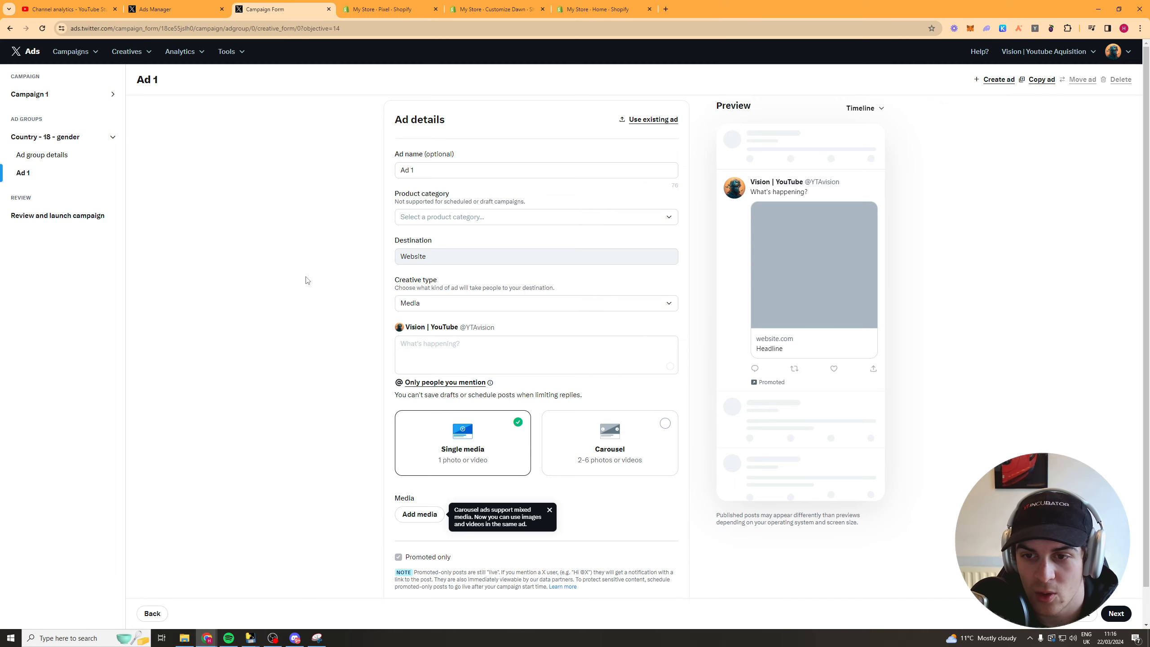
pyautogui.tripleClick(392, 176)
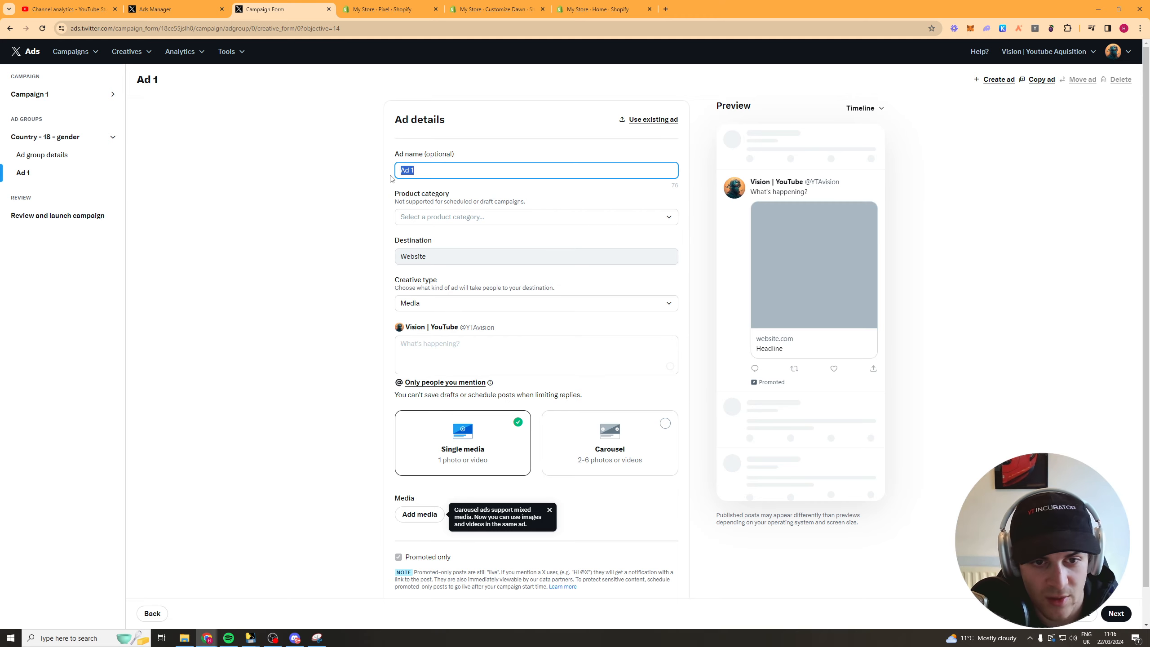
pyautogui.write('A 1')
pyautogui.click(331, 210)
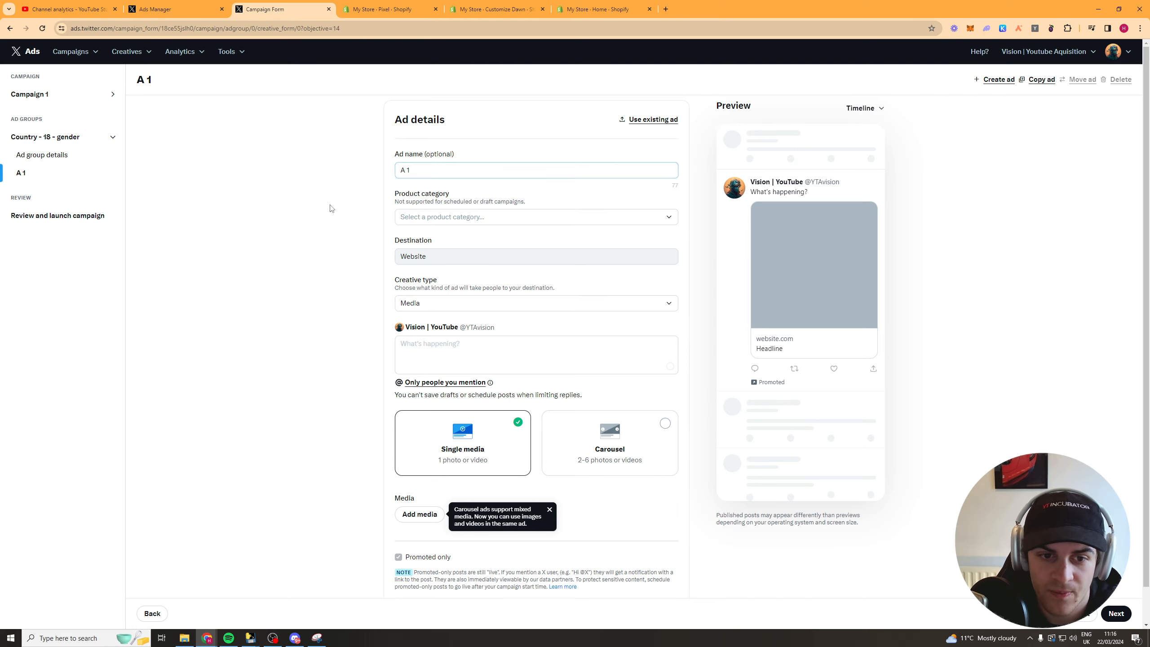
# Check the ad's destination and the available creative types, keeping Media as the creative type
pyautogui.scroll(-1, 331, 211)
pyautogui.doubleClick(434, 221)
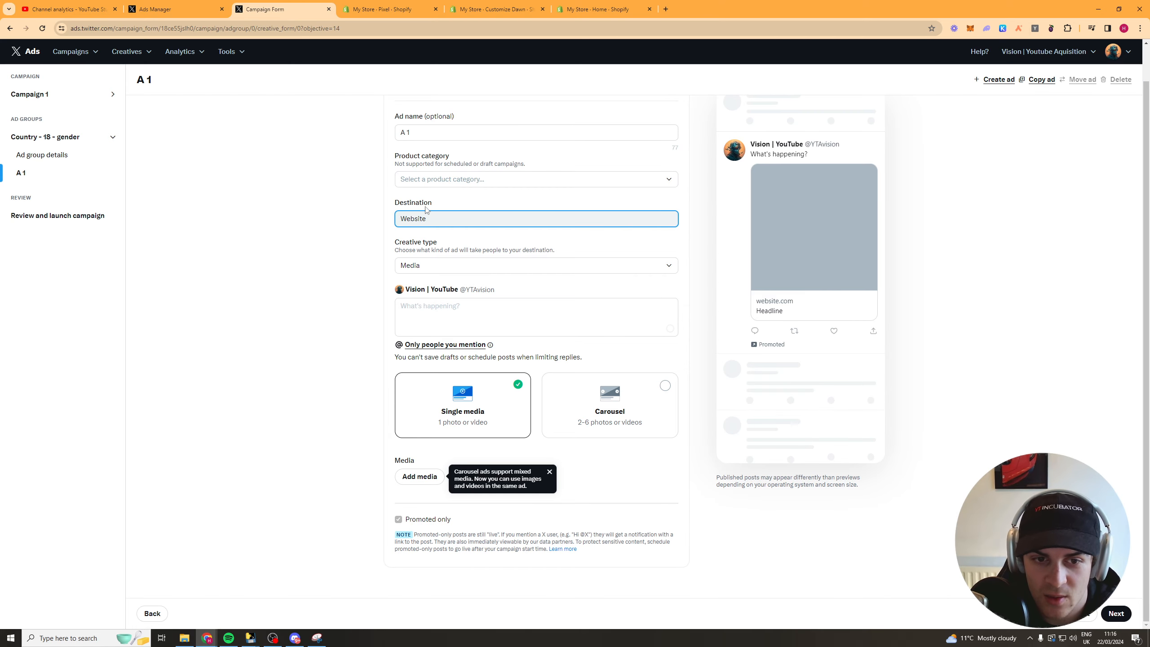
pyautogui.click(436, 264)
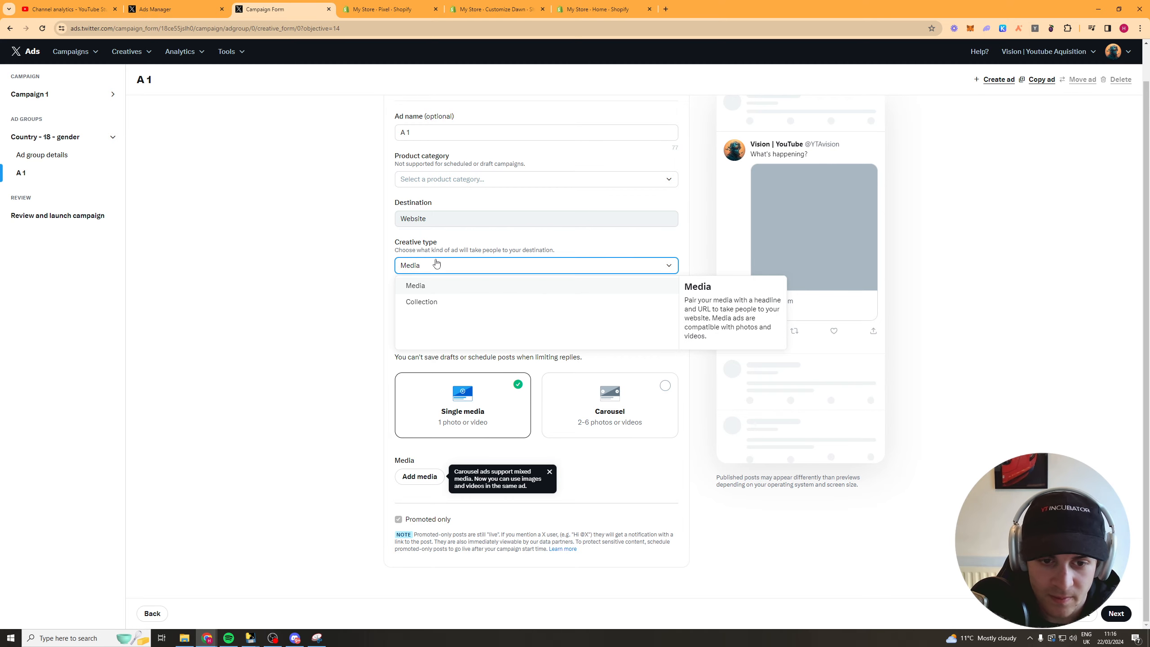
pyautogui.click(516, 244)
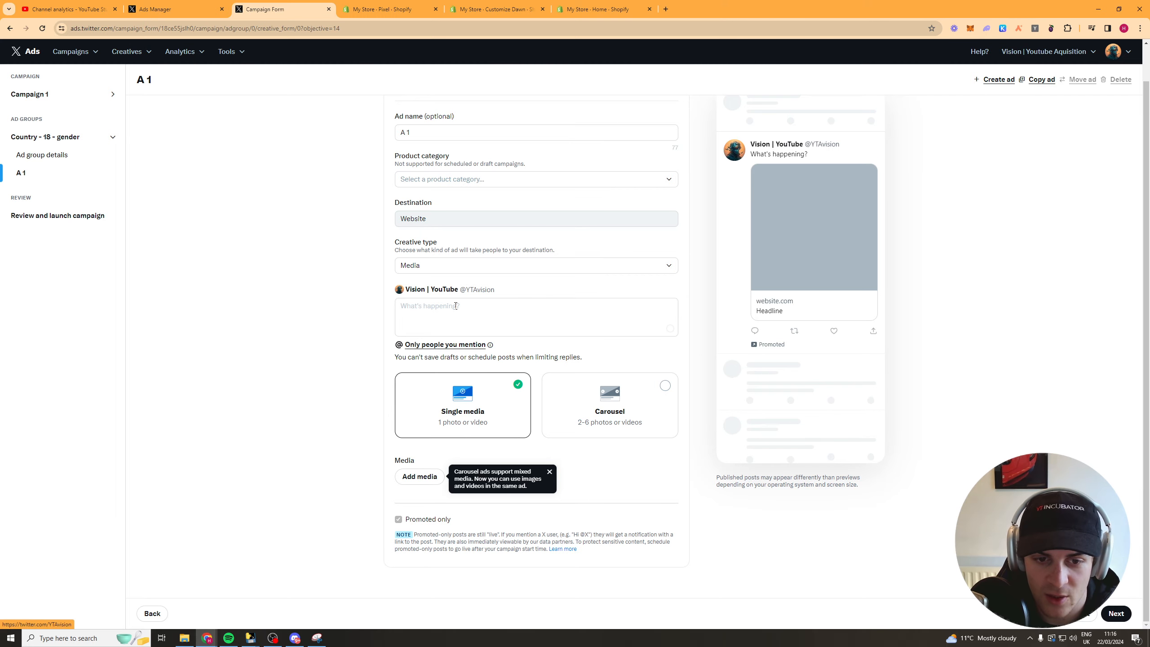
# Write the ad's post text as "Struggling to get your baby to sleep? This device is a game changer."
pyautogui.click(555, 298)
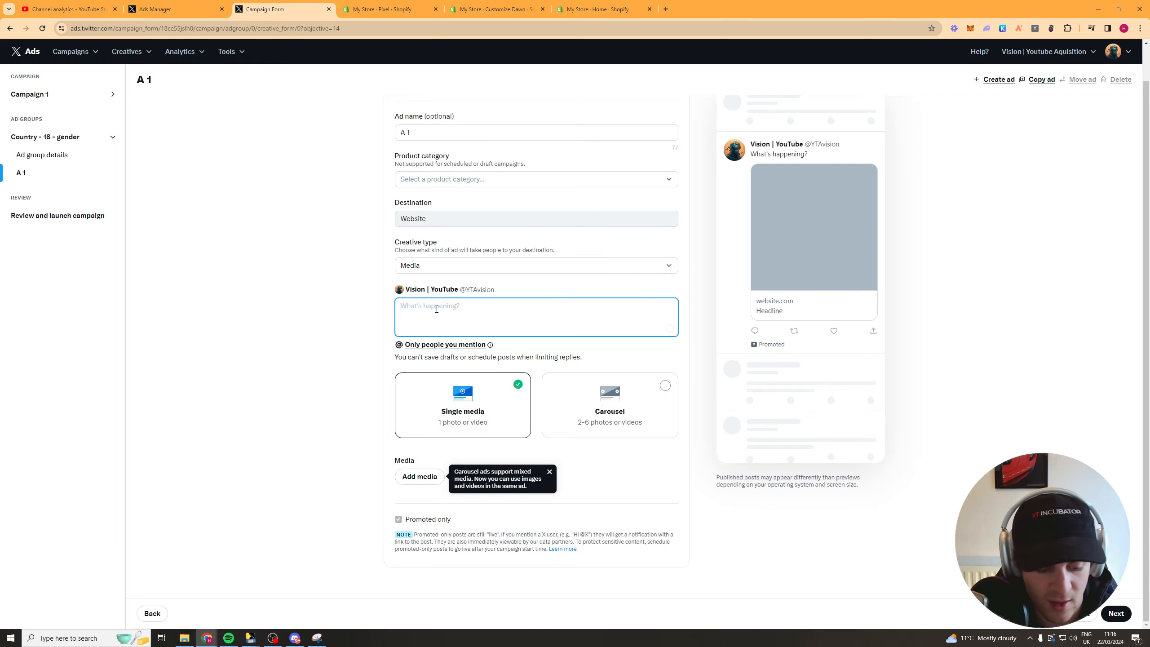
pyautogui.write('Struggling to ')
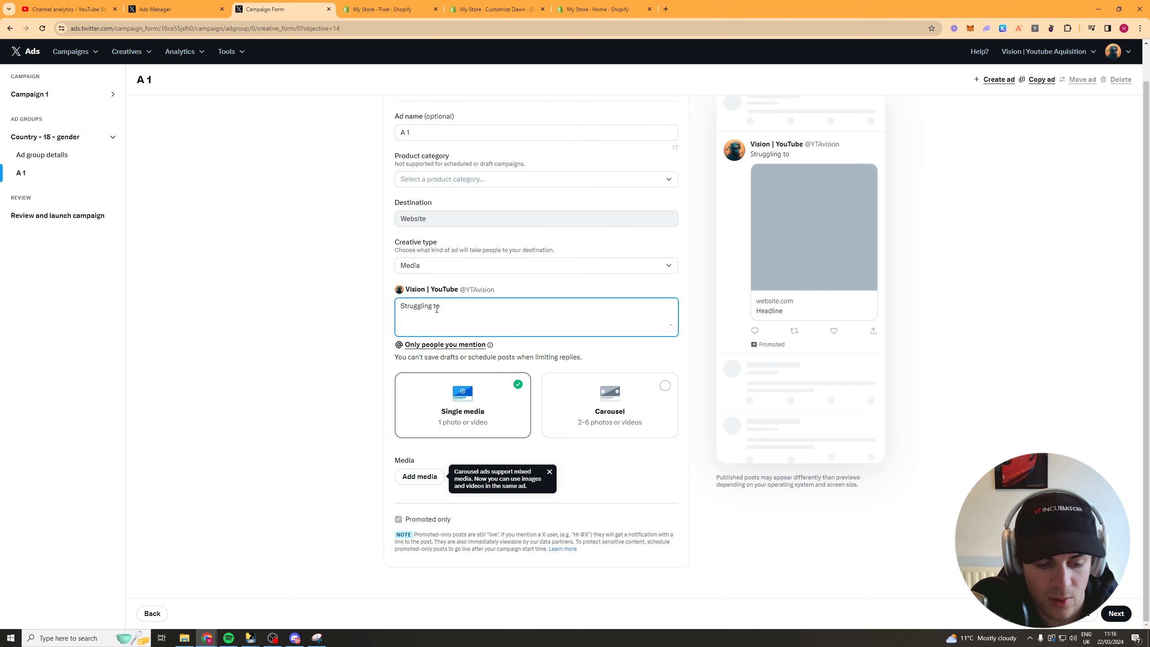
pyautogui.write('get your baby to s')
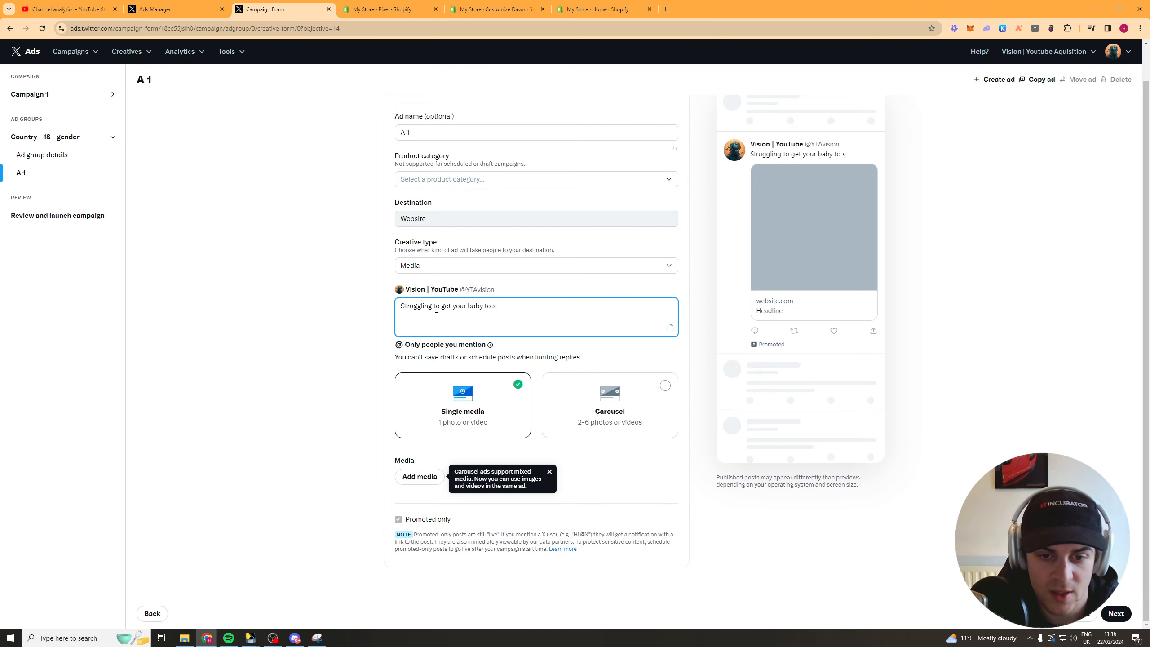
pyautogui.write('leep')
pyautogui.write('?')
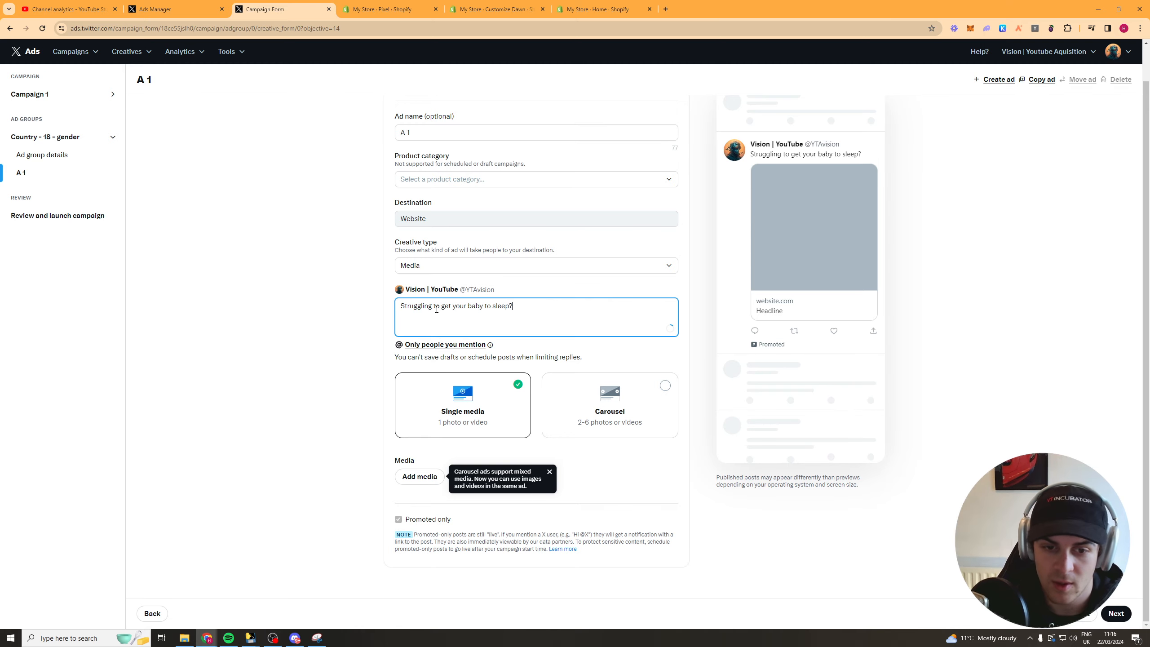
pyautogui.moveTo(758, 154); pyautogui.dragTo(781, 161)
pyautogui.click(781, 161)
pyautogui.click(582, 310)
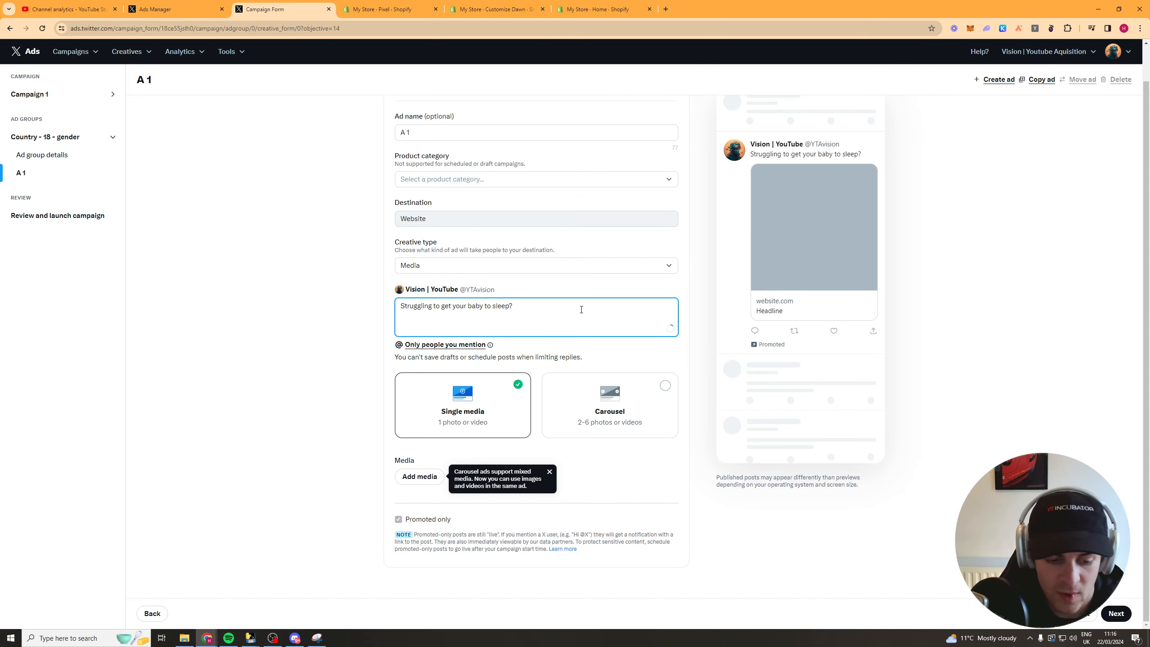
pyautogui.write('This device')
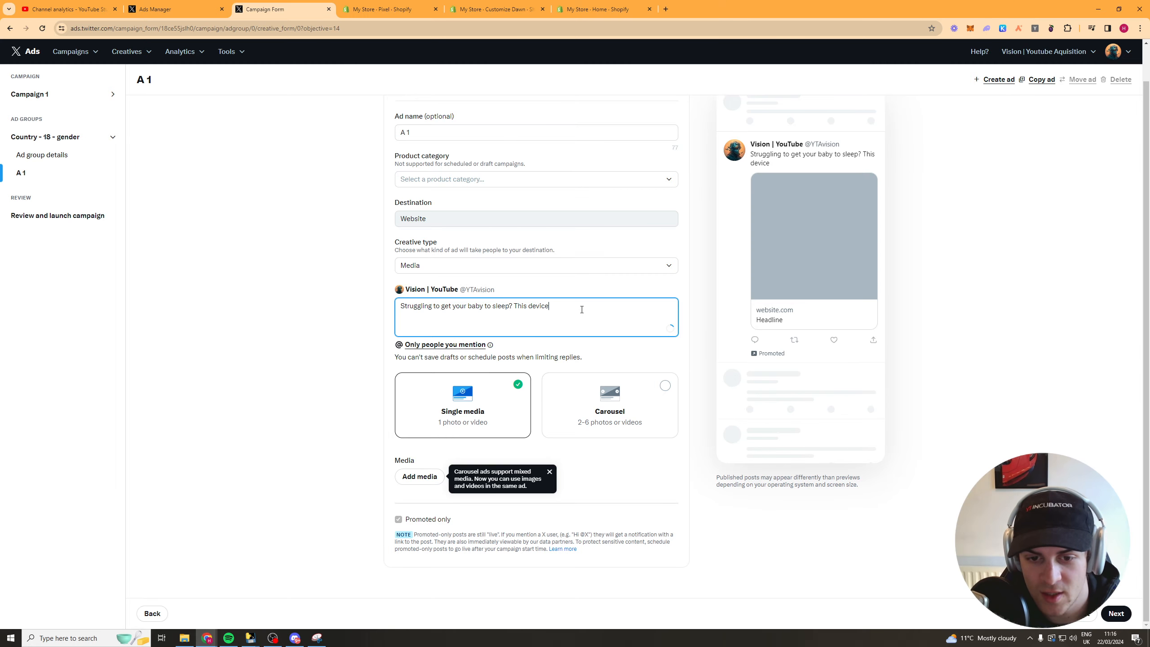
pyautogui.write(' chs a game changer,')
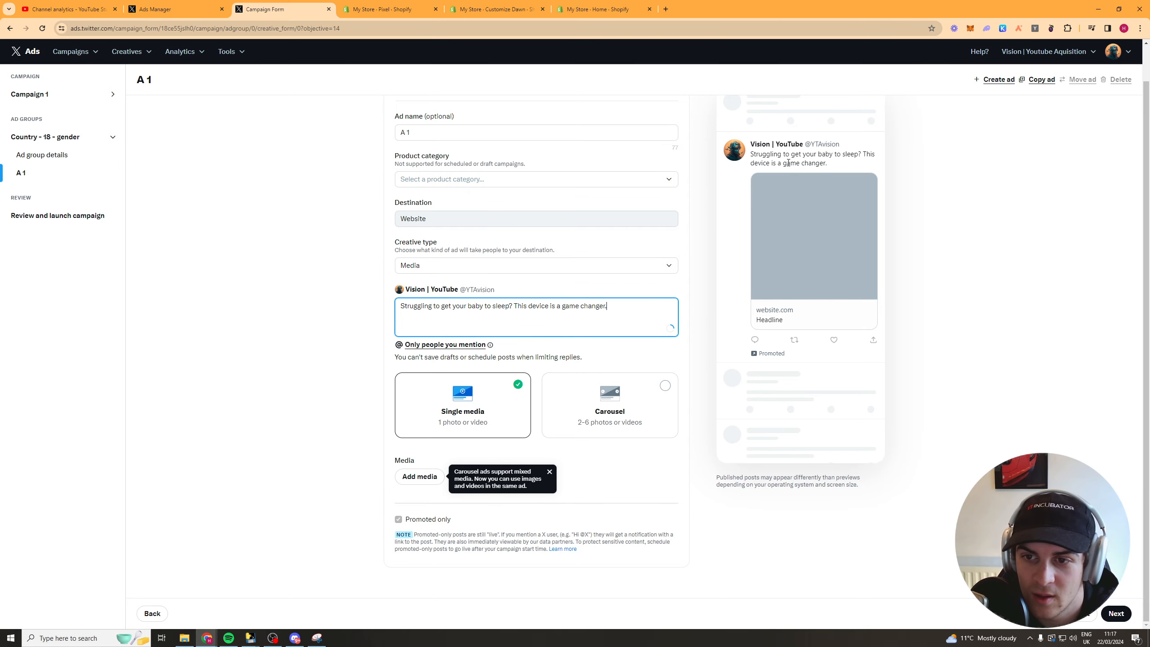
# Dismiss the carousel tip and add the Apple Watch Series 8 photo as the ad's single media
pyautogui.click(553, 480)
pyautogui.click(550, 473)
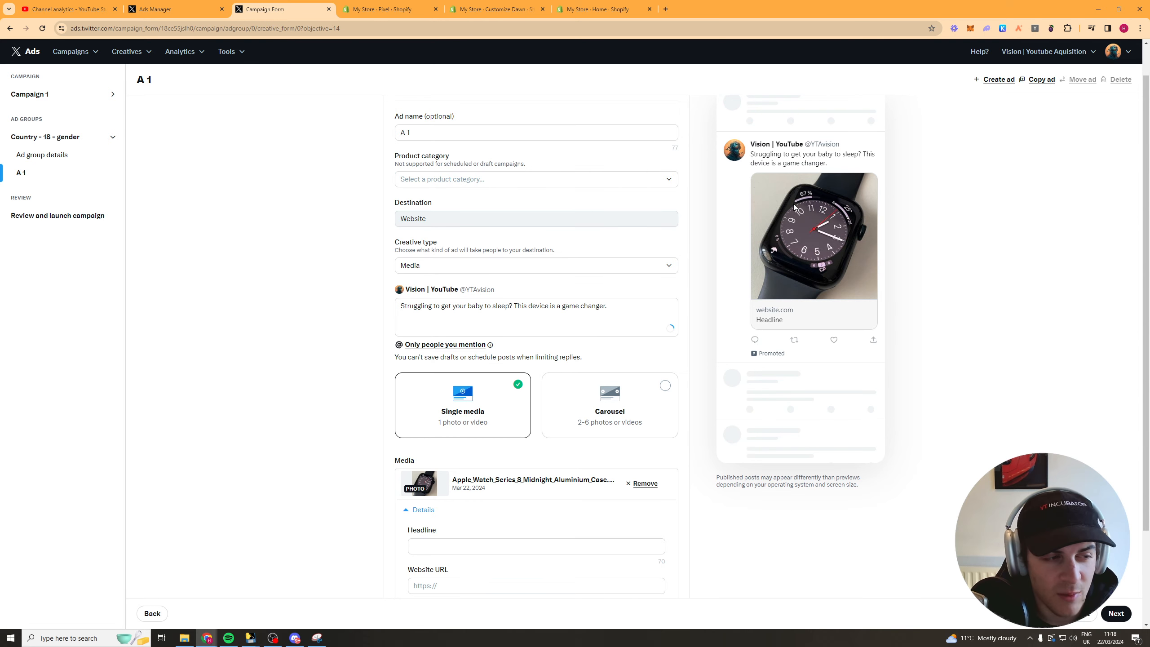
pyautogui.scroll(-3, 912, 224)
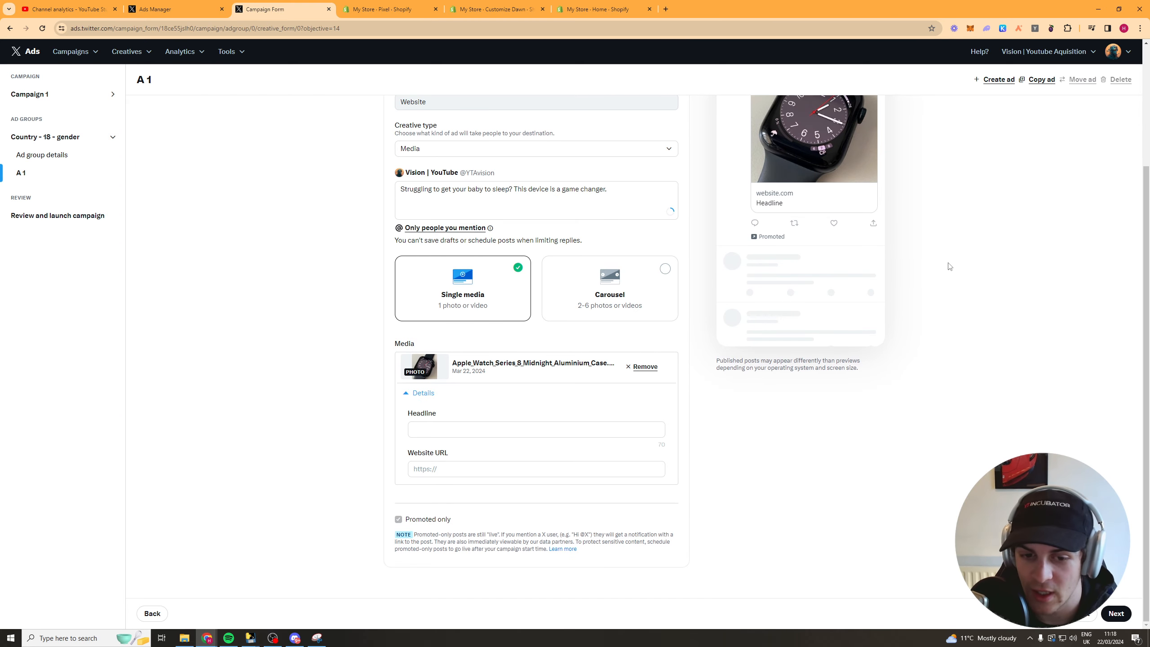
pyautogui.scroll(2, 950, 266)
pyautogui.scroll(-2, 950, 266)
pyautogui.scroll(3, 950, 266)
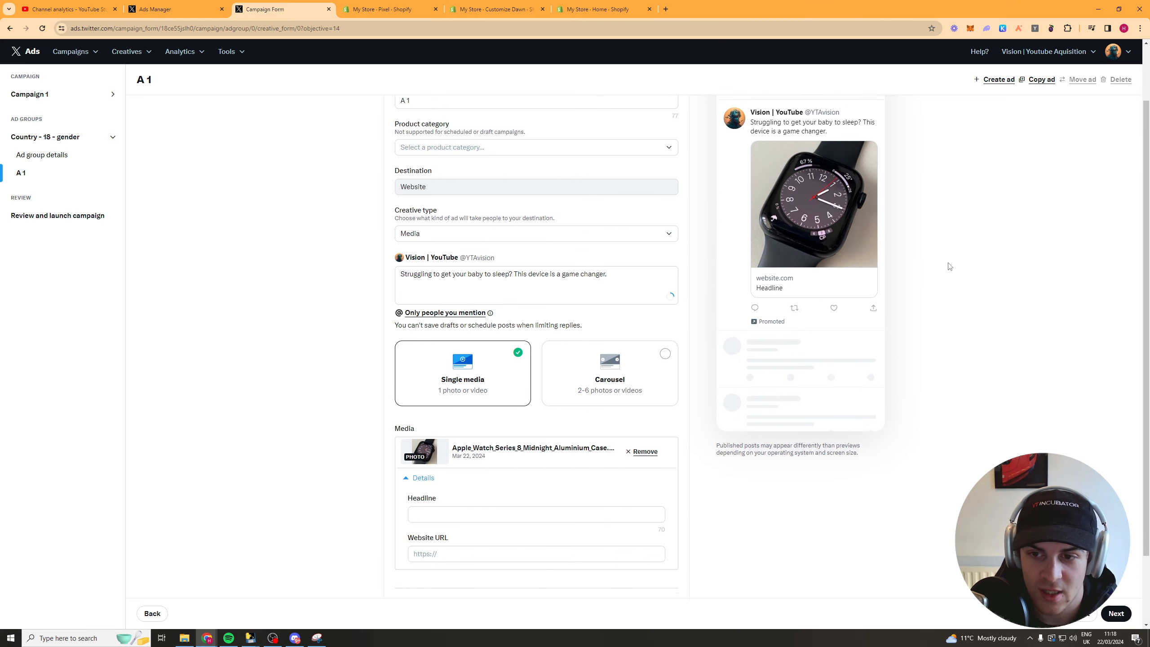
pyautogui.scroll(-2, 950, 266)
# Enter the media headline "Unlock the secret to your baby's sleep." and correct the spelling of "baby's"
pyautogui.click(524, 469)
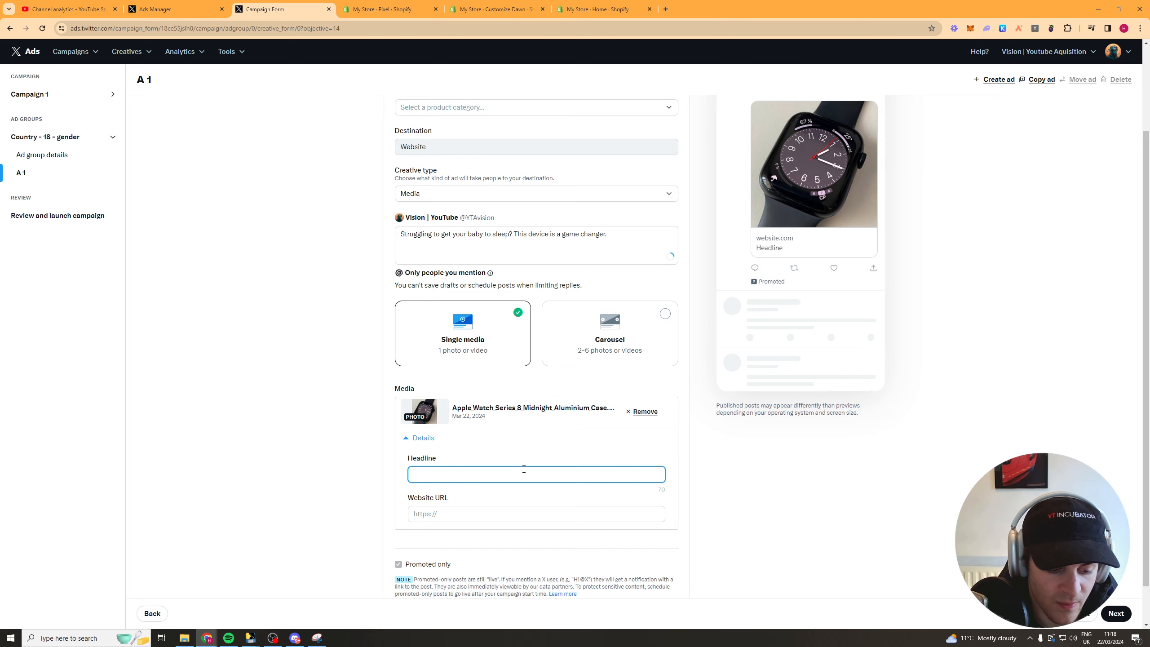
pyautogui.write('Unlock the se')
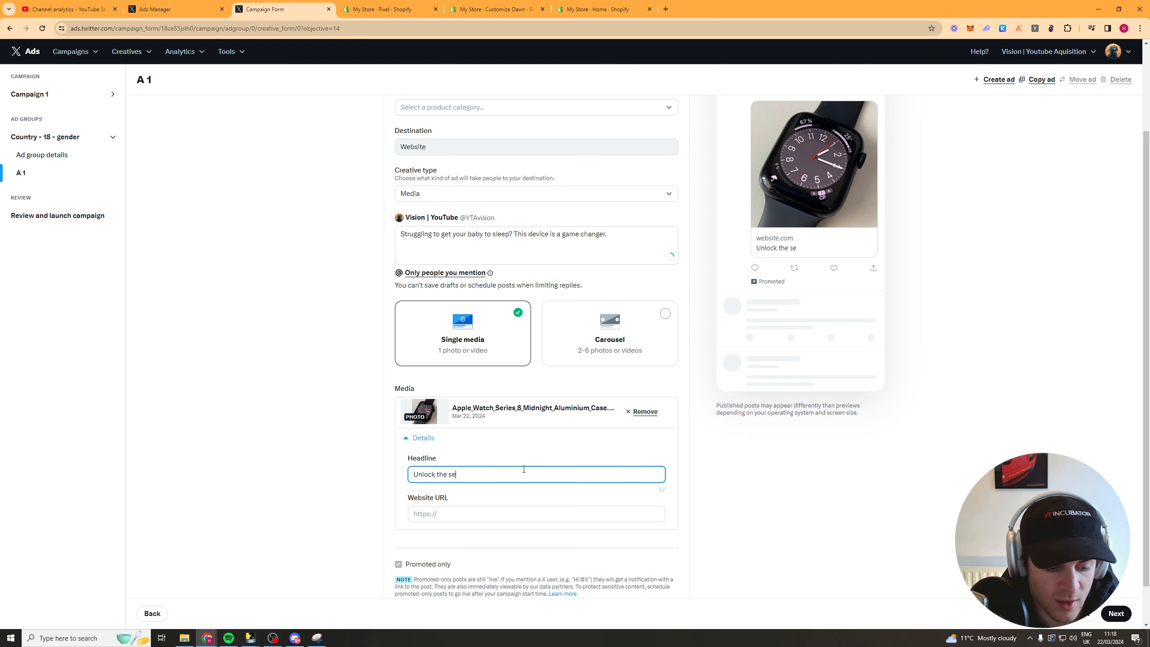
pyautogui.write('cret to ')
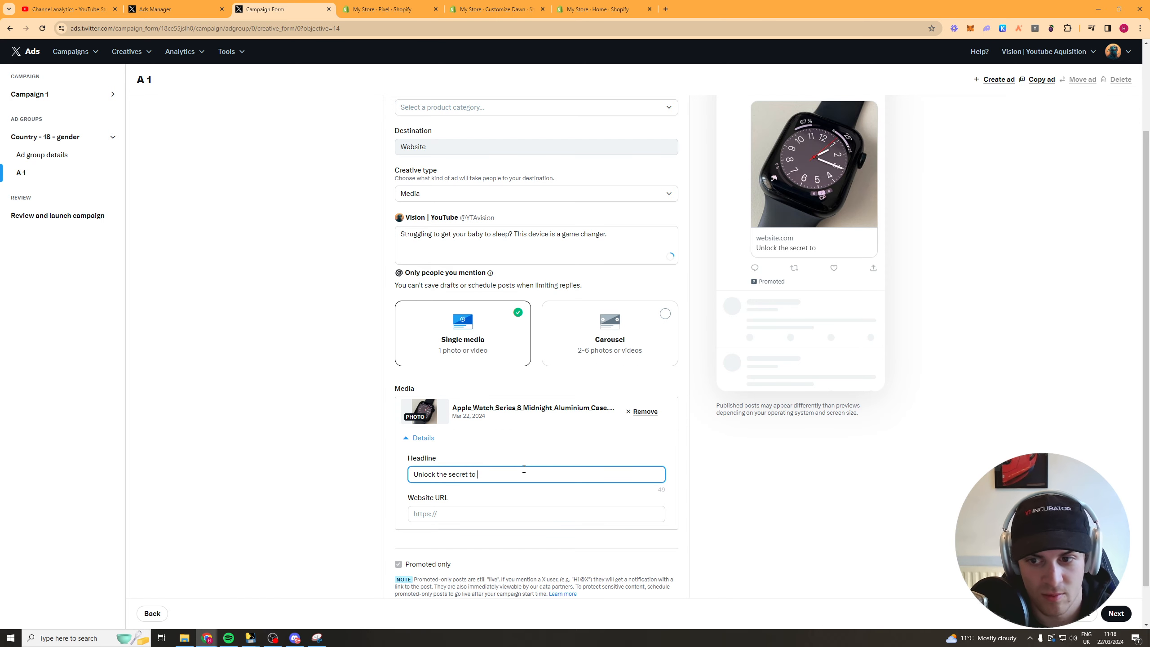
pyautogui.write('your baby')
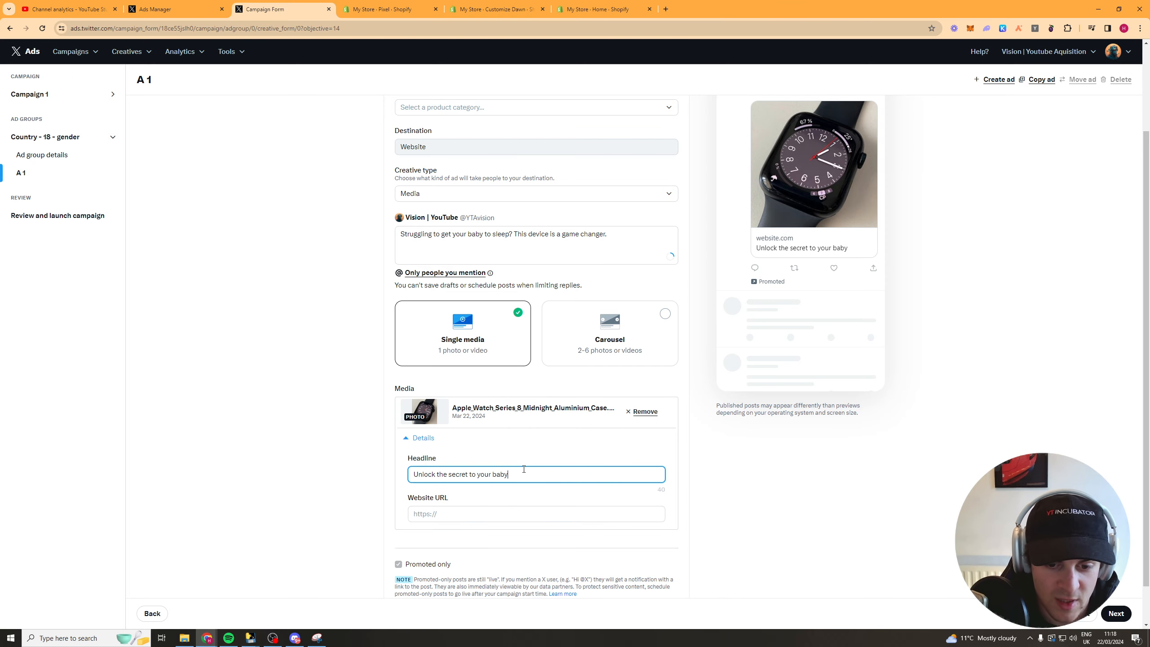
pyautogui.write("'s sleep.")
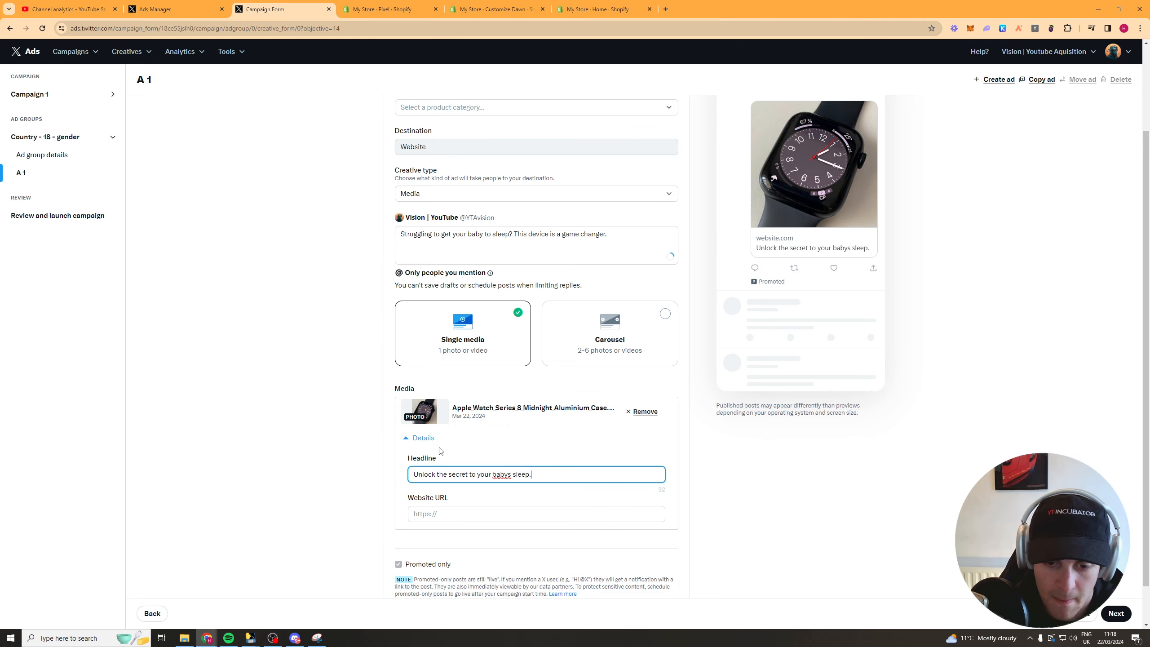
pyautogui.rightClick(502, 474)
pyautogui.click(539, 293)
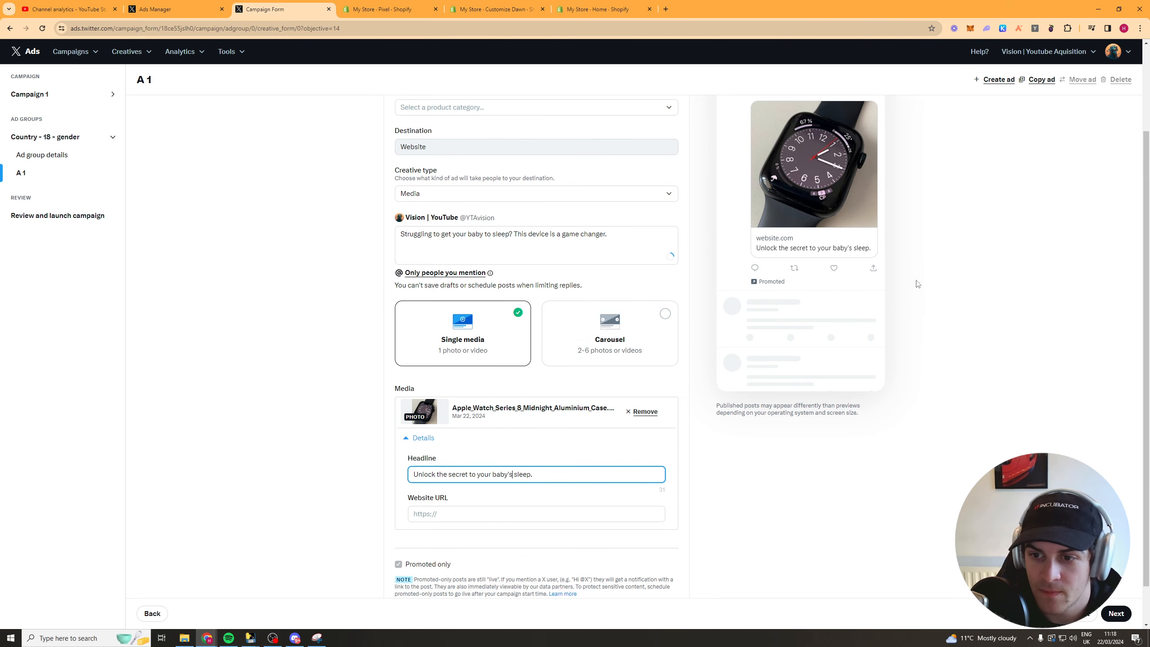
# Compare the entered headline with how it appears in the ad preview
pyautogui.scroll(3, 540, 317)
pyautogui.scroll(-4, 529, 435)
pyautogui.moveTo(529, 435); pyautogui.dragTo(388, 433)
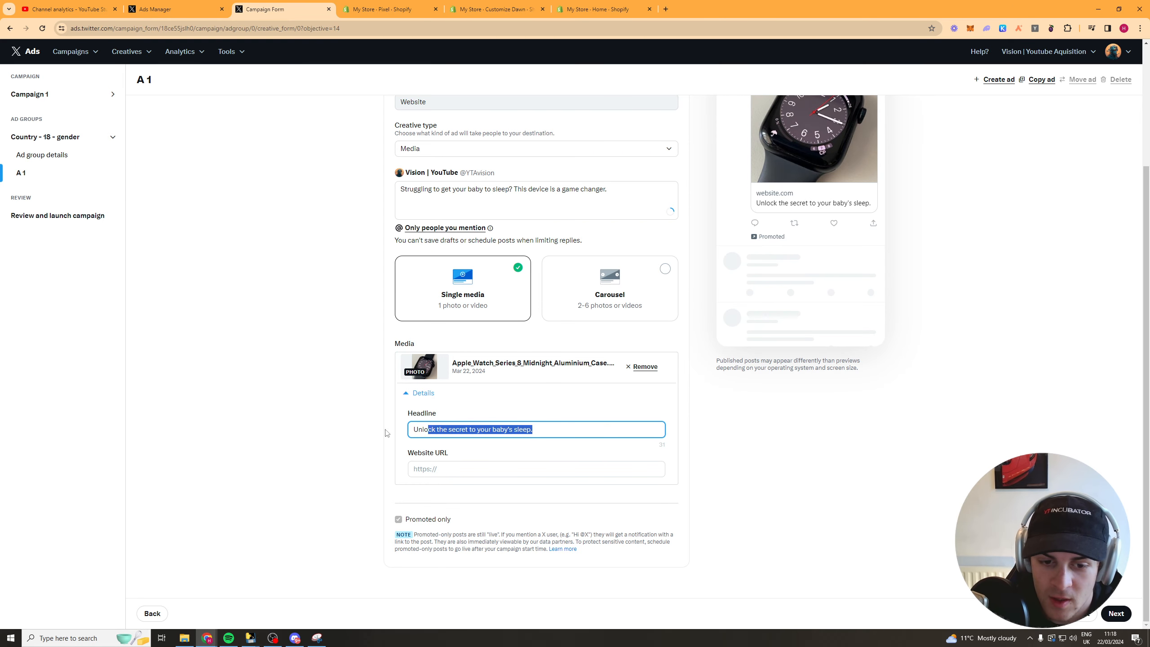
pyautogui.tripleClick(473, 425)
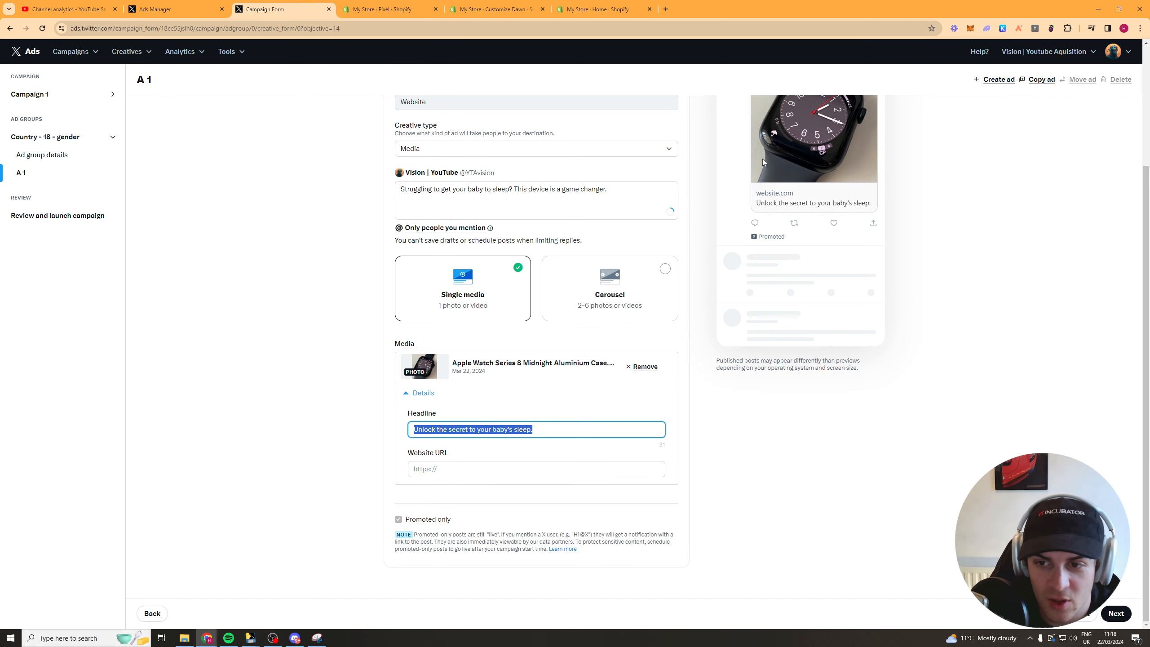
pyautogui.scroll(1, 717, 278)
pyautogui.click(735, 490)
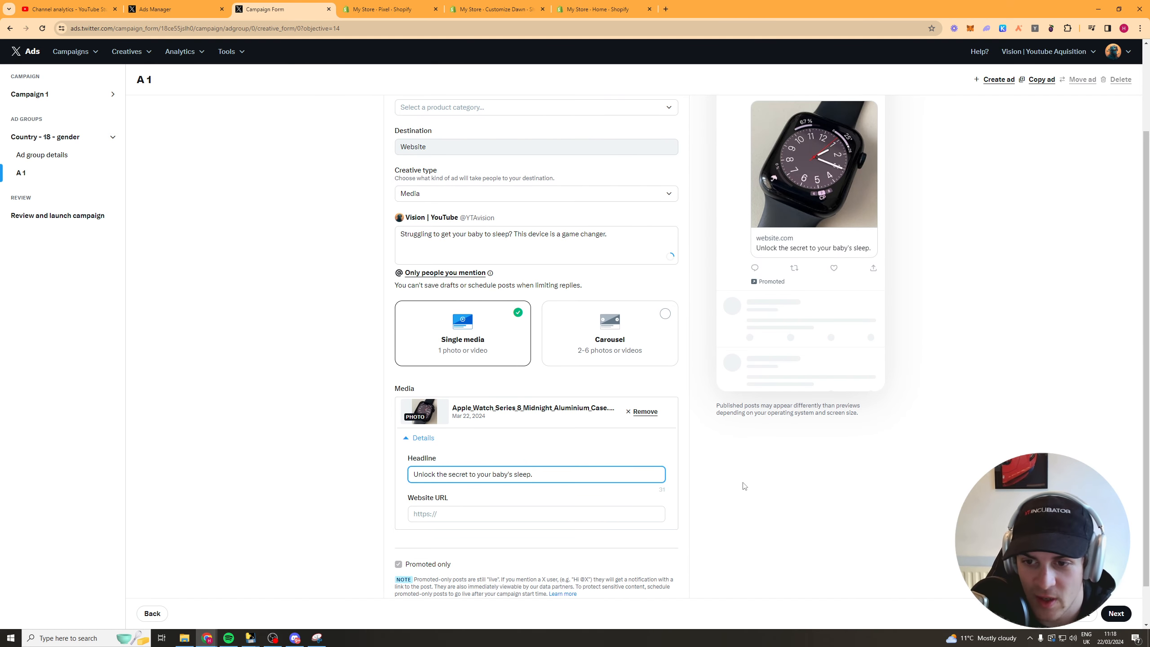
# Look over the ad details with the website URL left blank and continue to the campaign review
pyautogui.scroll(-1, 457, 503)
pyautogui.click(419, 468)
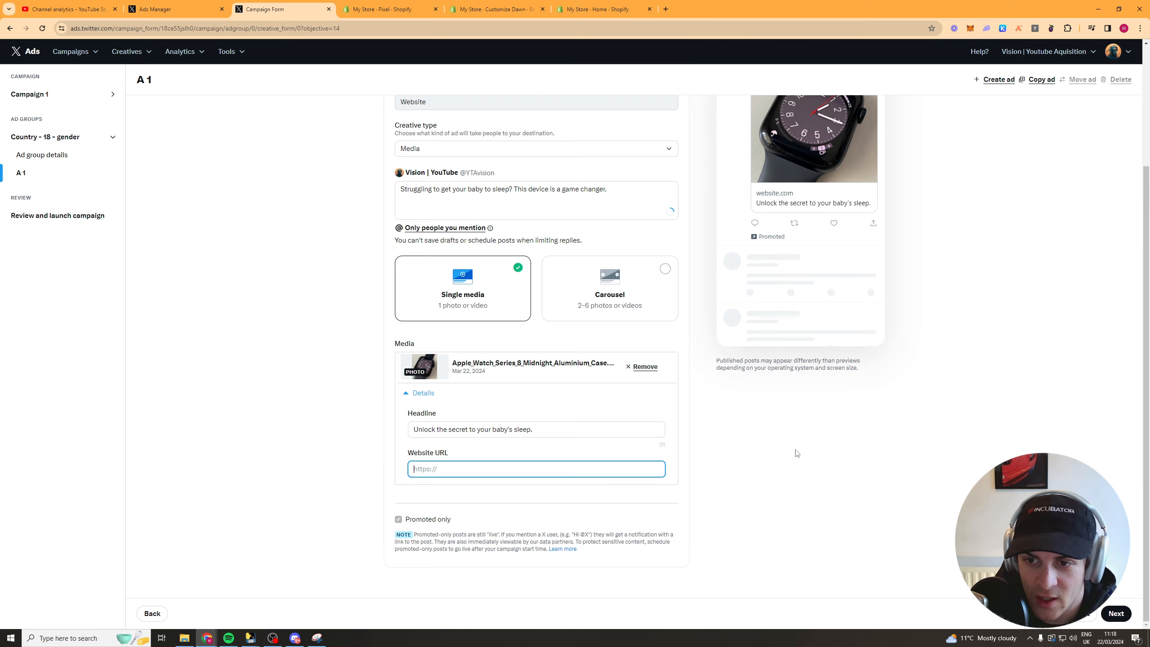
pyautogui.scroll(1, 770, 457)
pyautogui.scroll(-1, 554, 496)
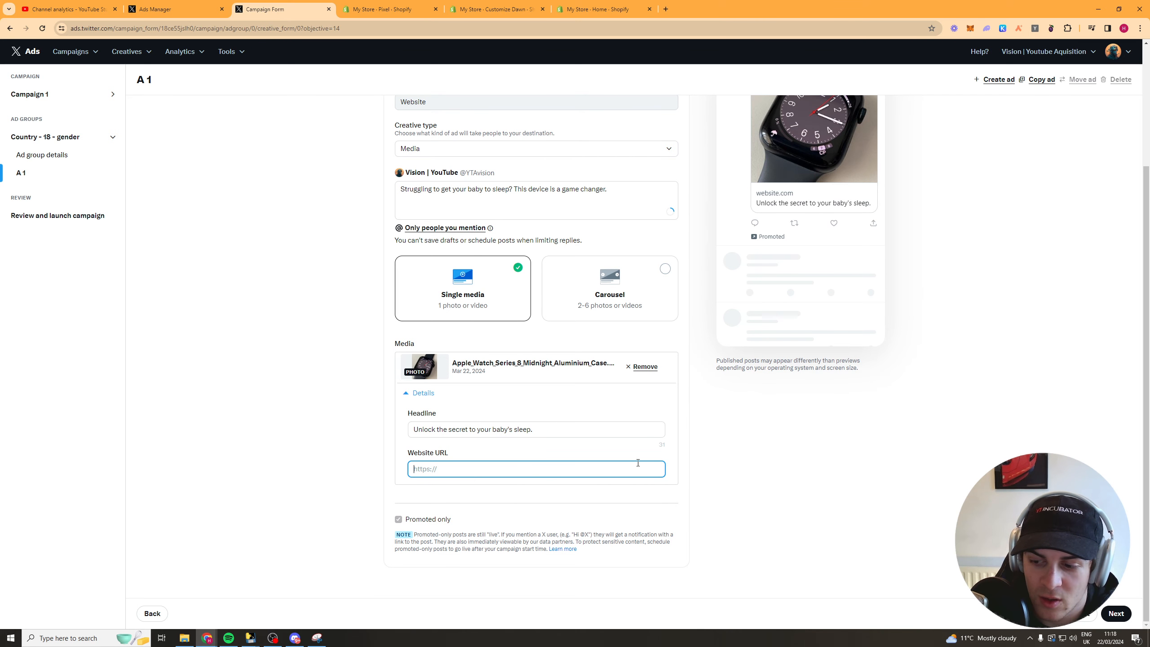
pyautogui.scroll(4, 658, 426)
pyautogui.scroll(-4, 657, 425)
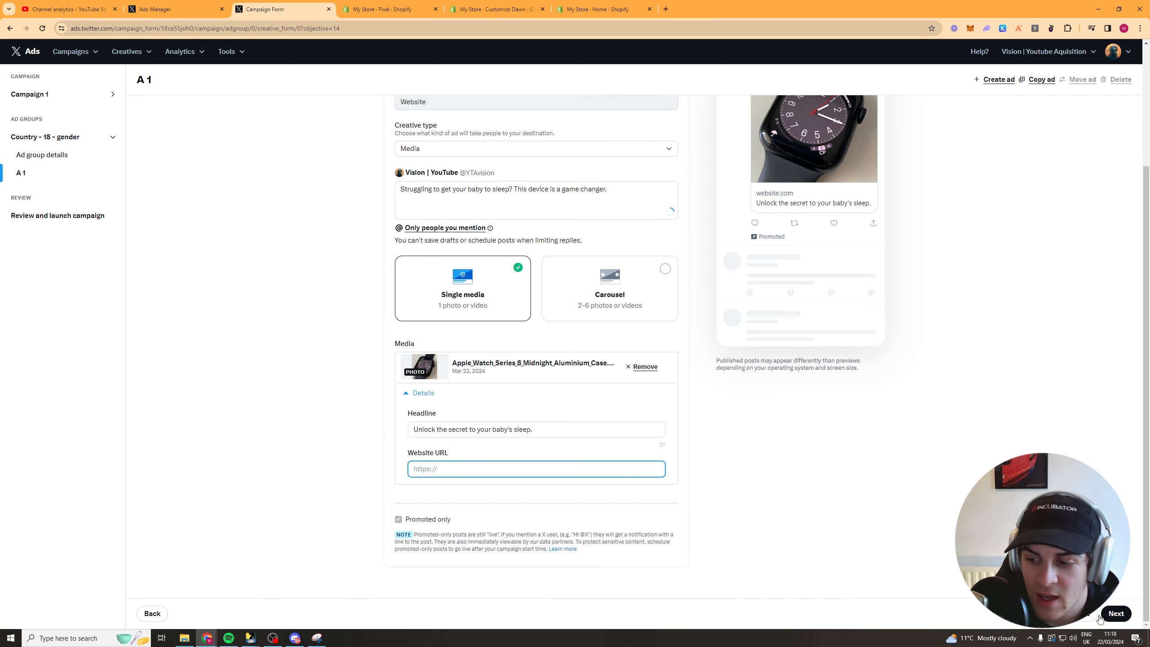
pyautogui.click(1116, 614)
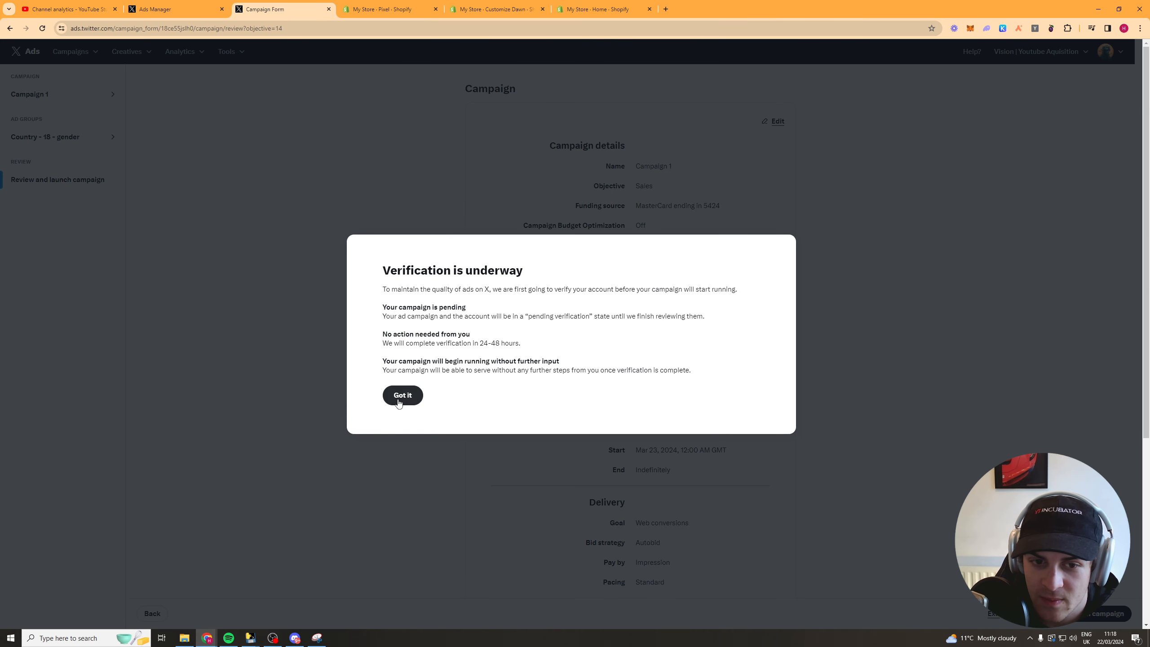
# Acknowledge the account verification notice and try to launch the campaign from the review page
pyautogui.click(403, 398)
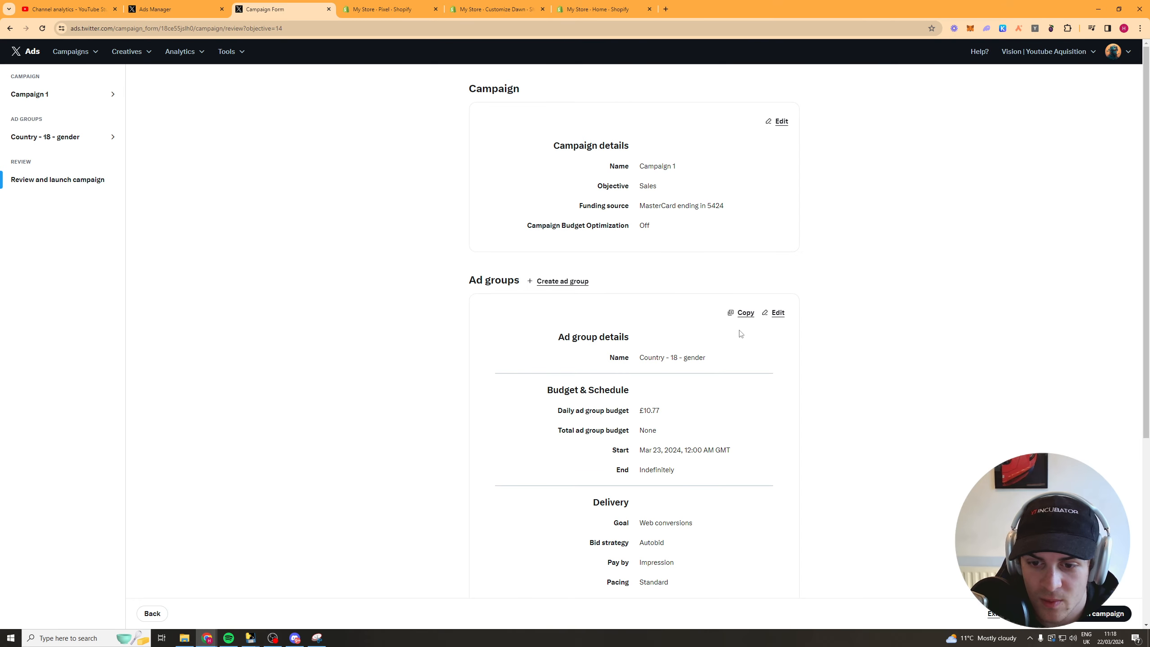
pyautogui.scroll(-5, 741, 338)
pyautogui.scroll(-1, 743, 343)
pyautogui.click(1096, 615)
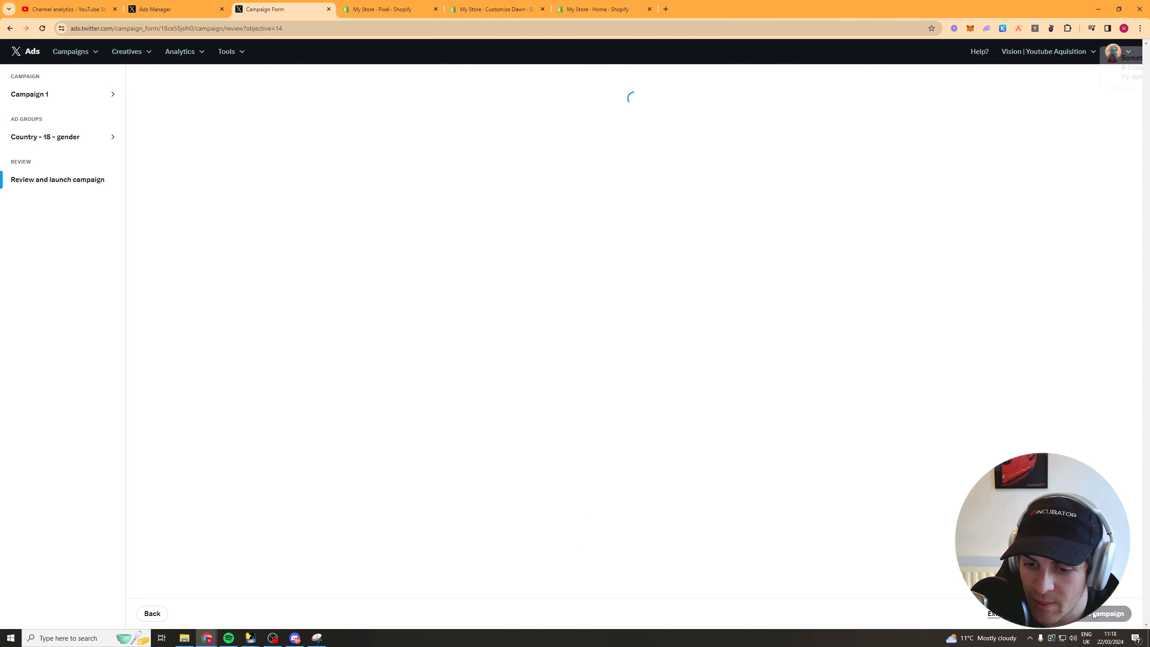
pyautogui.click(1126, 55)
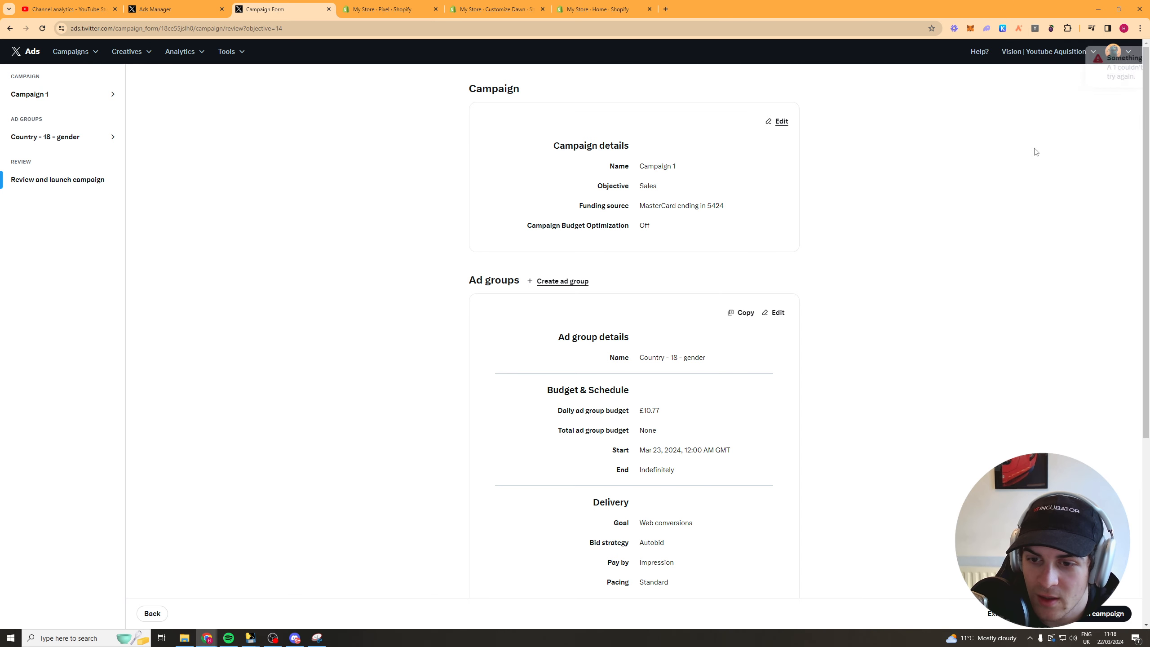
# Exit the campaign review to the Ads Manager dashboard and show its campaigns list
pyautogui.scroll(-6, 967, 374)
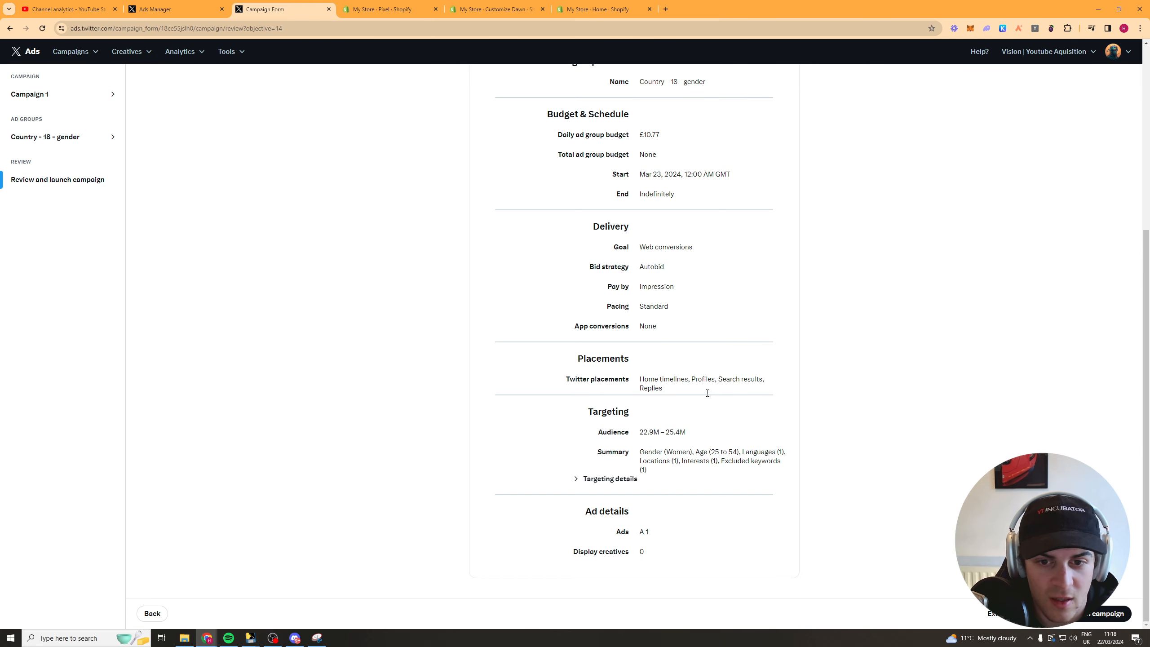
pyautogui.click(998, 620)
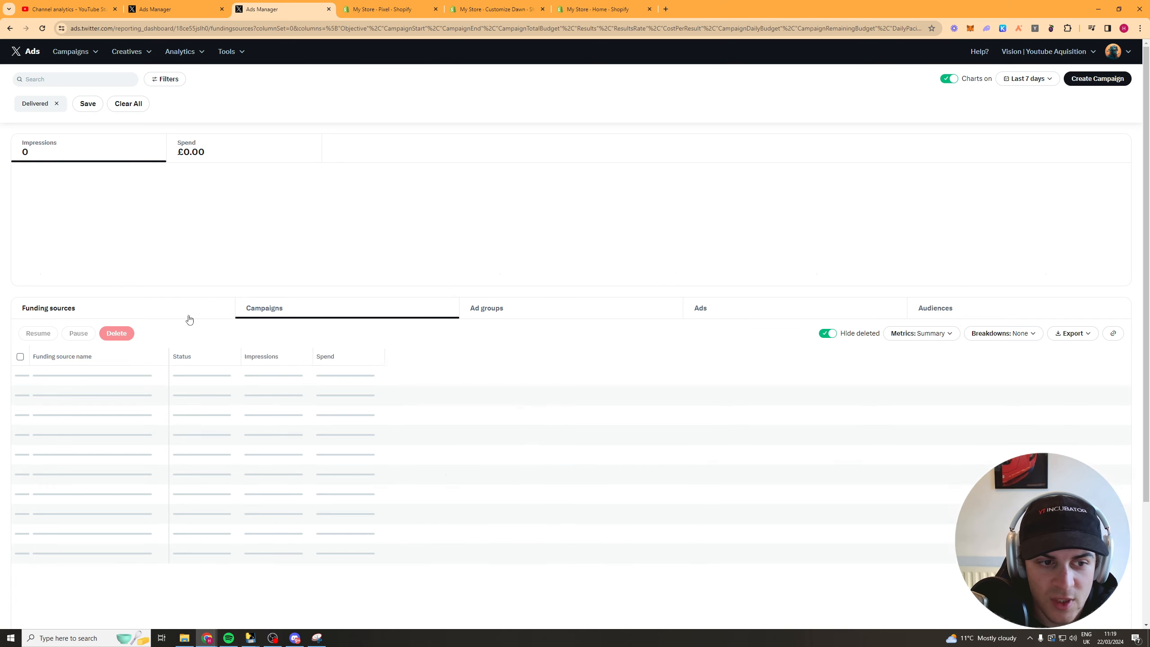
pyautogui.click(195, 316)
pyautogui.click(313, 315)
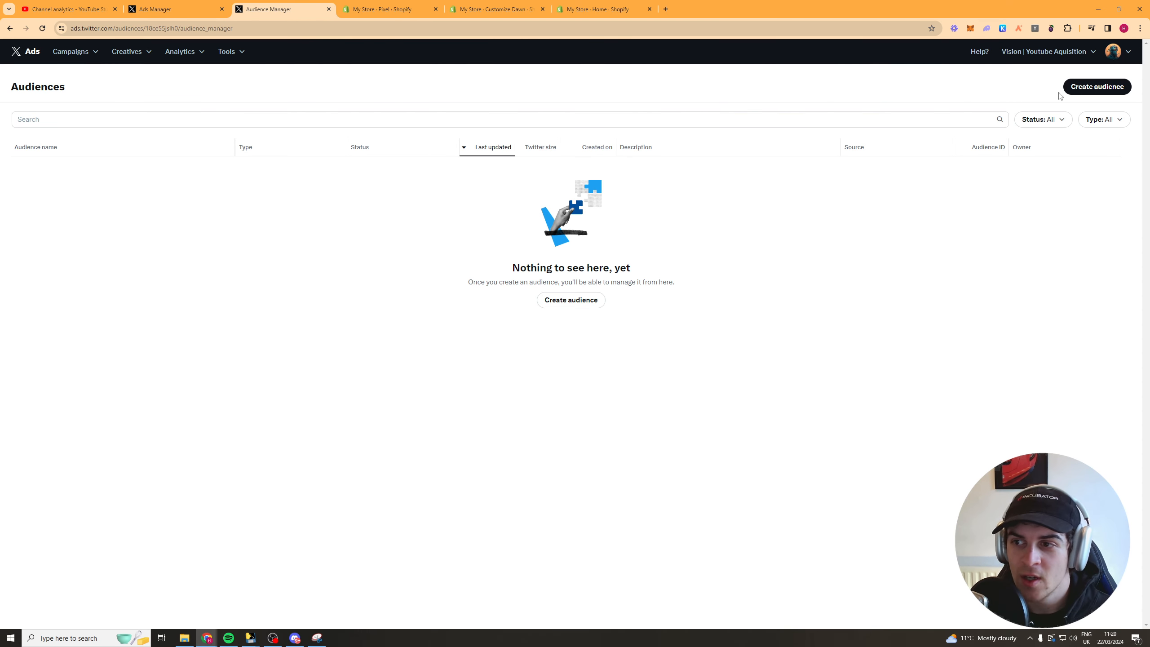
# Start a new audience in the Audience Manager and examine the audience types on offer
pyautogui.click(1091, 87)
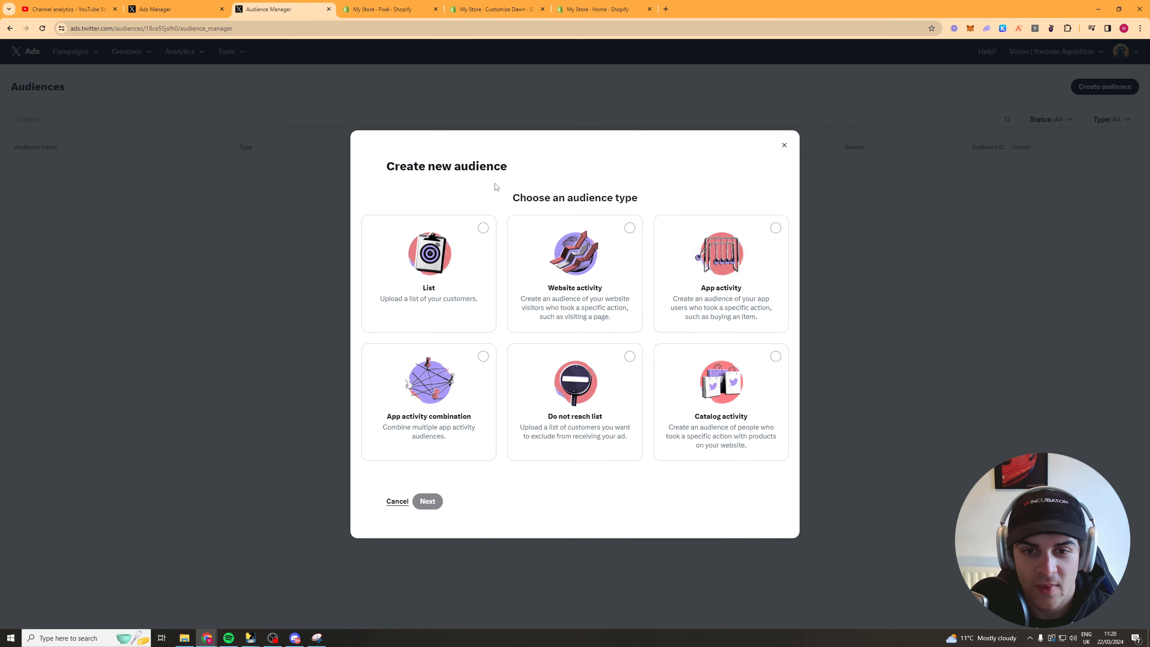
pyautogui.moveTo(532, 200); pyautogui.dragTo(643, 200)
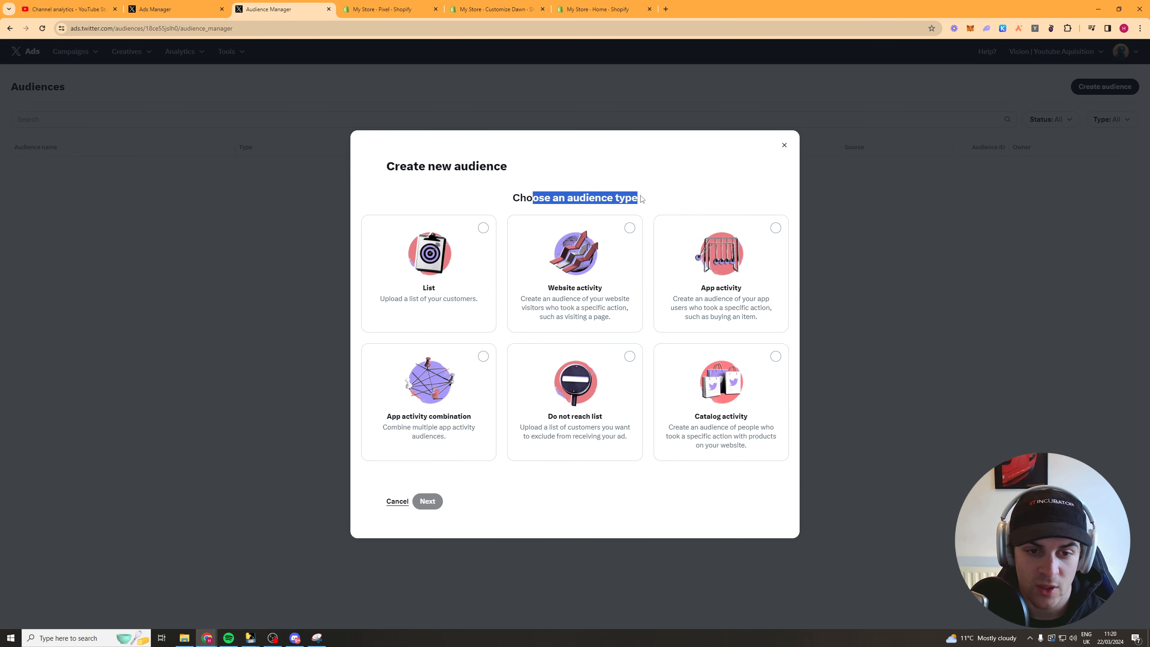
pyautogui.click(643, 199)
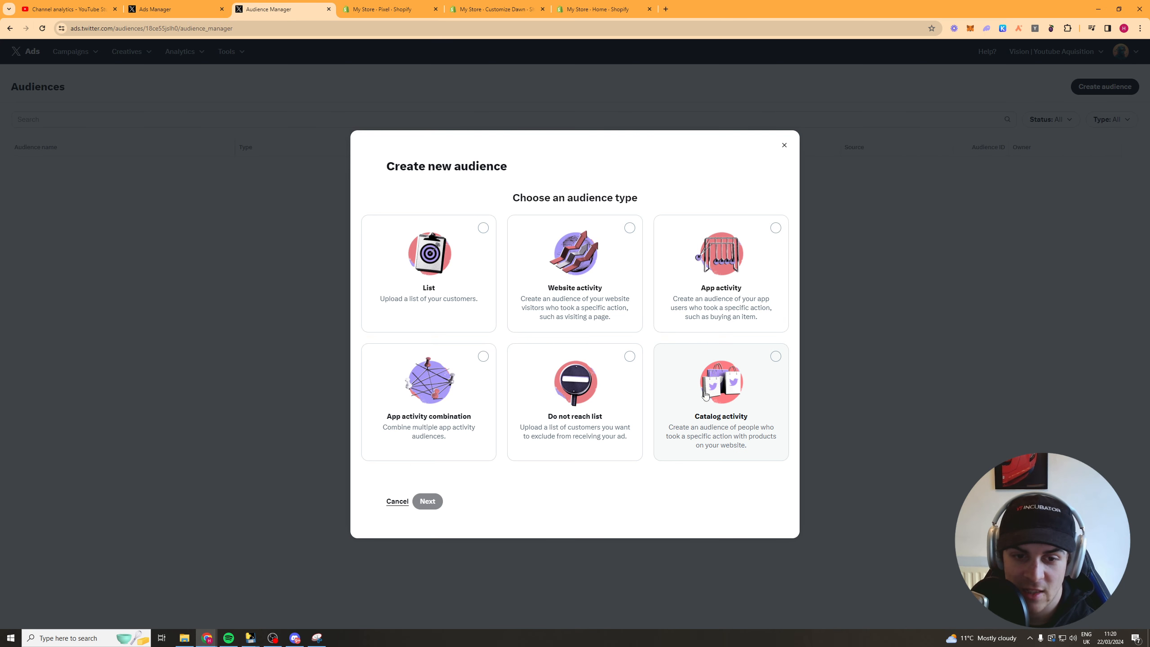
# Choose Website activity as the new audience's type and name the audience ADD TO CART
pyautogui.click(572, 247)
pyautogui.click(427, 501)
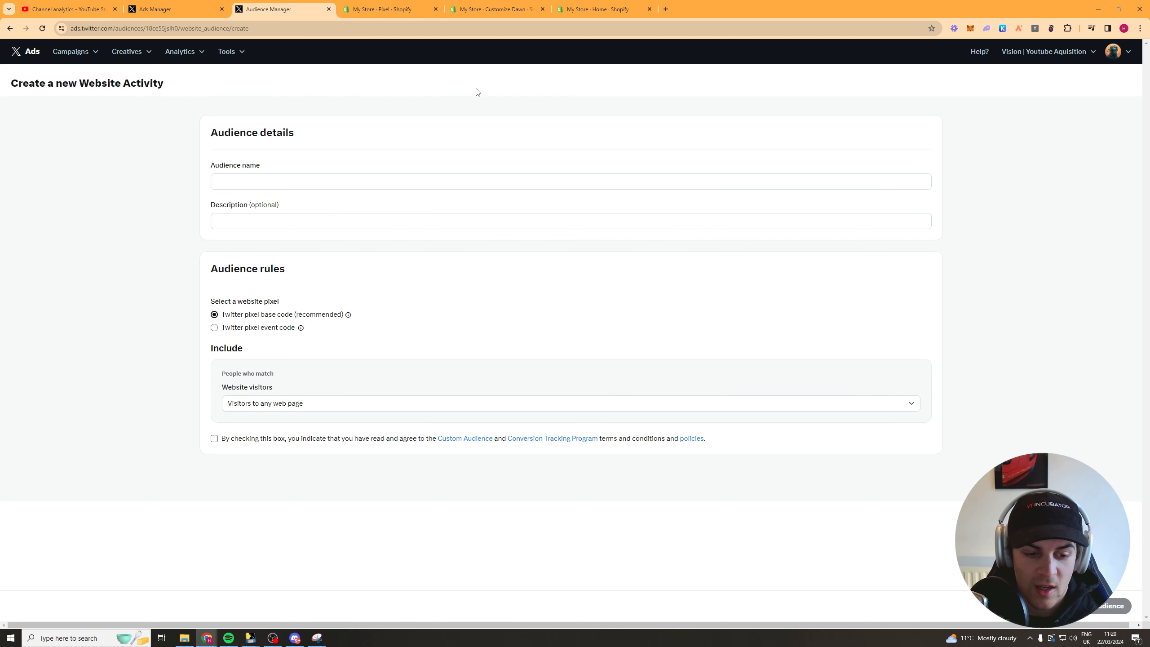
pyautogui.click(467, 179)
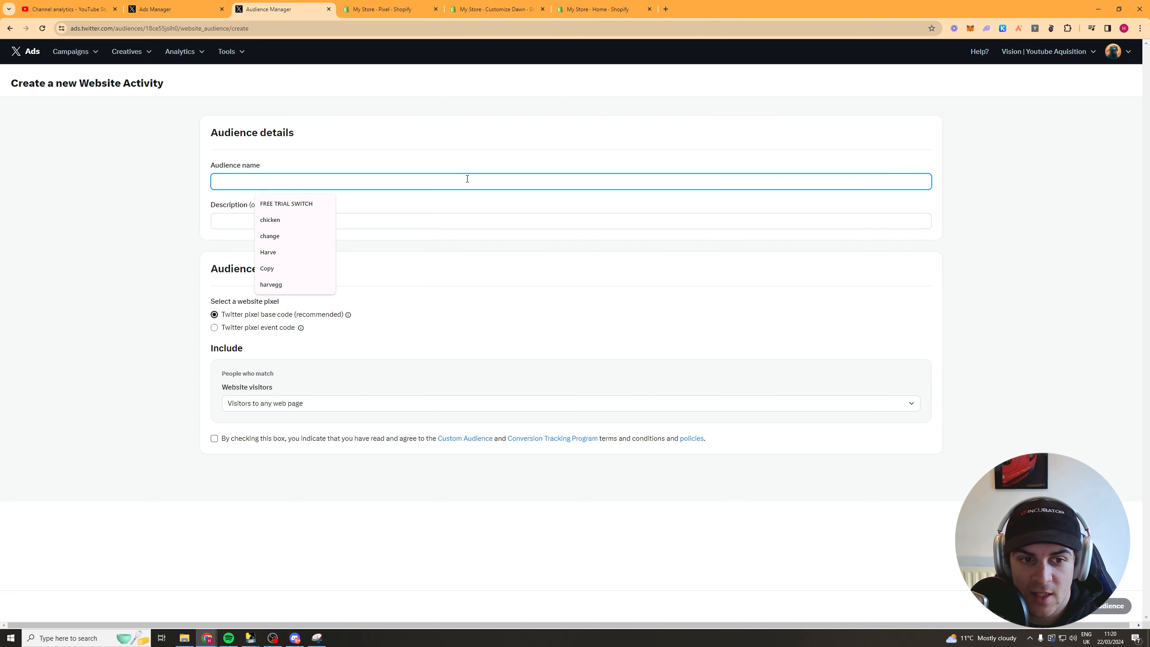
pyautogui.click(470, 157)
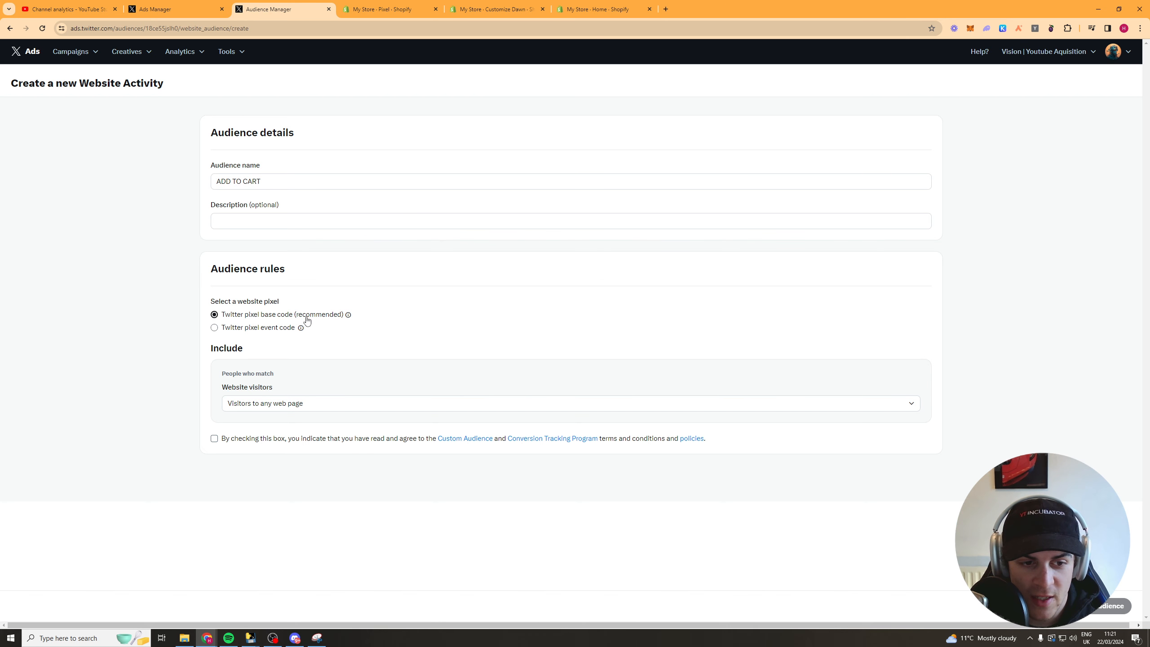
# Restrict the audience rule to visitors to a specific web page, with the website URL matched by Contains and left blank
pyautogui.click(272, 404)
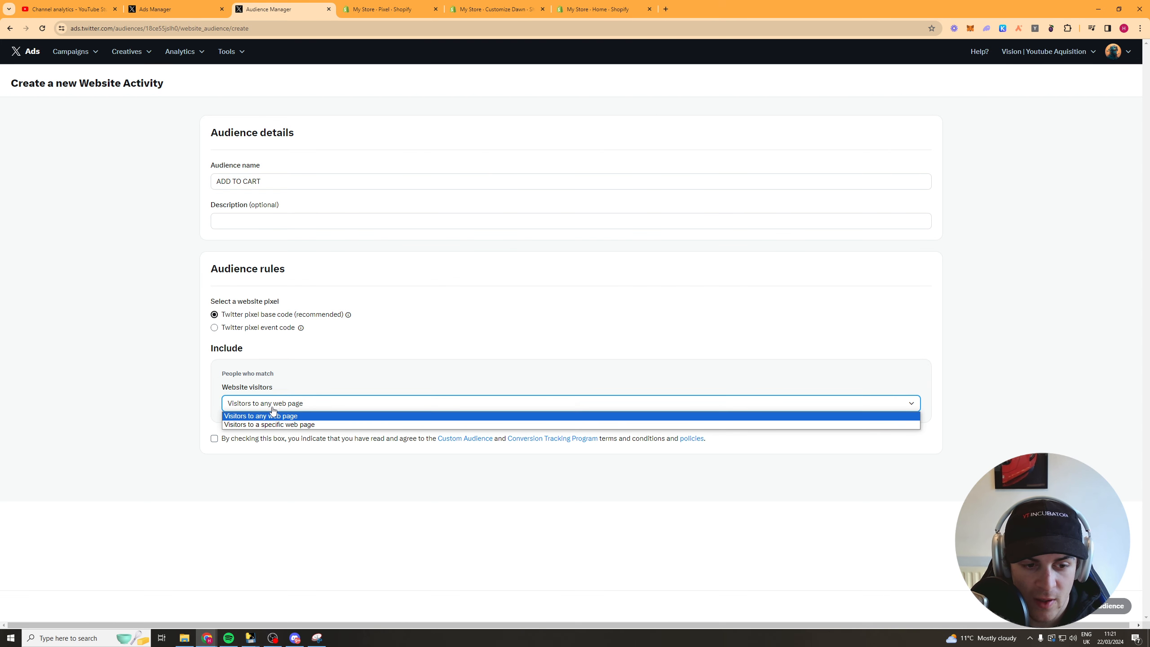
pyautogui.click(296, 426)
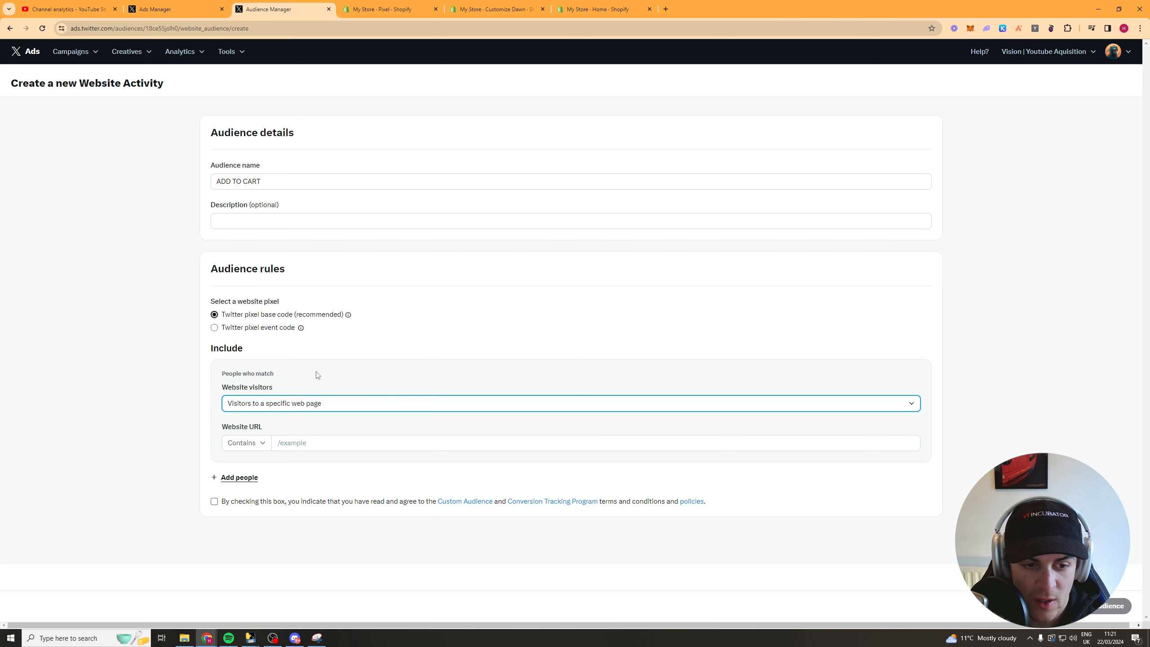
pyautogui.click(259, 446)
pyautogui.click(283, 443)
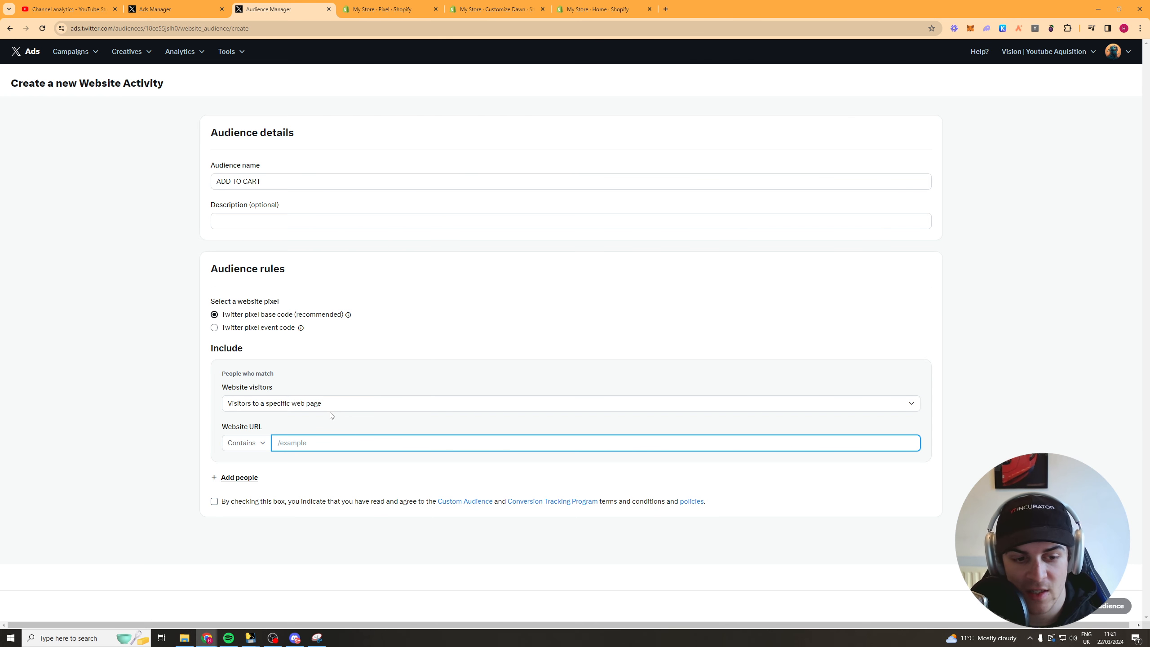
# Add a second people group to the audience rules and leave the terms agreement unticked
pyautogui.click(250, 503)
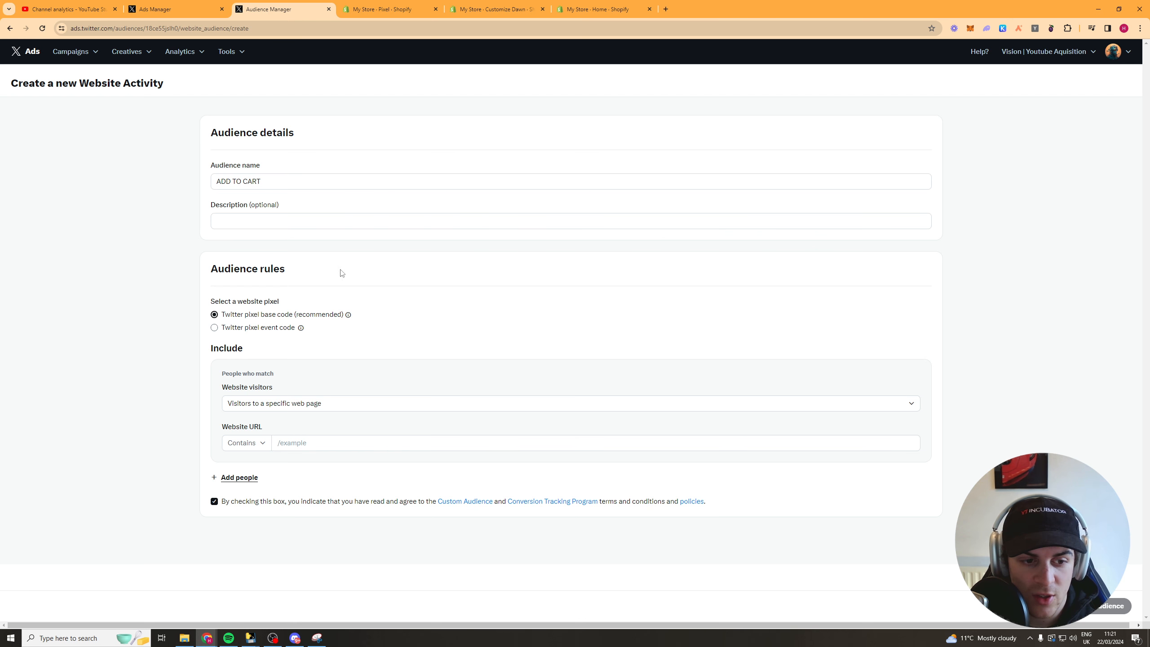
pyautogui.click(246, 479)
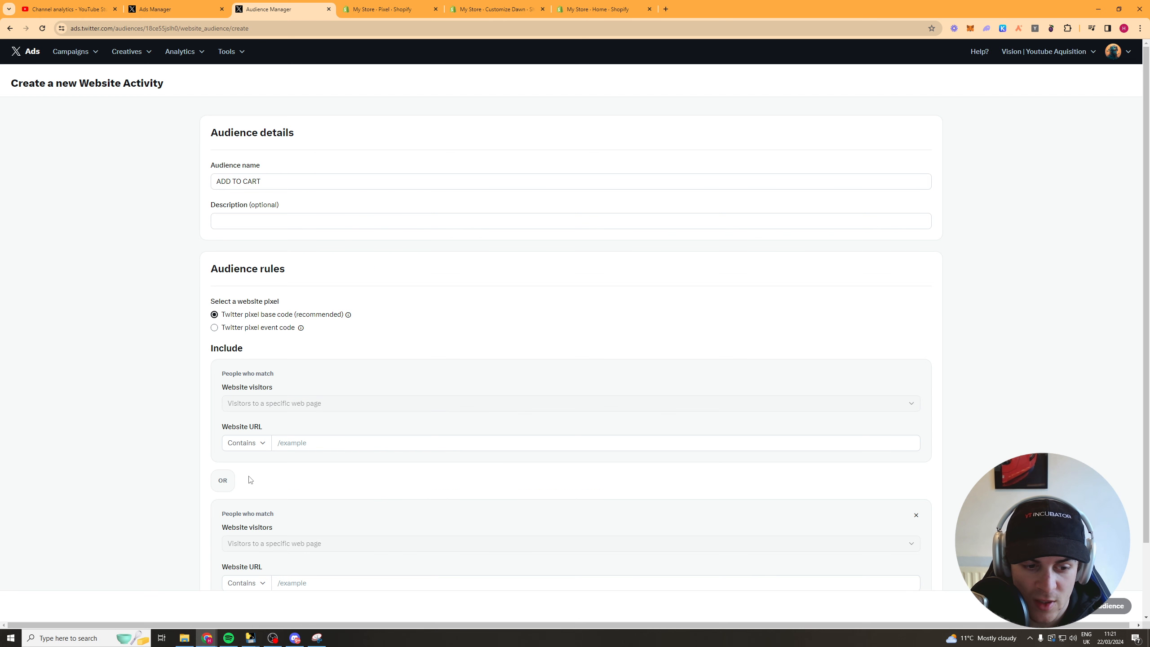
pyautogui.scroll(-2, 248, 480)
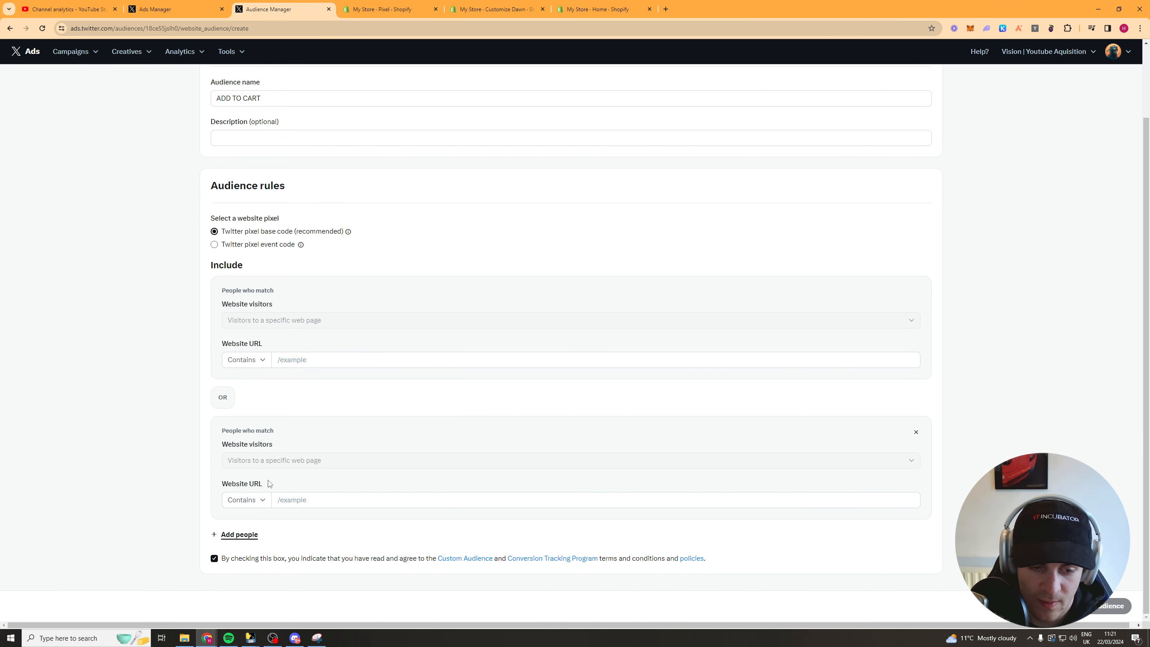
pyautogui.click(215, 558)
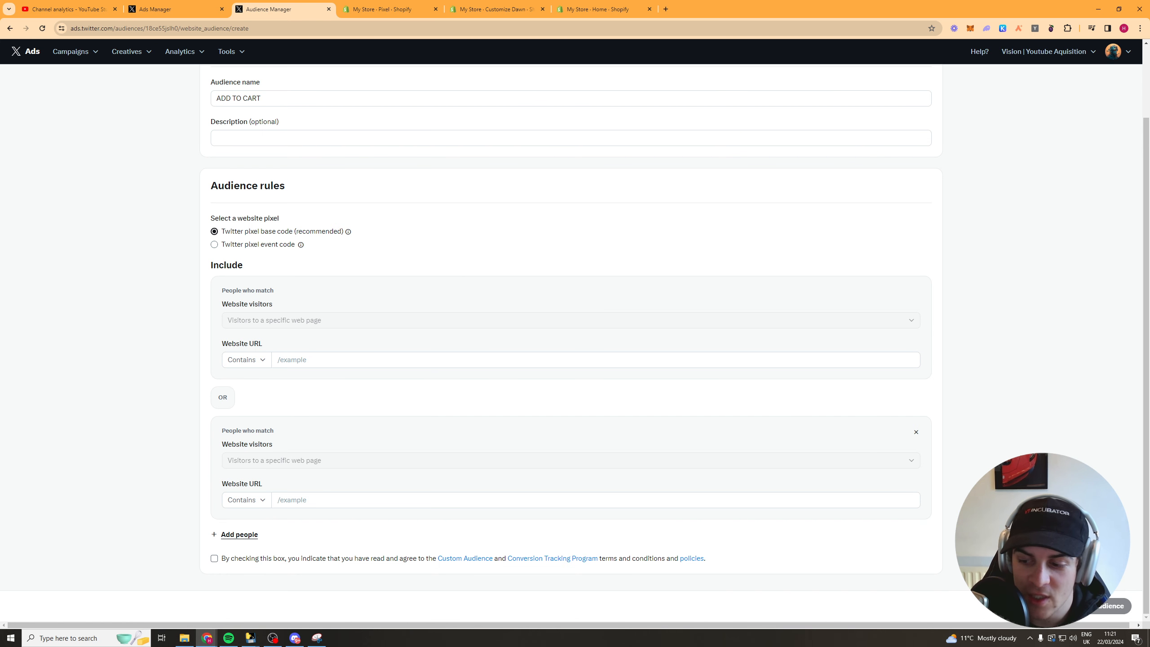
pyautogui.scroll(2, 343, 412)
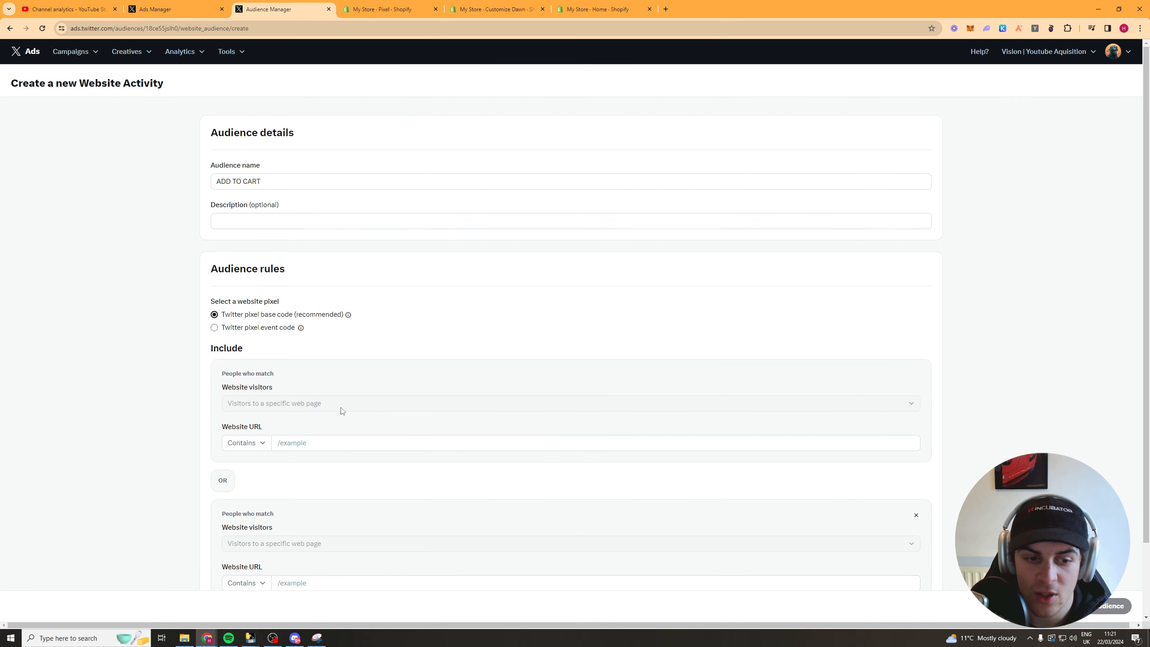
# Examine the audience form's URL matching options for the first people group and the remaining rules
pyautogui.click(265, 183)
pyautogui.click(299, 154)
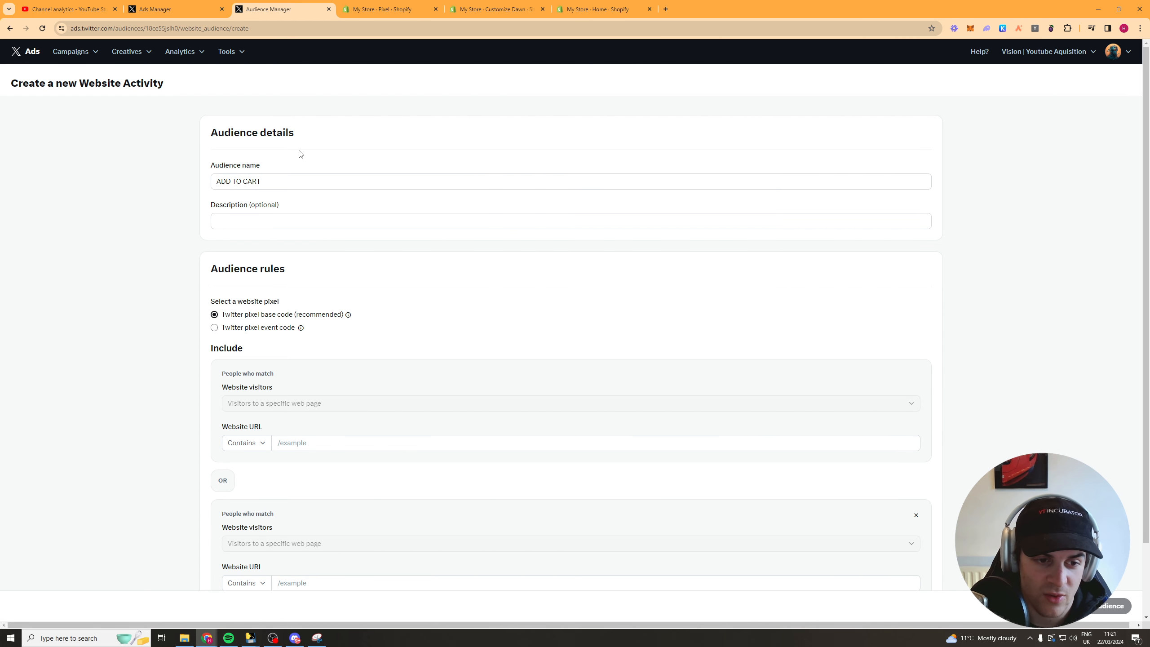
pyautogui.click(254, 446)
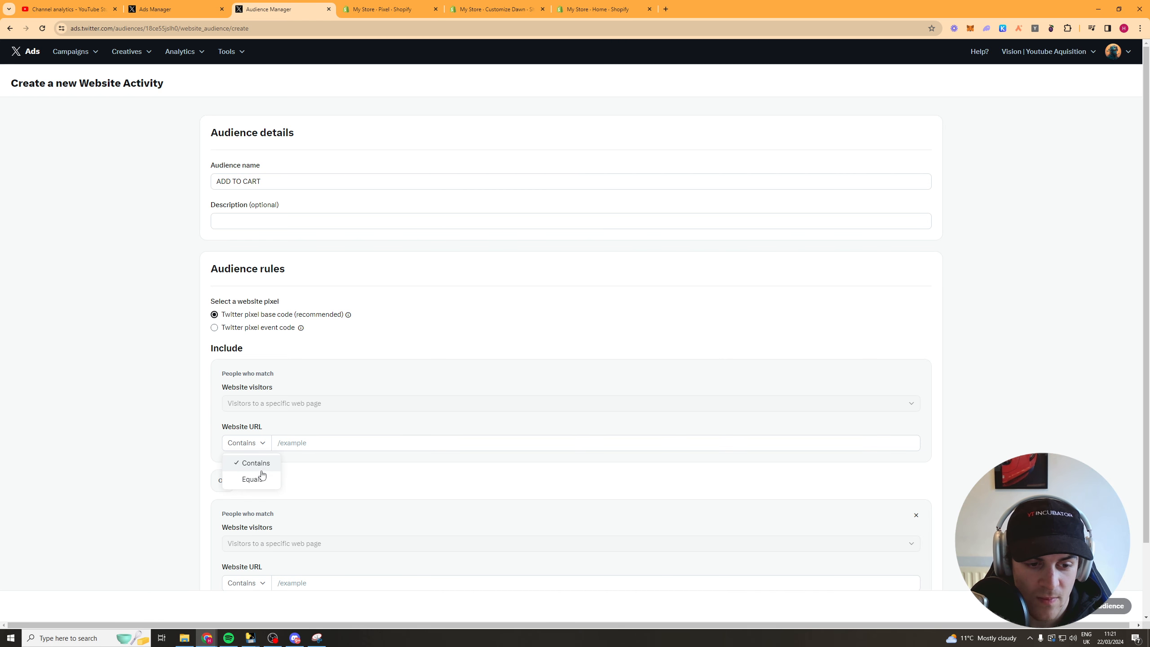
pyautogui.click(320, 492)
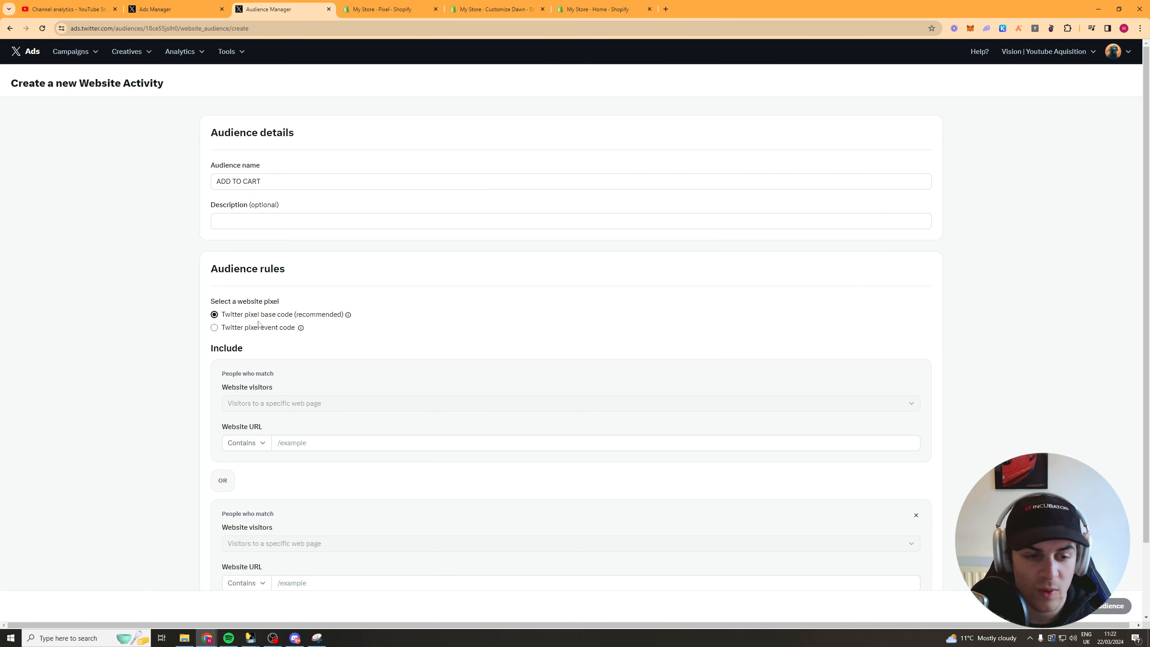
pyautogui.scroll(-2, 258, 324)
pyautogui.scroll(2, 300, 500)
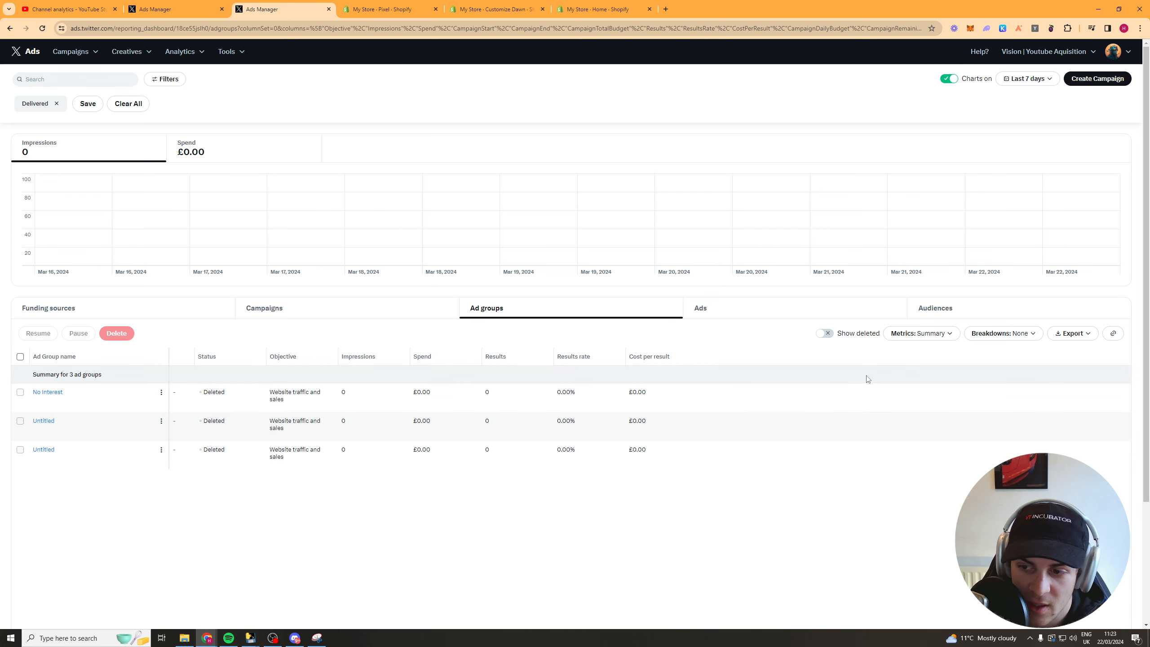
# Open the metrics customization for the ad groups table and look over its selected metrics
pyautogui.click(926, 335)
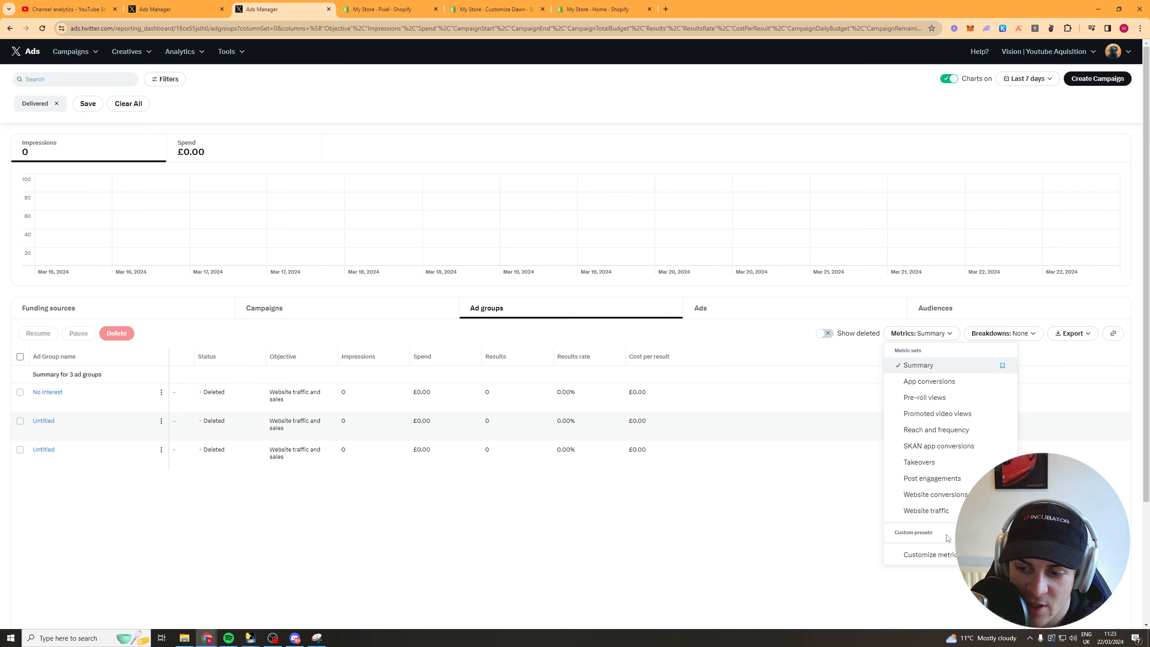
pyautogui.click(946, 558)
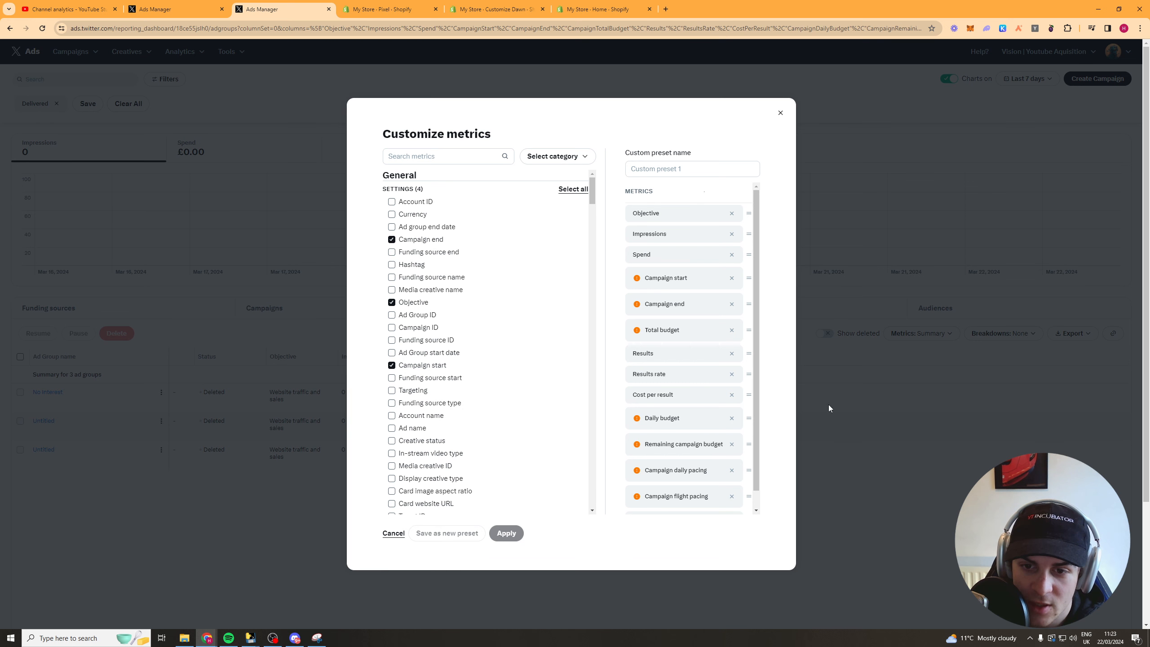
pyautogui.scroll(-1, 768, 307)
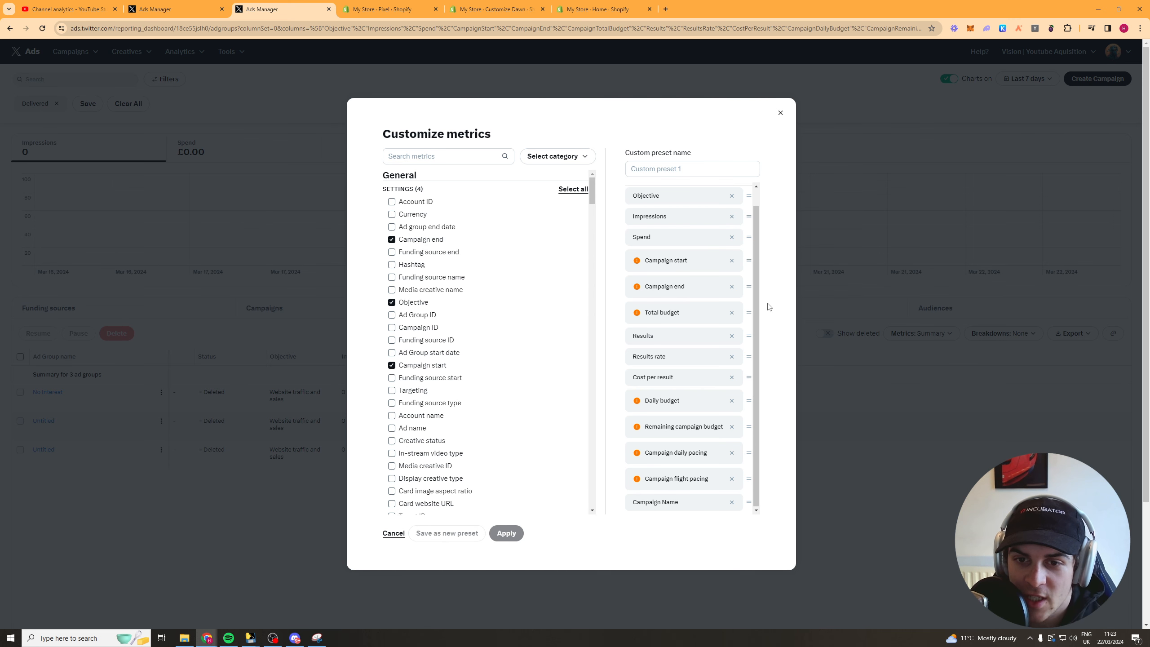
pyautogui.click(675, 167)
pyautogui.write('cos')
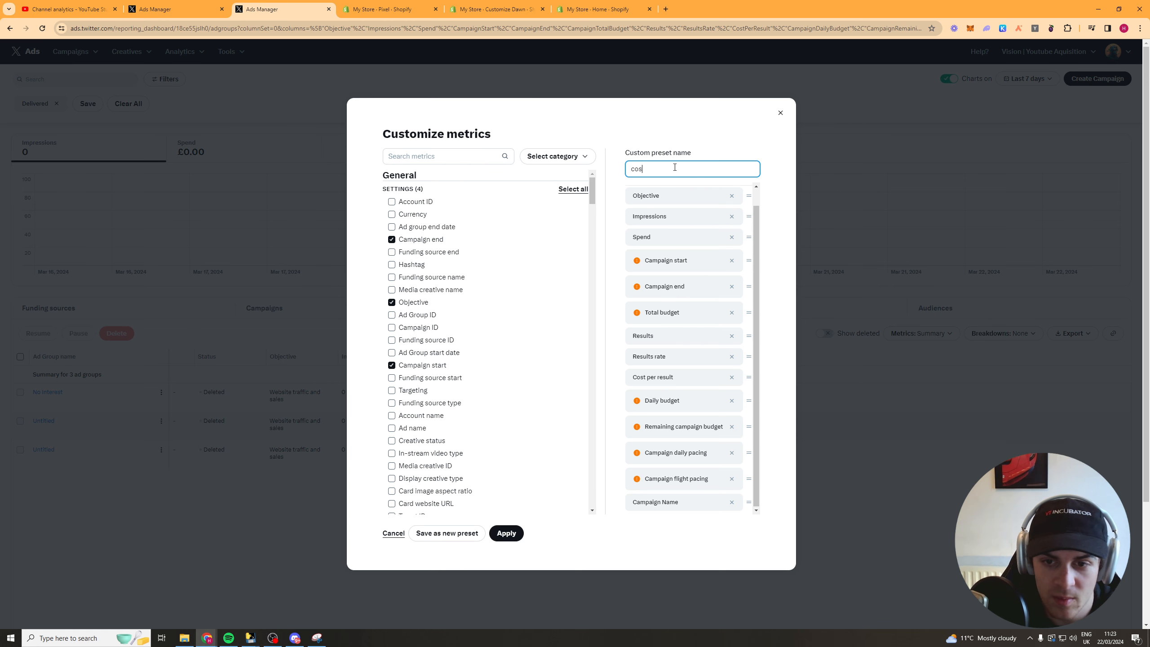
pyautogui.press('BackSpace')
pyautogui.press('BackSpace')
pyautogui.press('BackSpace')
# Search the metrics for "cost per click" and include Cost per link click
pyautogui.click(456, 157)
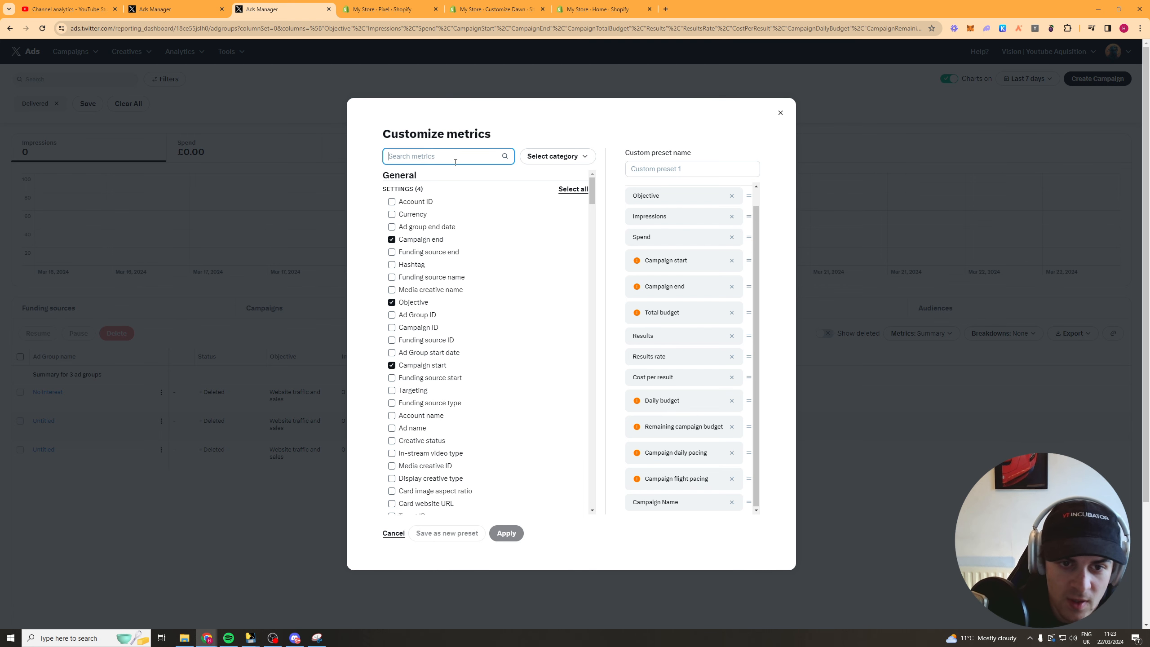
pyautogui.write('cost per clic')
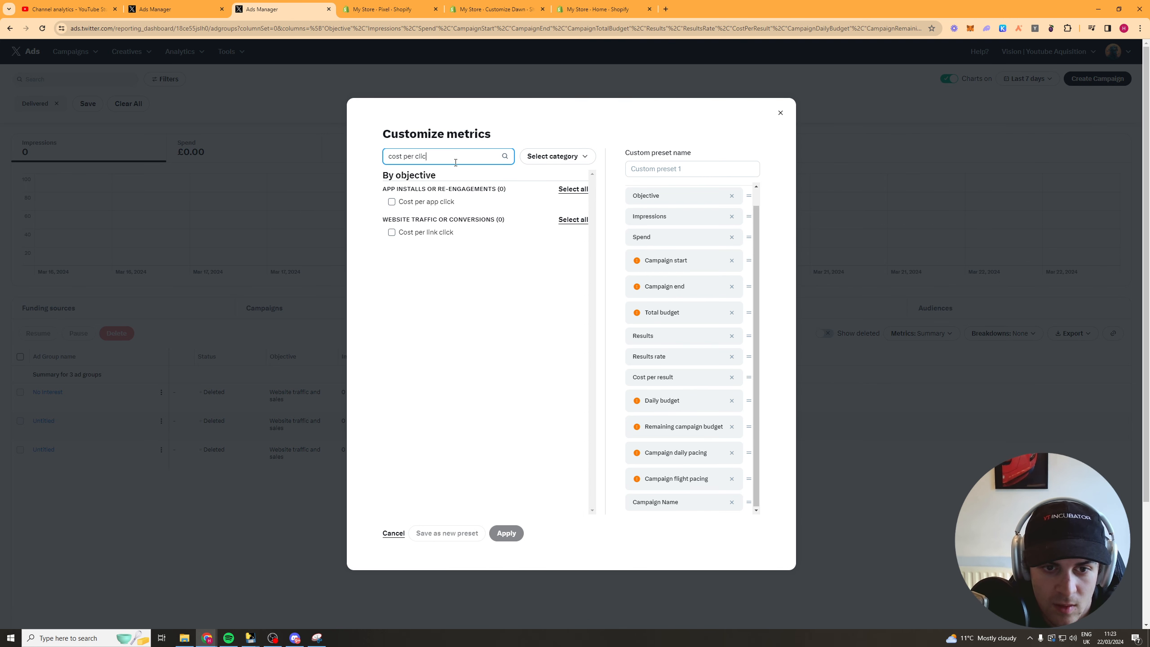
pyautogui.write('k')
pyautogui.click(444, 231)
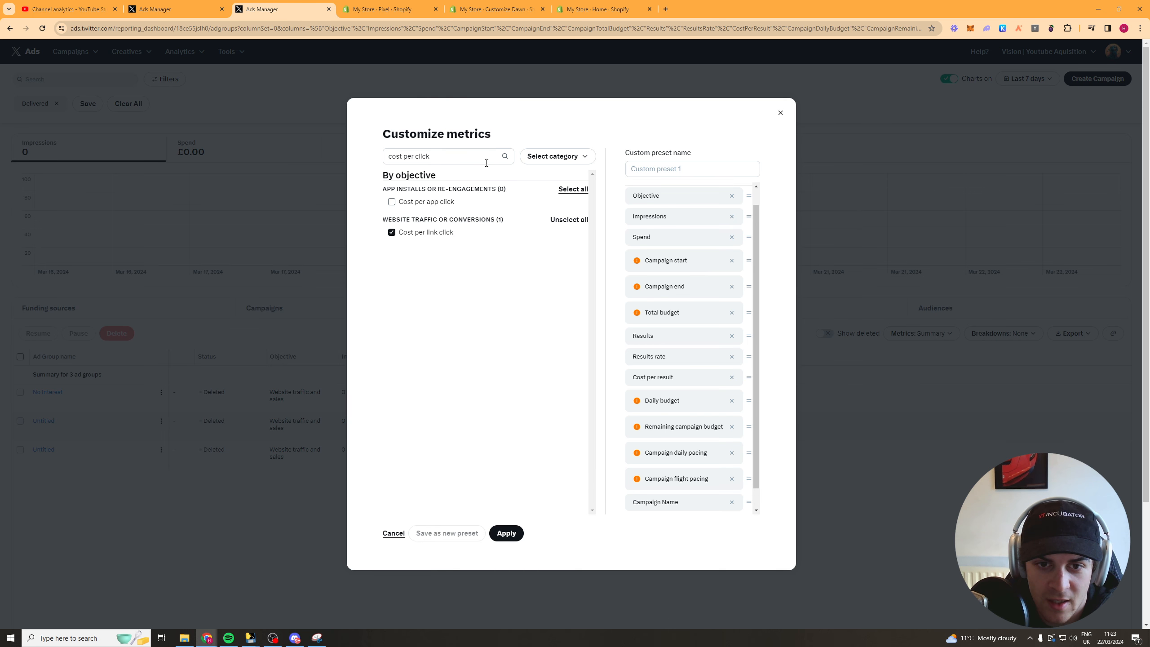
# Search the metrics for "add to" and "cart", and browse the unfiltered metrics list
pyautogui.click(485, 160)
pyautogui.hotkey('ctrl', 'a')
pyautogui.write('add t')
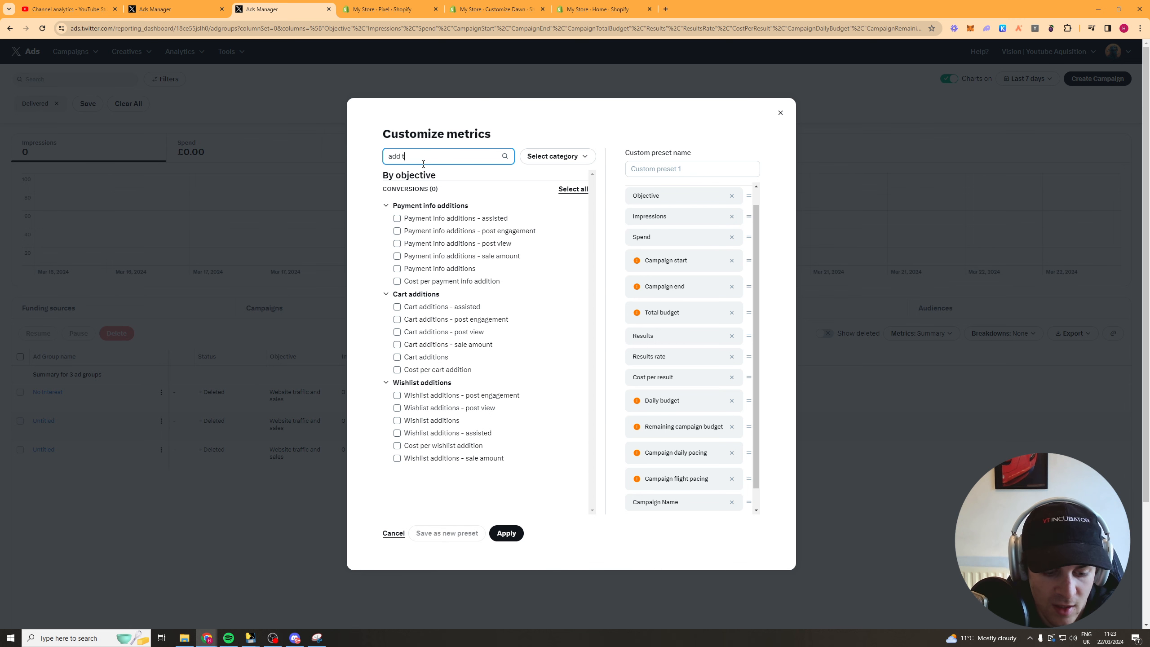
pyautogui.write('o')
pyautogui.hotkey('ctrl', 'a')
pyautogui.write('cart')
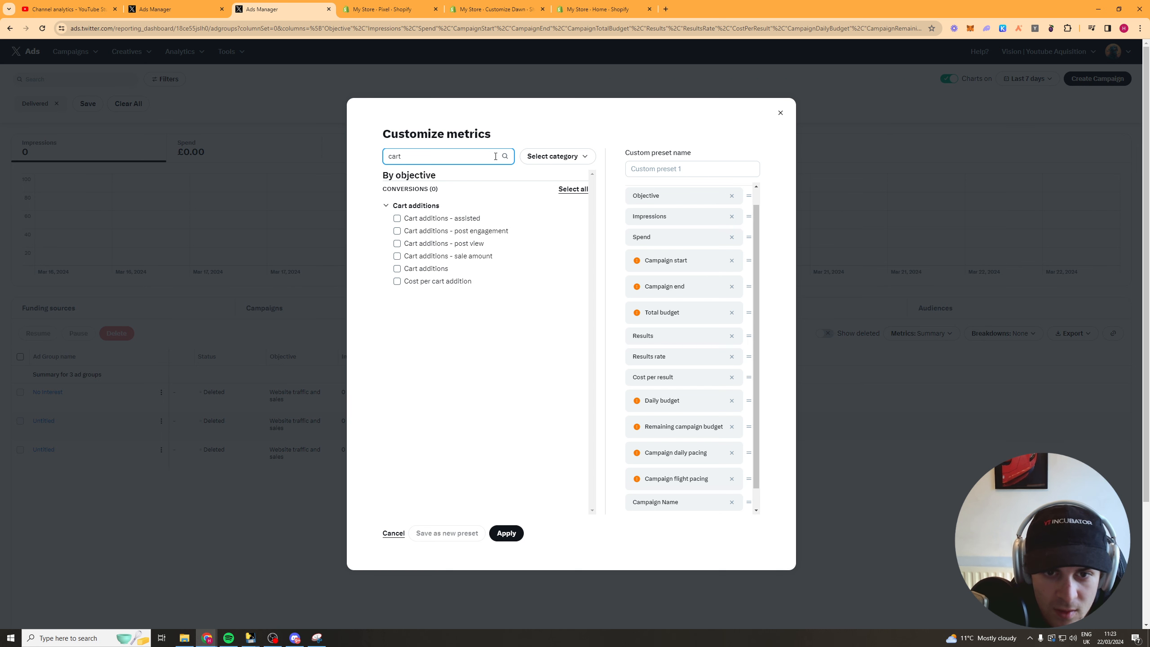
pyautogui.hotkey('ctrl', 'a')
pyautogui.press('BackSpace')
pyautogui.scroll(-3, 594, 229)
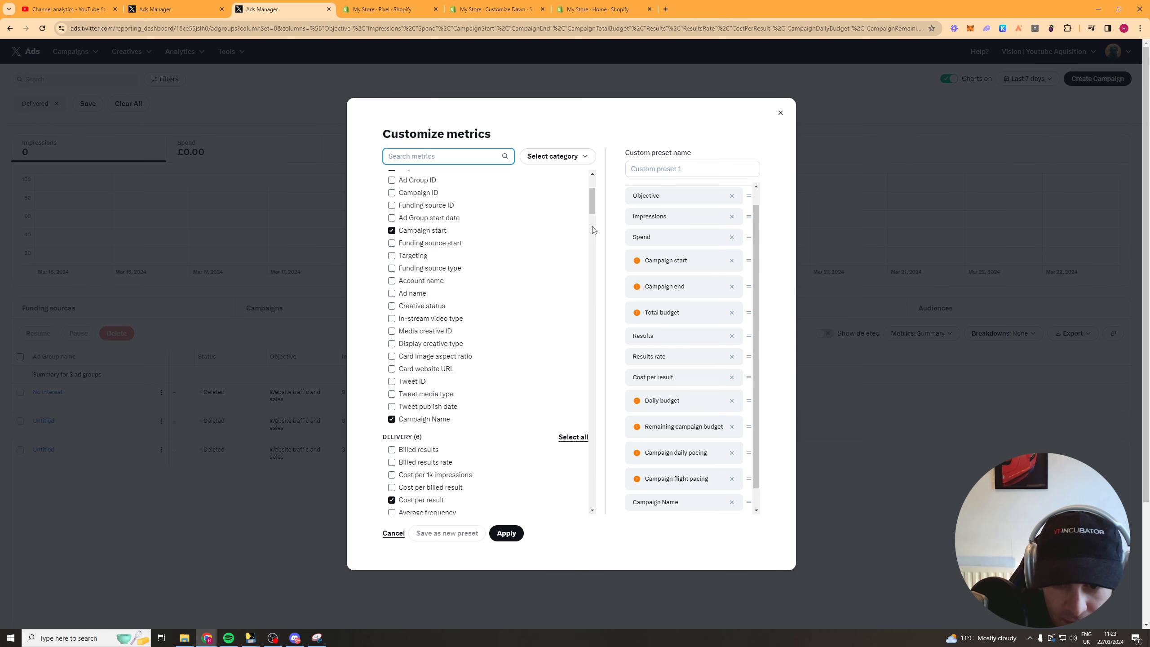
pyautogui.moveTo(592, 211)
pyautogui.mouseDown()
pyautogui.moveTo(597, 264)
pyautogui.moveTo(595, 187)
pyautogui.mouseUp()
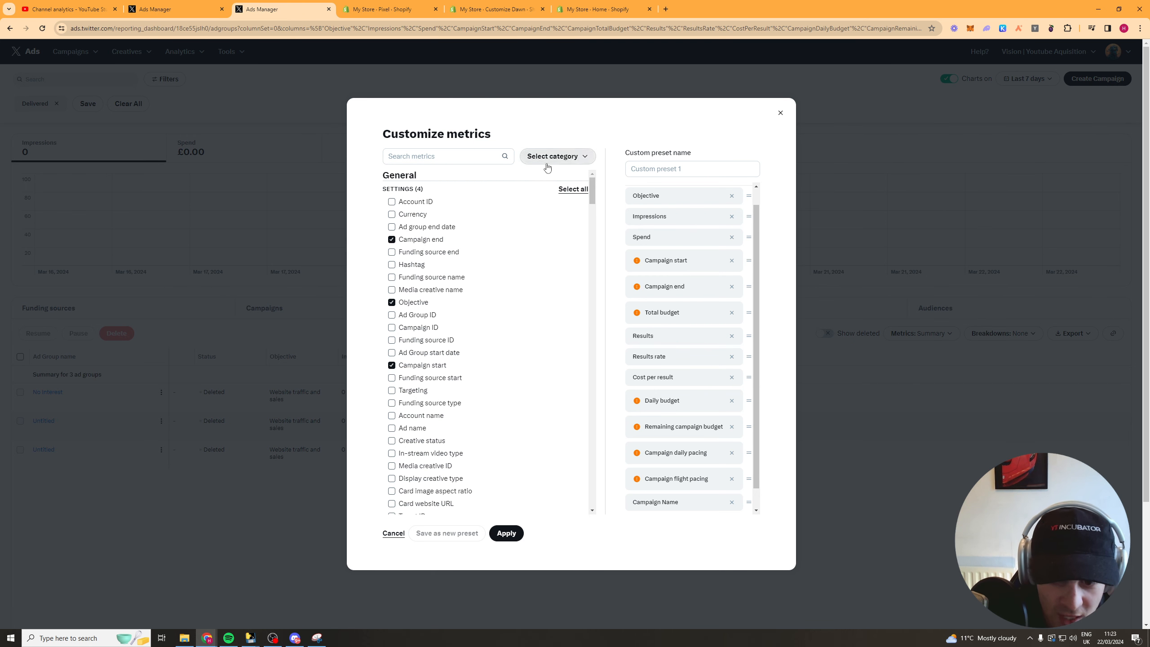
pyautogui.scroll(-1, 682, 346)
# Search the metrics for "purch" and include Cost per purchase and Purchases
pyautogui.click(482, 154)
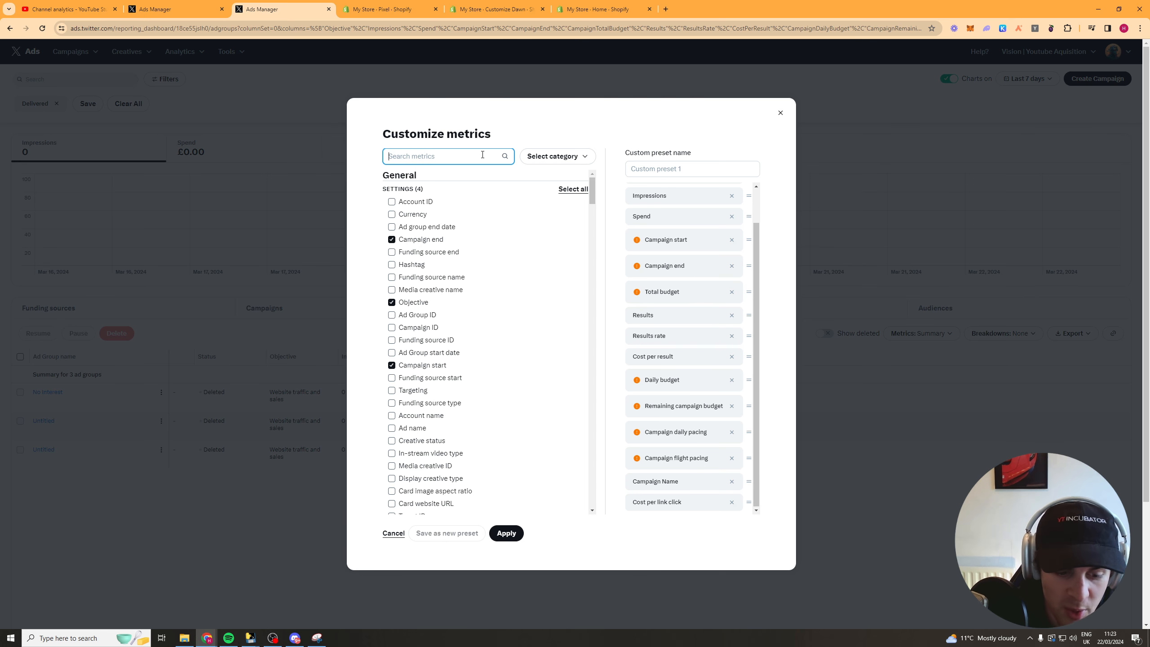
pyautogui.write('purc')
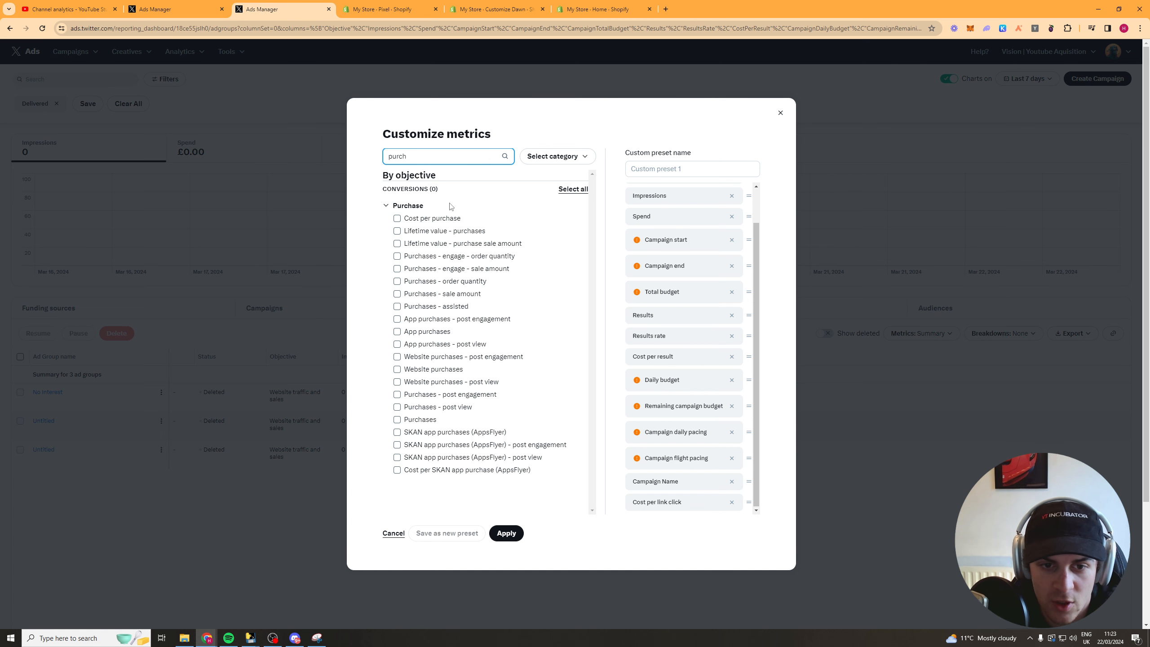
pyautogui.write('h')
pyautogui.click(448, 219)
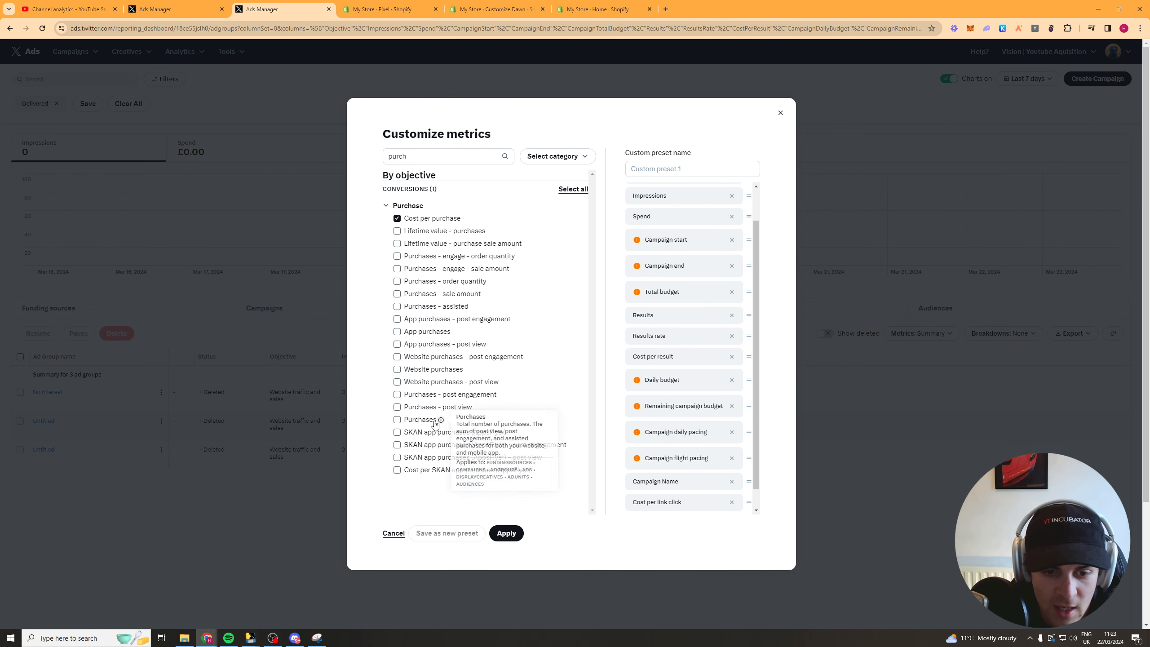
pyautogui.click(434, 422)
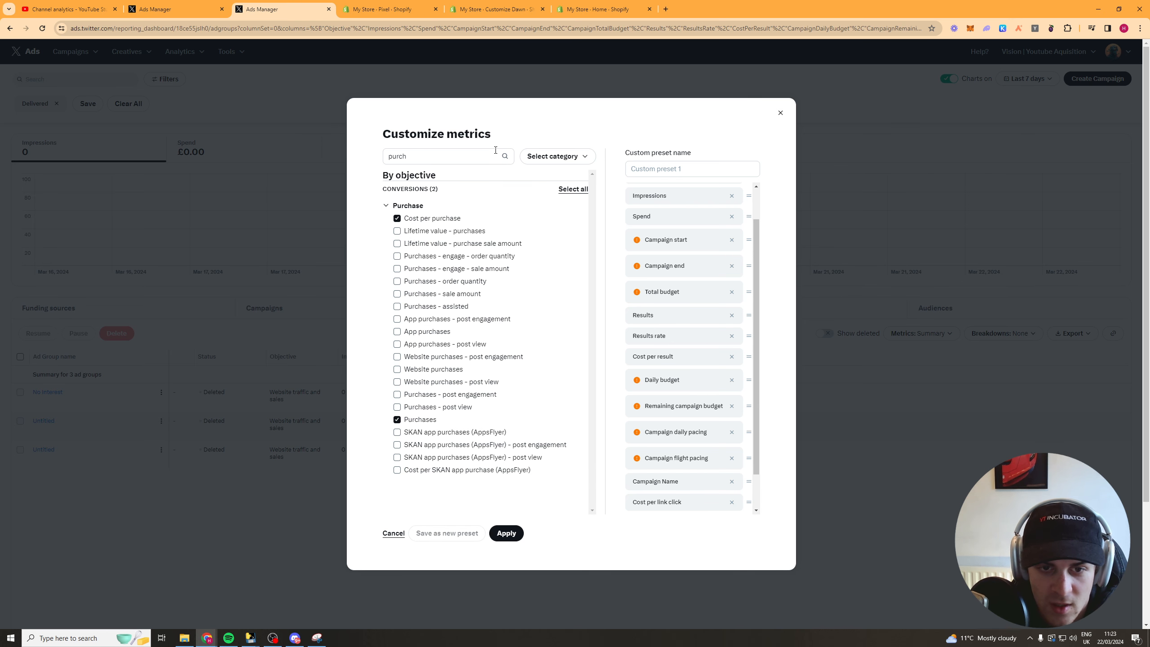
# Search the metrics for "cost" and include Cost per 1k impressions
pyautogui.moveTo(496, 150); pyautogui.dragTo(313, 149)
pyautogui.write('c')
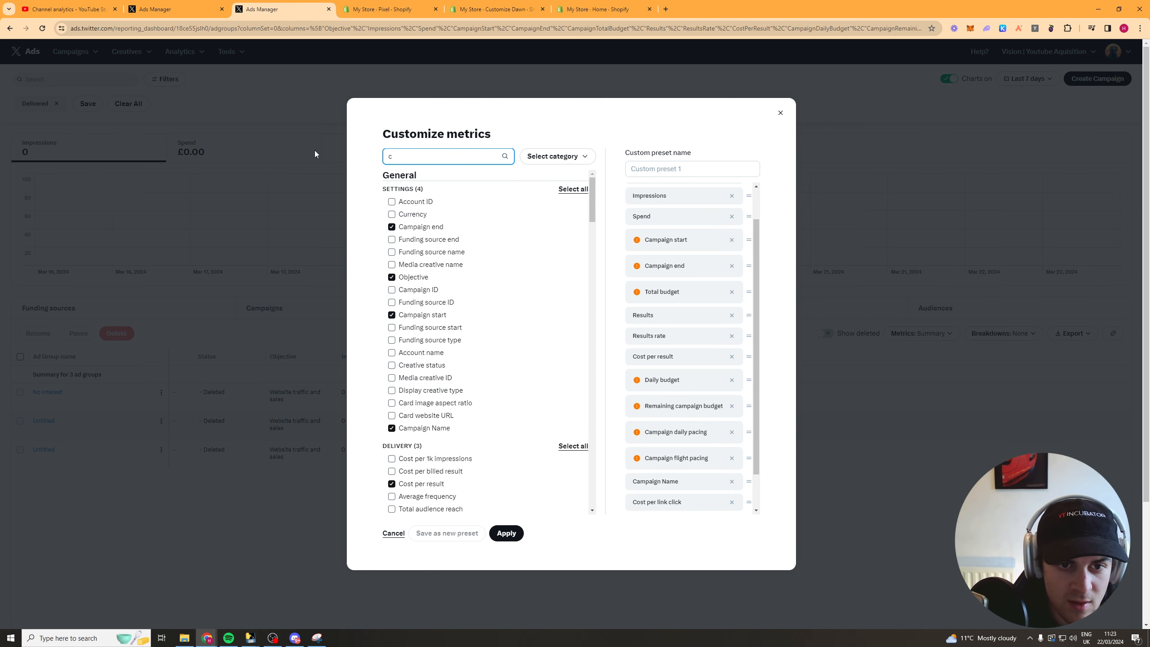
pyautogui.press('BackSpace')
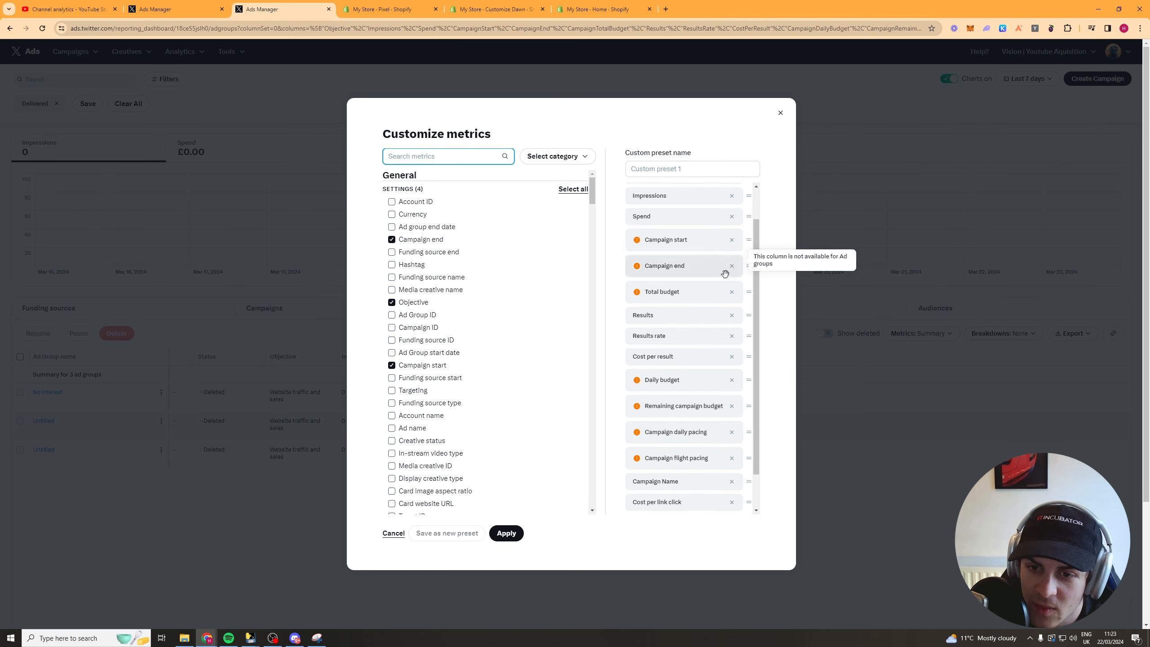
pyautogui.write('cost')
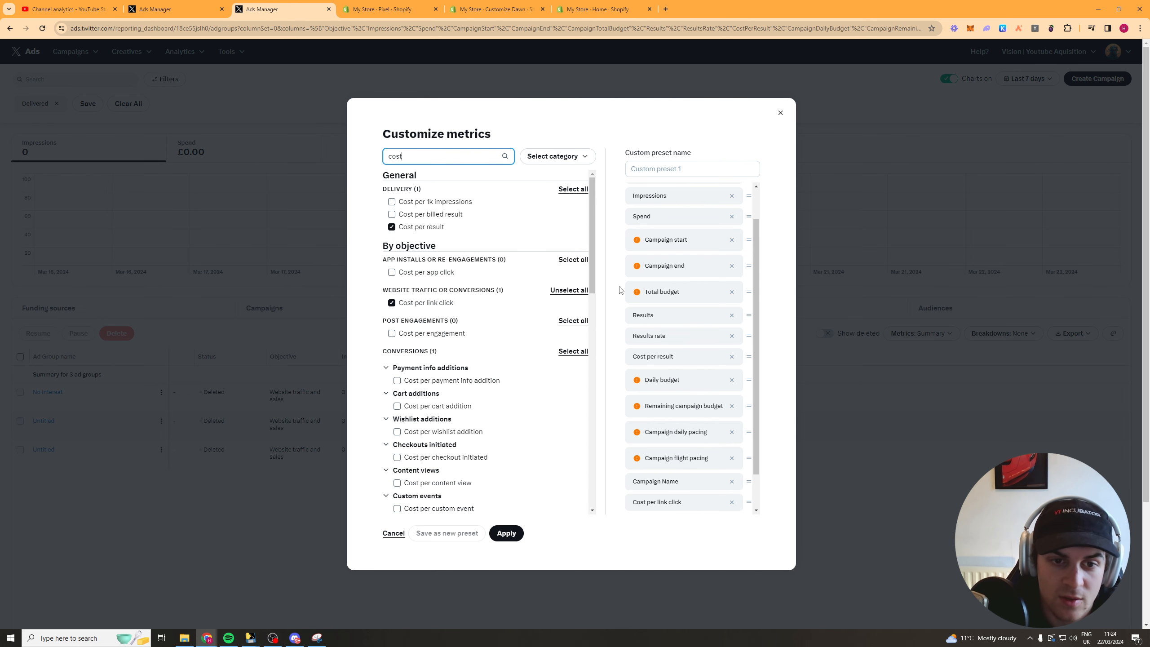
pyautogui.click(408, 205)
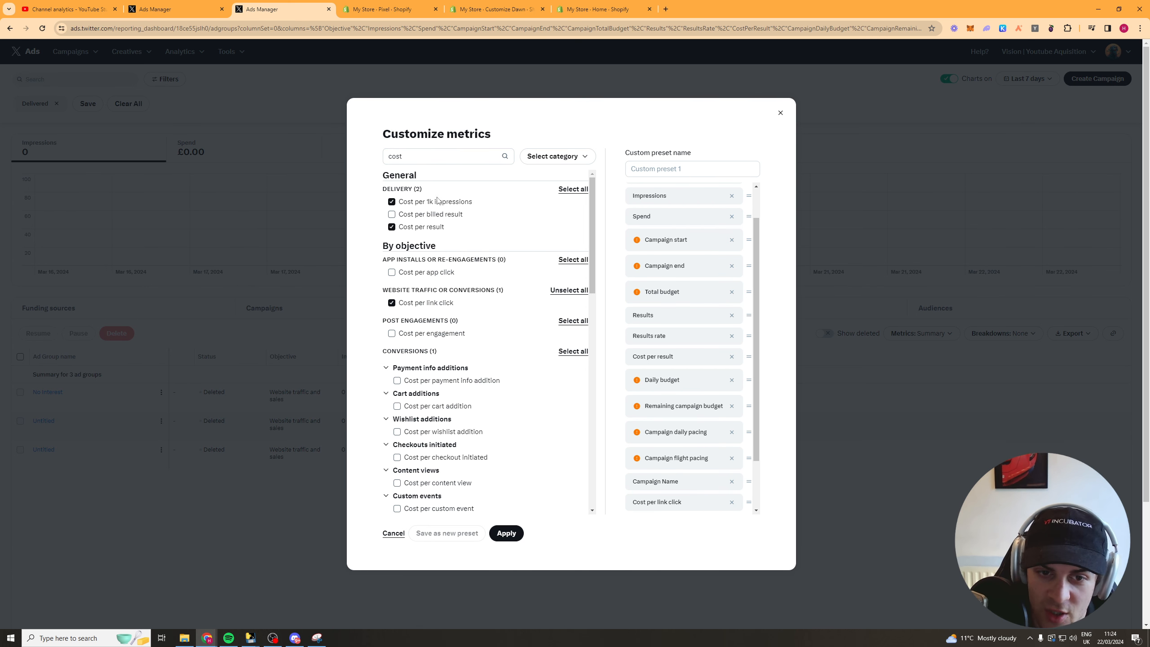
# Include Cost per checkout initiated and Cost per cart addition from the conversion metrics, and look through the remaining cost metrics
pyautogui.scroll(-3, 497, 344)
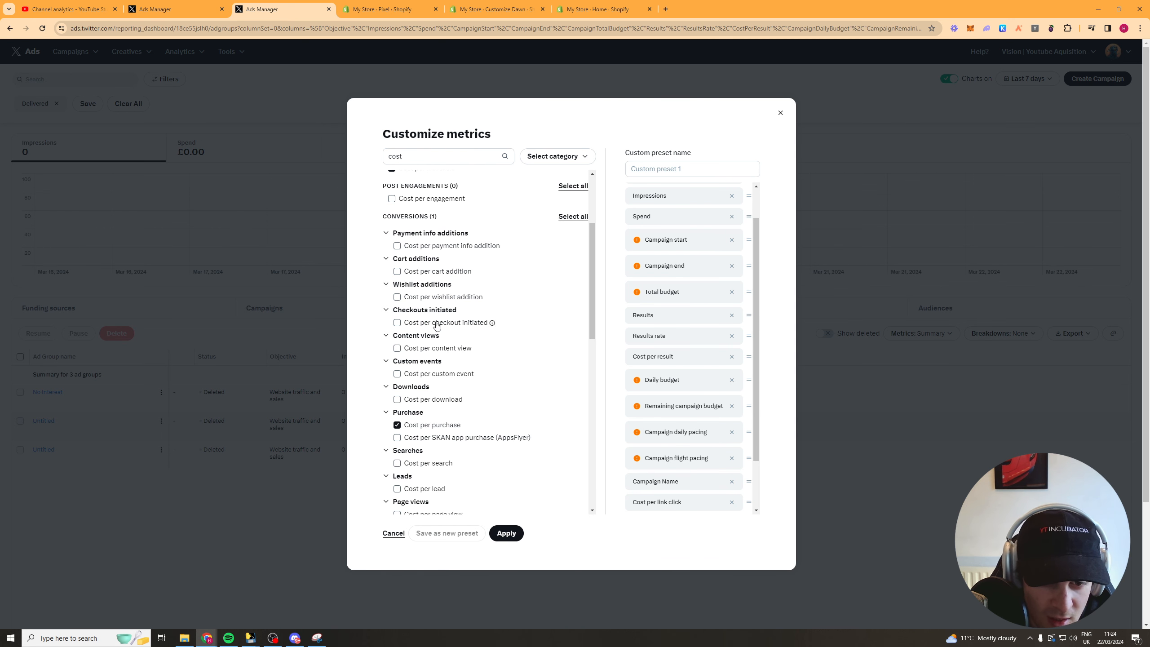
pyautogui.scroll(-4, 428, 367)
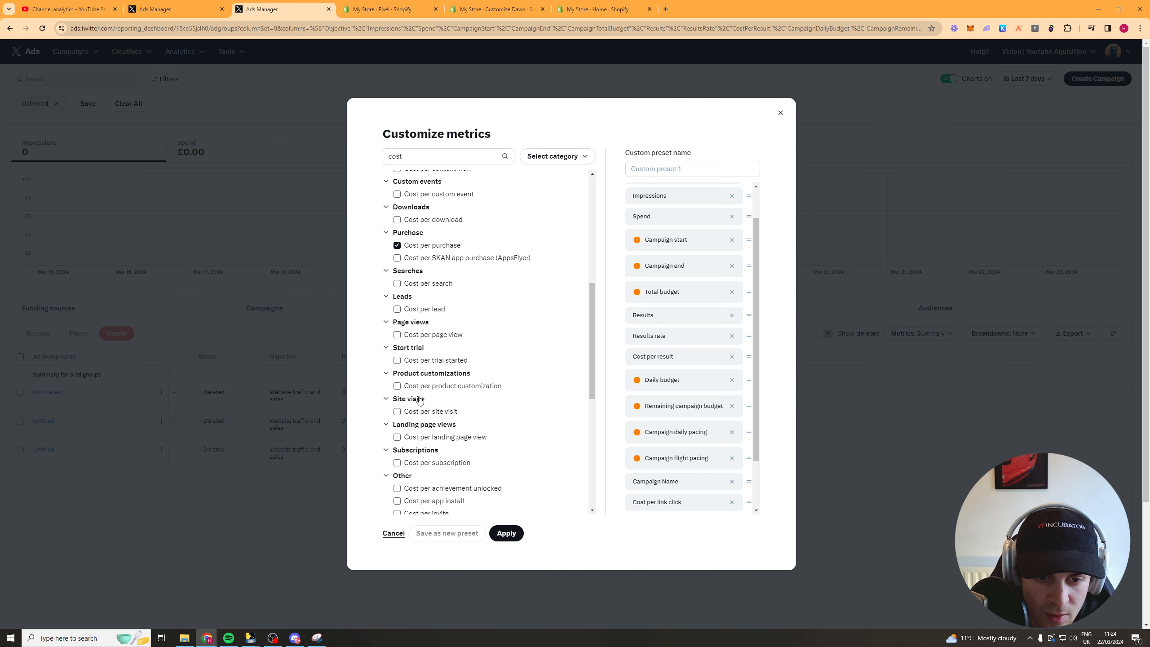
pyautogui.scroll(-1, 433, 453)
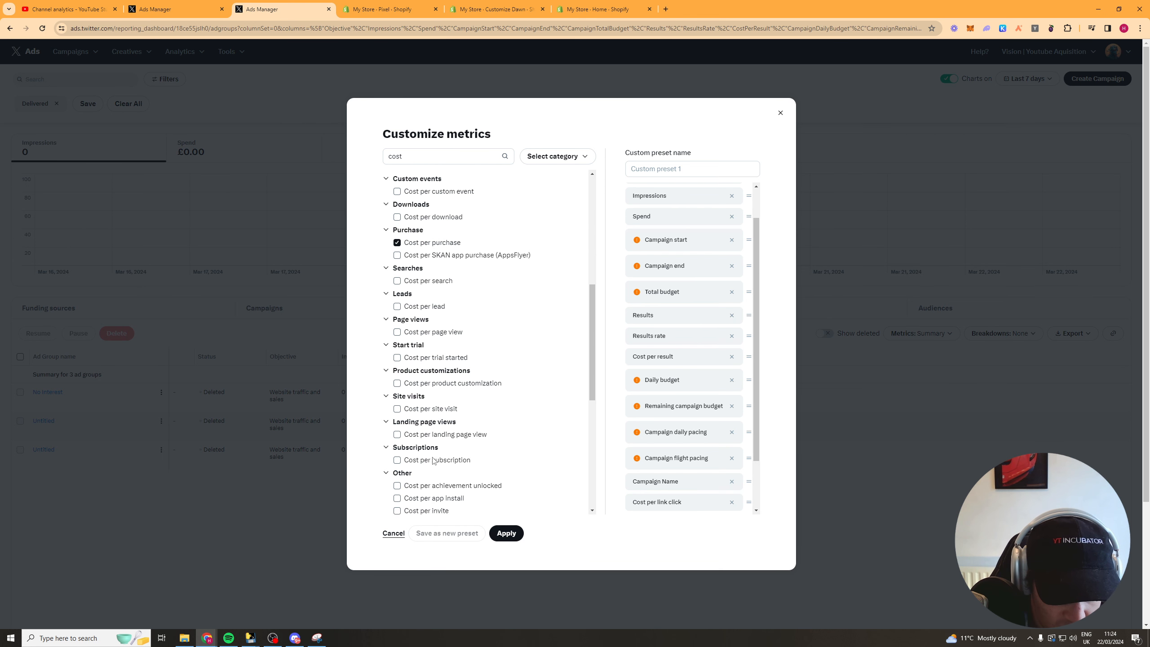
pyautogui.scroll(-1, 433, 461)
pyautogui.scroll(2, 436, 458)
pyautogui.scroll(1, 428, 362)
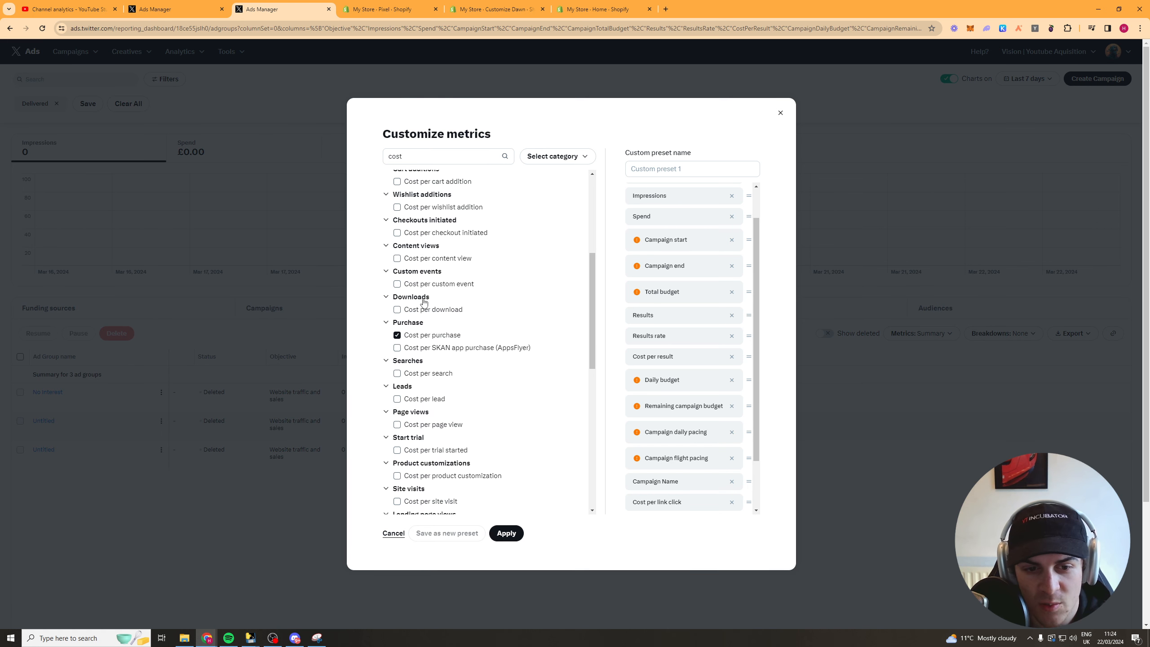
pyautogui.click(445, 233)
pyautogui.scroll(3, 508, 376)
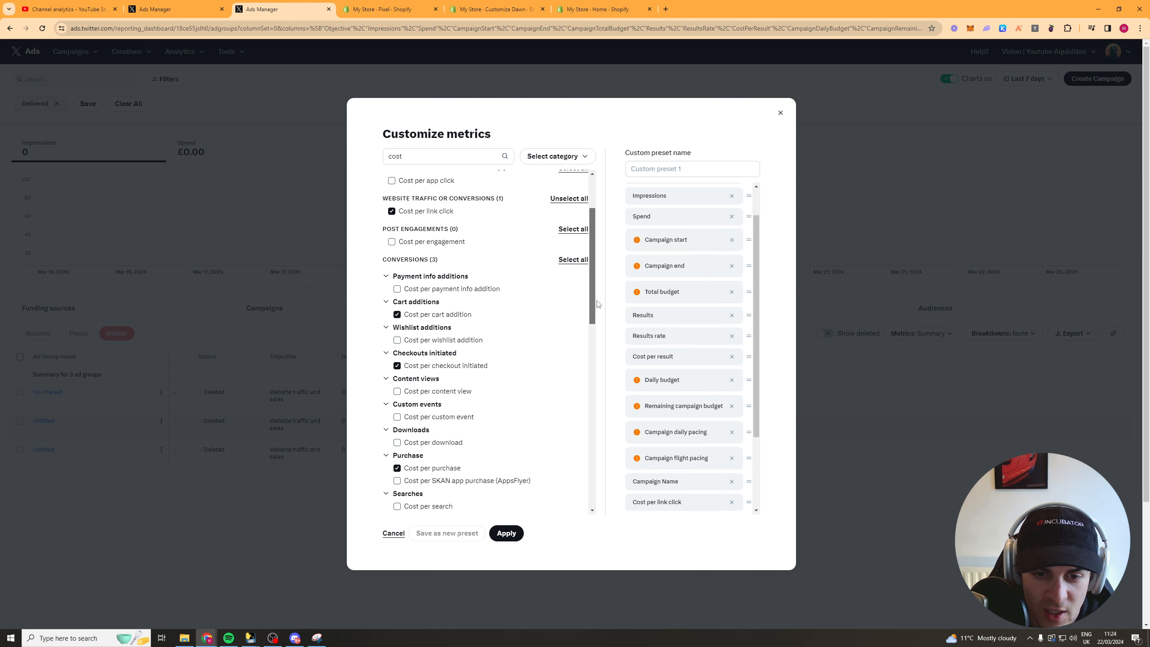
pyautogui.moveTo(593, 290); pyautogui.dragTo(590, 477)
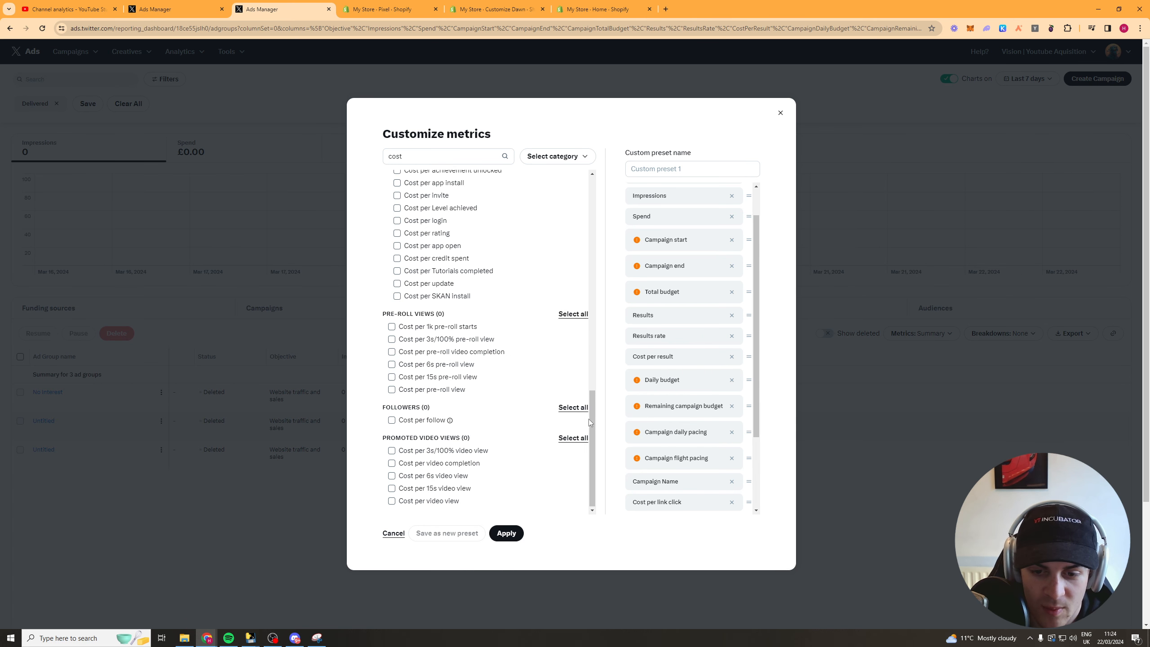
pyautogui.moveTo(591, 421); pyautogui.dragTo(548, 156)
# Search the metrics for "click th" and "ctr" to look for a click-through rate metric
pyautogui.moveTo(414, 157); pyautogui.dragTo(322, 137)
pyautogui.write('cl')
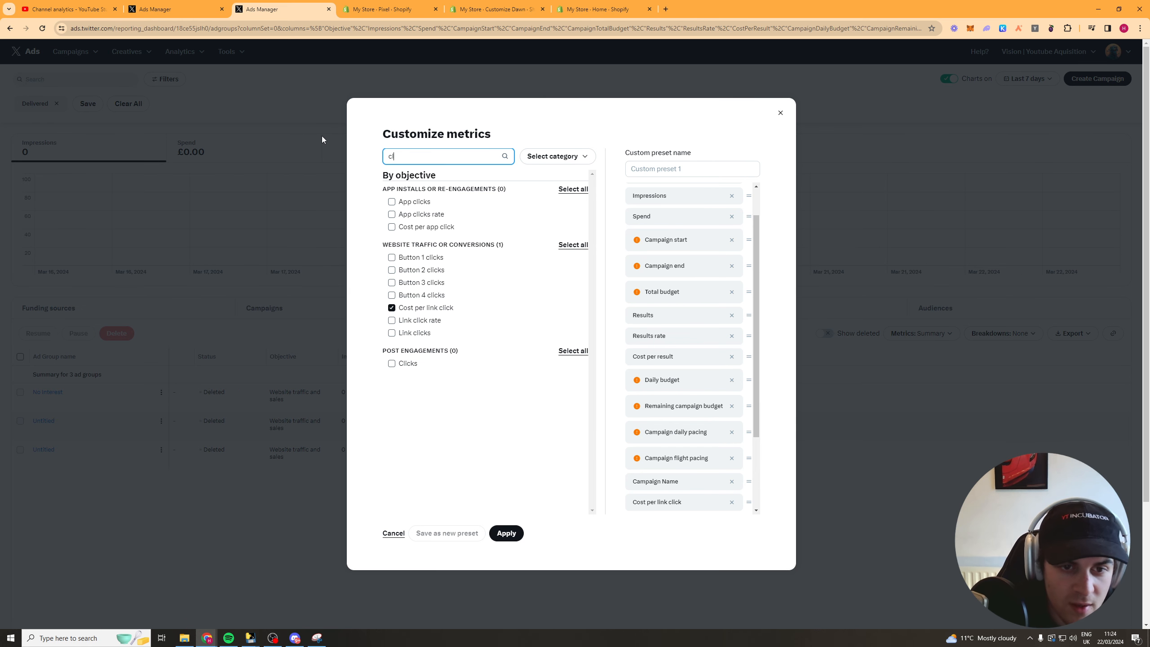
pyautogui.write('ick t')
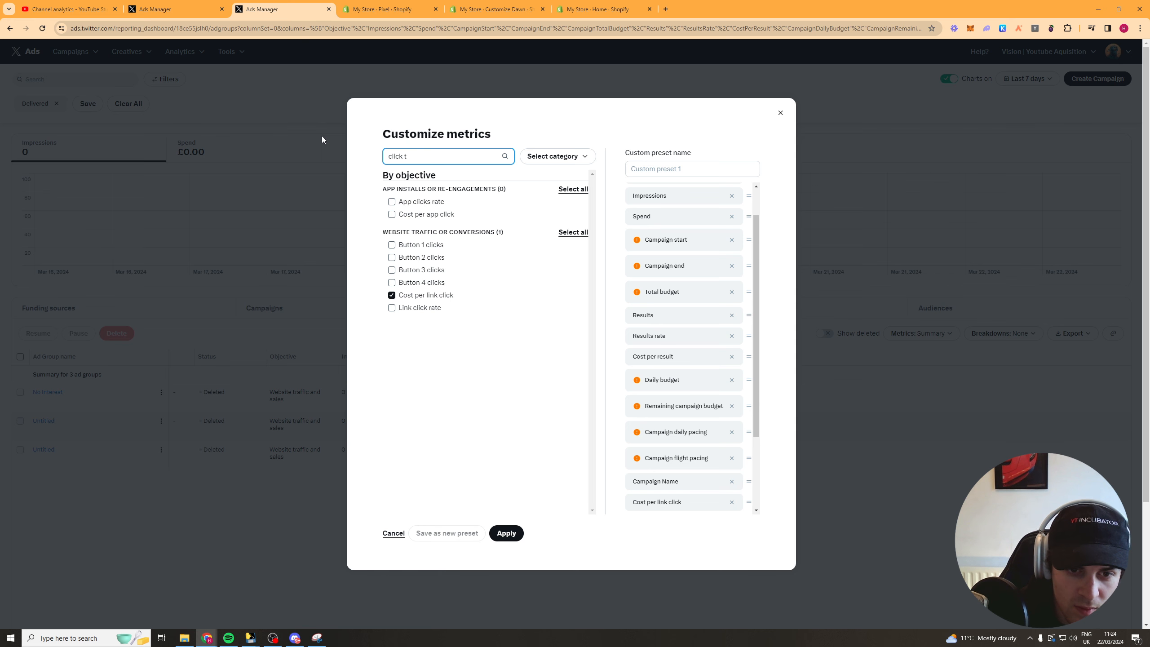
pyautogui.write('h')
pyautogui.hotkey('ctrl', 'a')
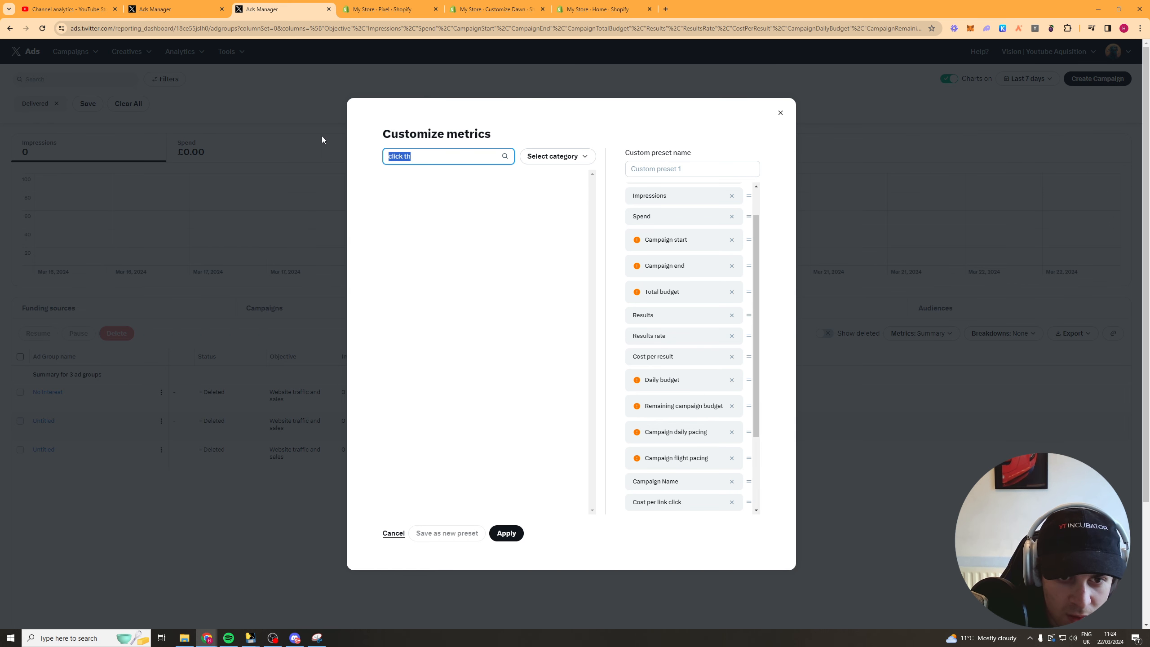
pyautogui.write('ctr')
# Clear the metric search, browse the full list, and apply the customized metrics to the ad groups table
pyautogui.hotkey('ctrl', 'a')
pyautogui.press('BackSpace')
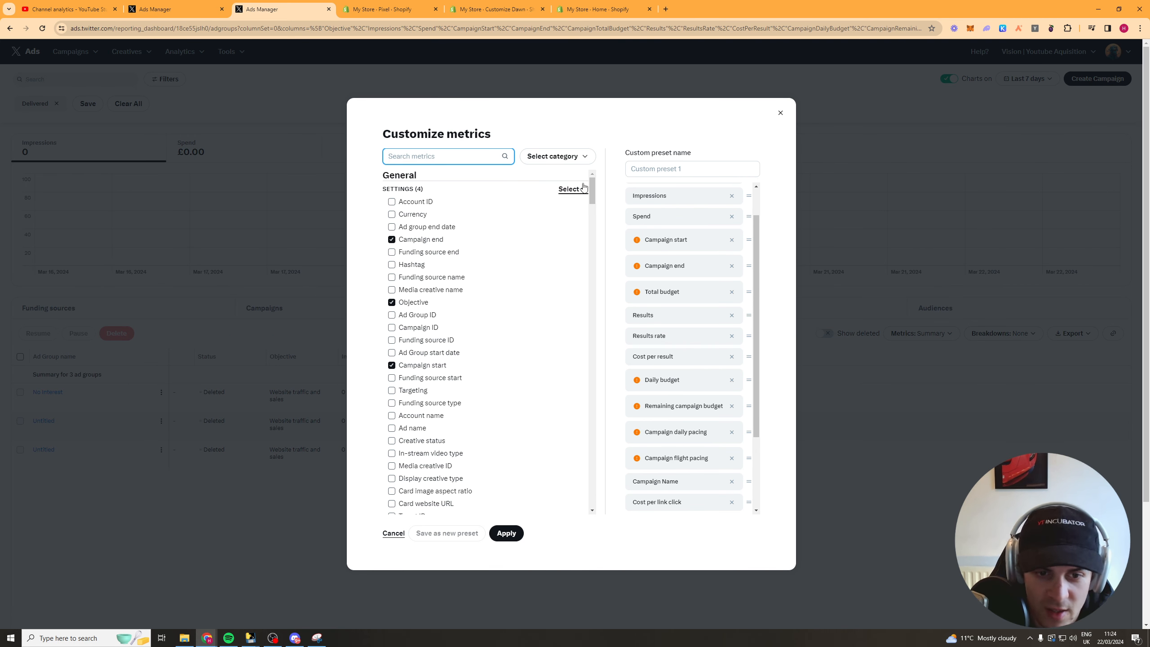
pyautogui.scroll(-15, 537, 366)
pyautogui.moveTo(536, 363); pyautogui.dragTo(592, 498)
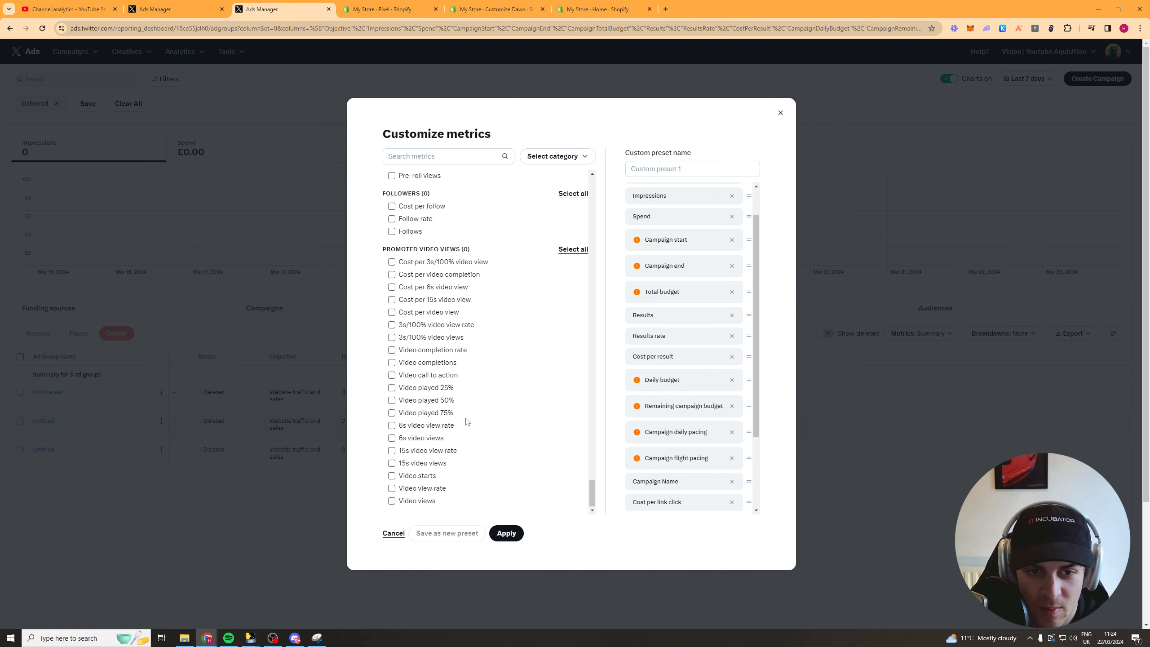
pyautogui.scroll(2, 427, 277)
pyautogui.scroll(4, 491, 421)
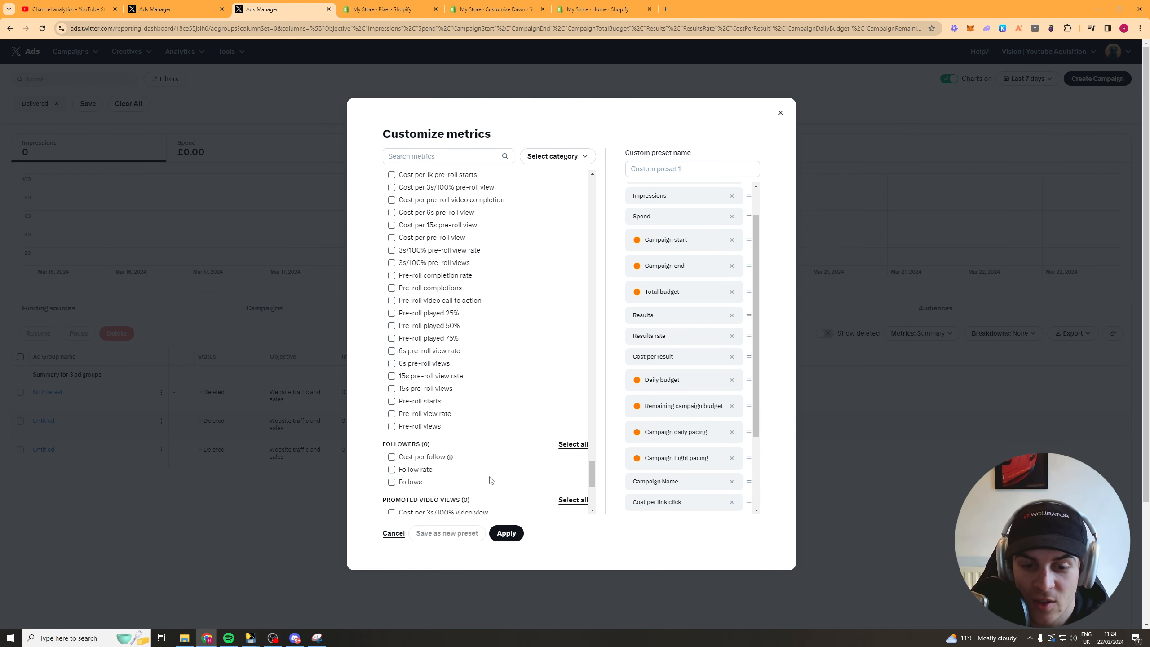
pyautogui.click(509, 532)
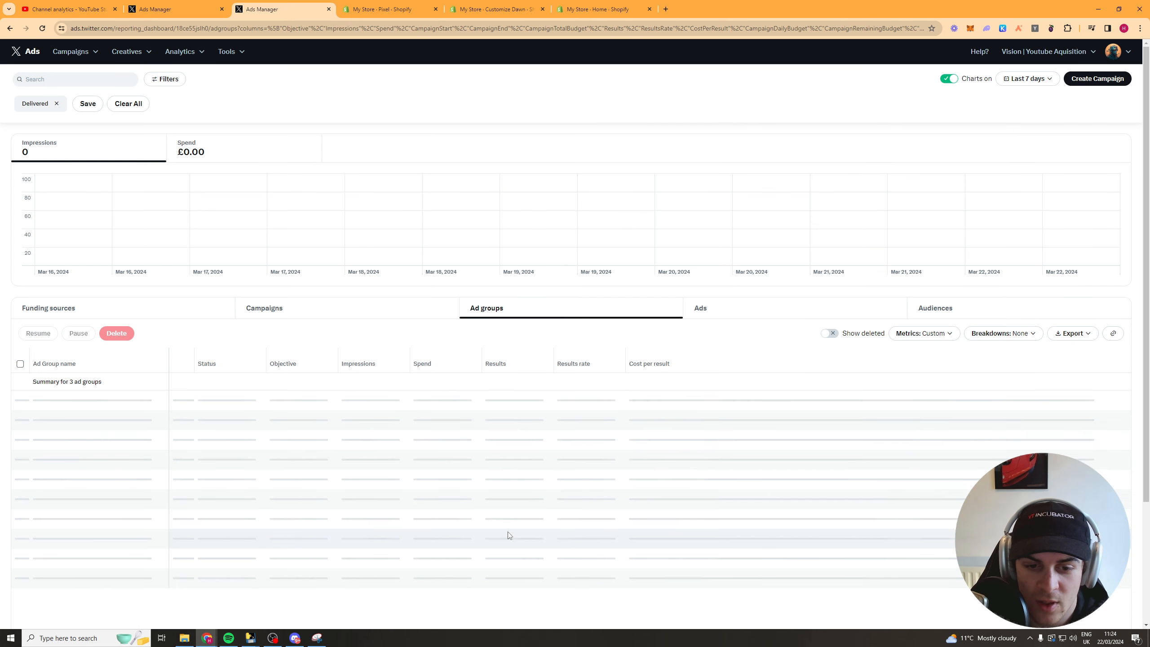